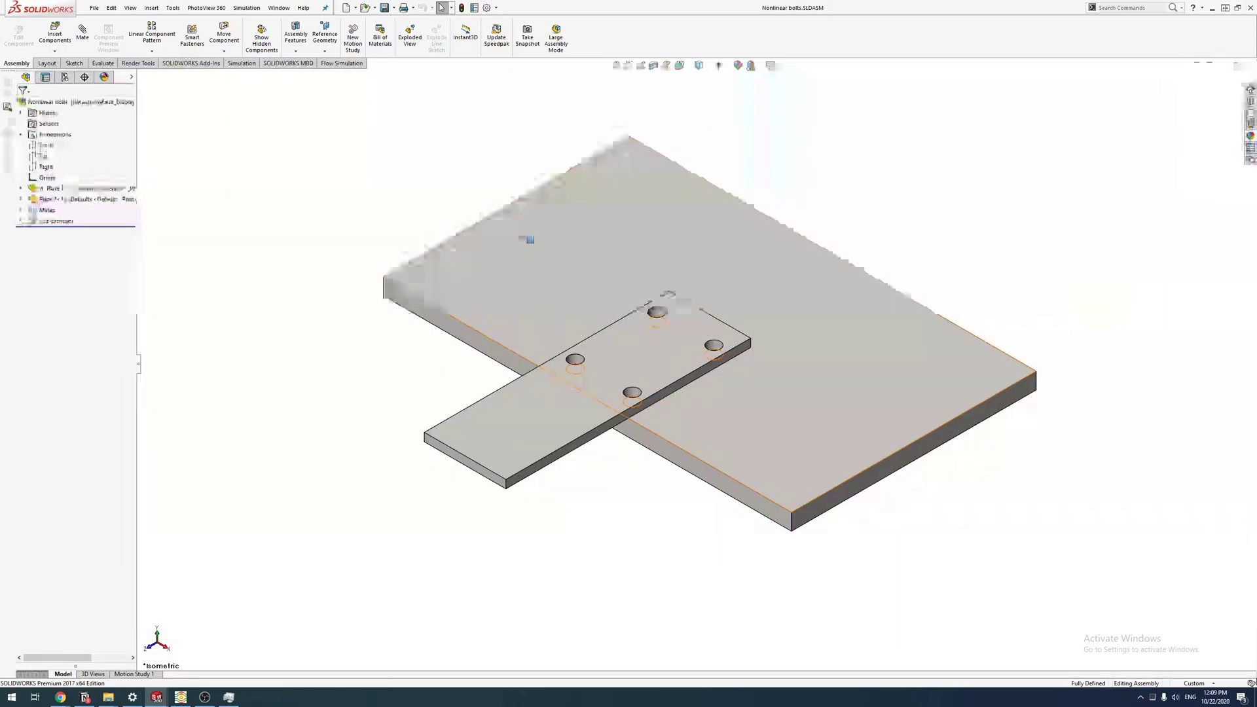
Step: Orbit the two-plate assembly and bring up the Simulation commands
mouse_move(567, 323)
middle_down()
mouse_move(732, 421)
mouse_move(647, 357)
mouse_move(830, 348)
mouse_move(551, 528)
middle_up()
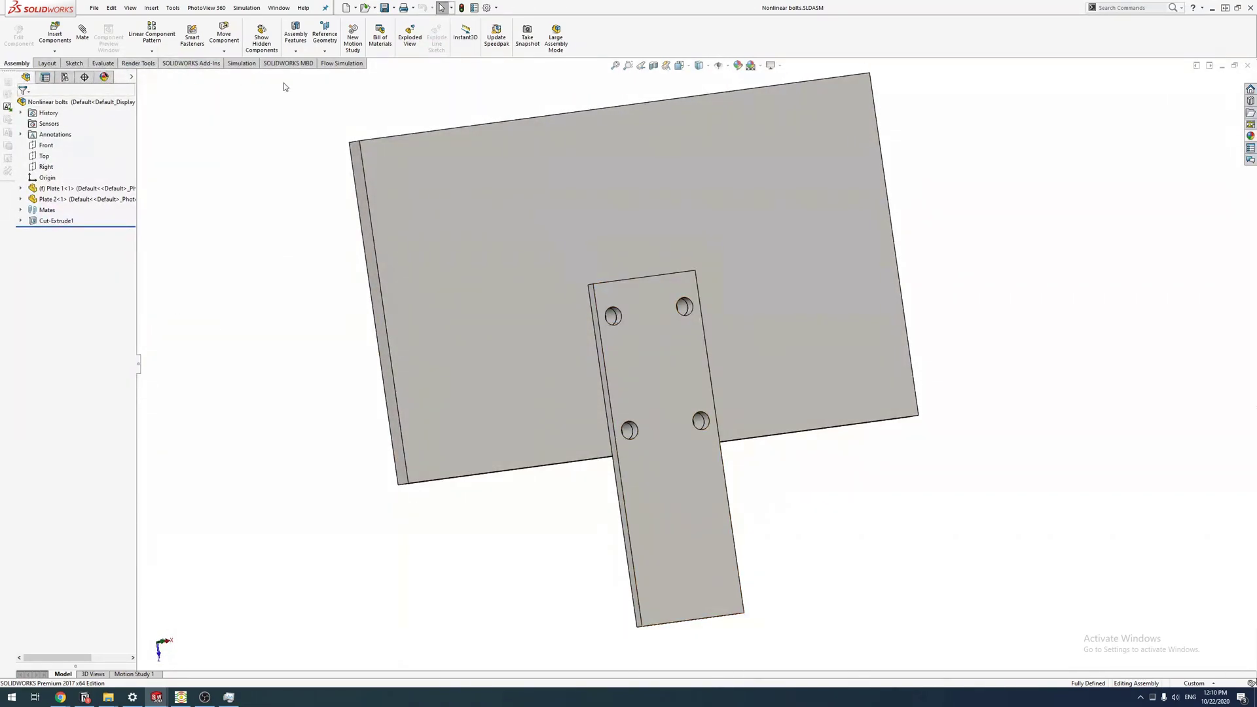
click(242, 63)
text(Bolts)
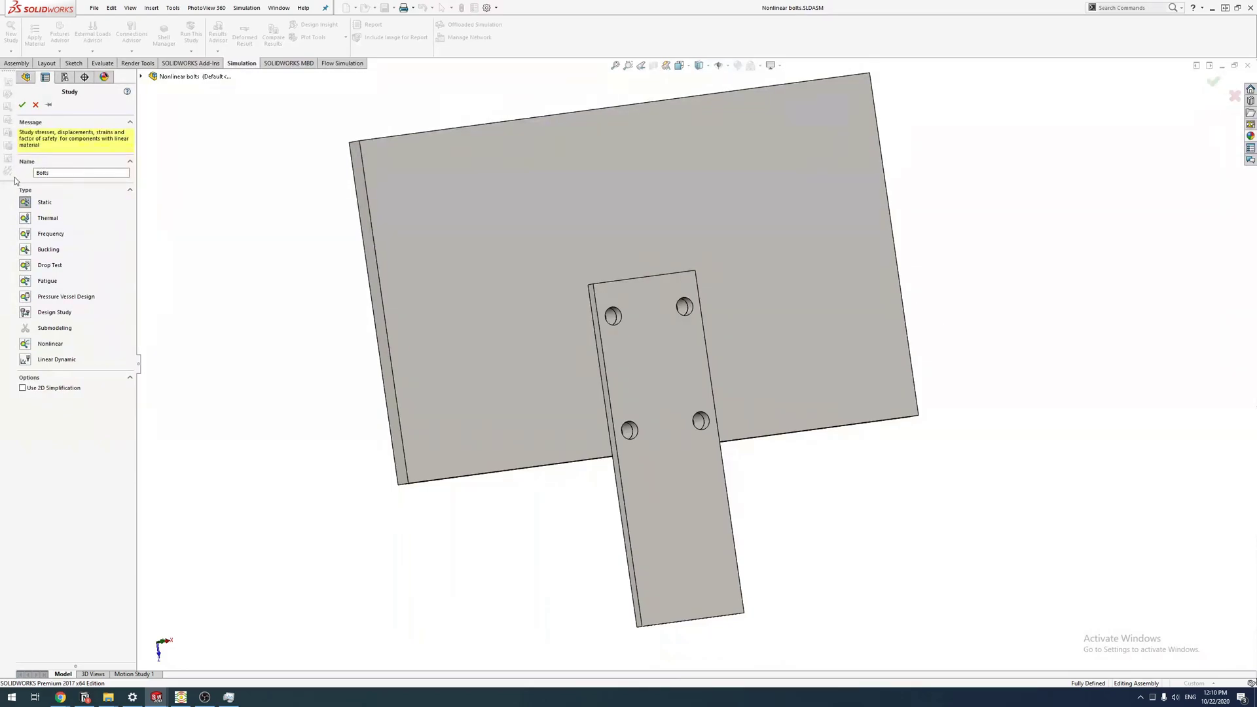
Step: Create the 'Bolts' study and reveal its Plain Carbon Steel plates and bonded global contact
key(Return)
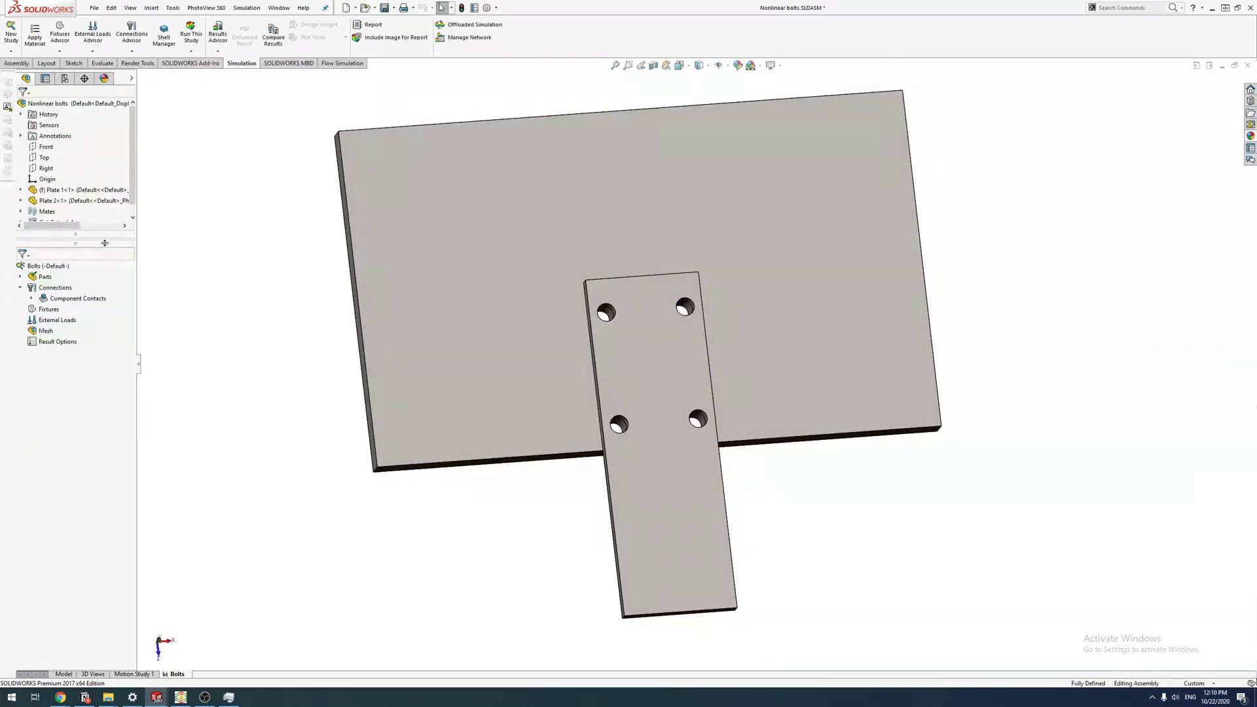
click(31, 276)
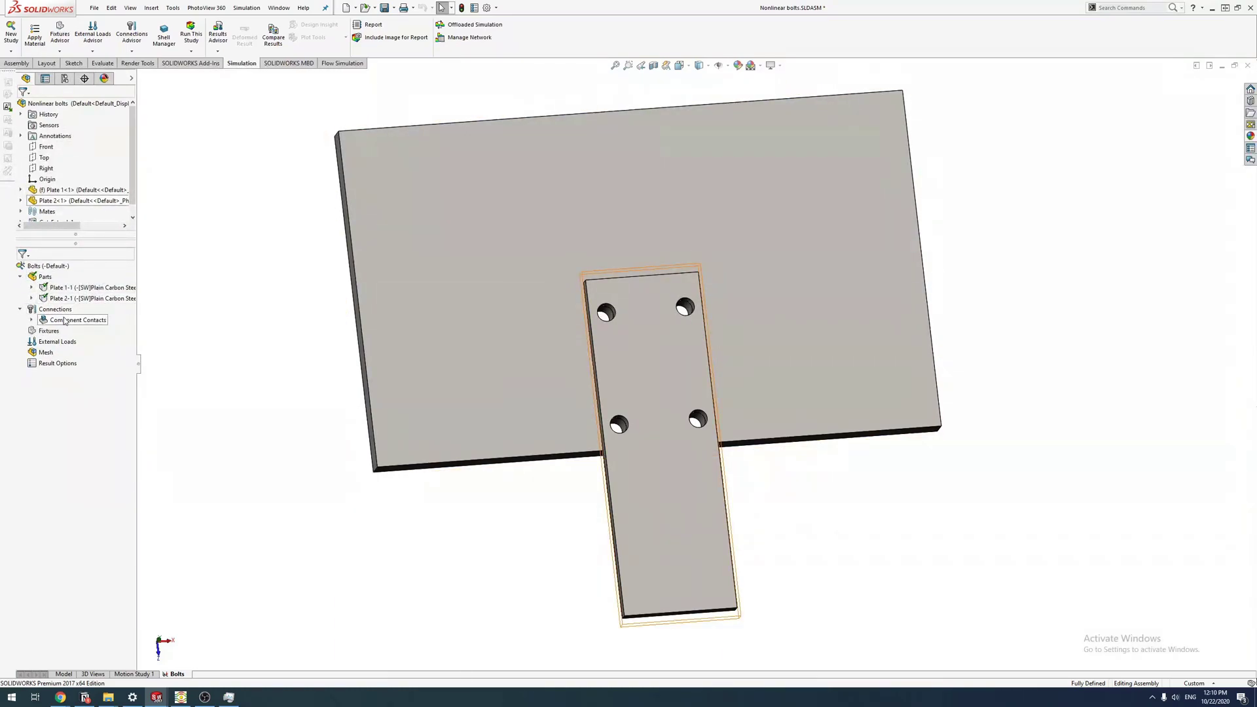
click(32, 319)
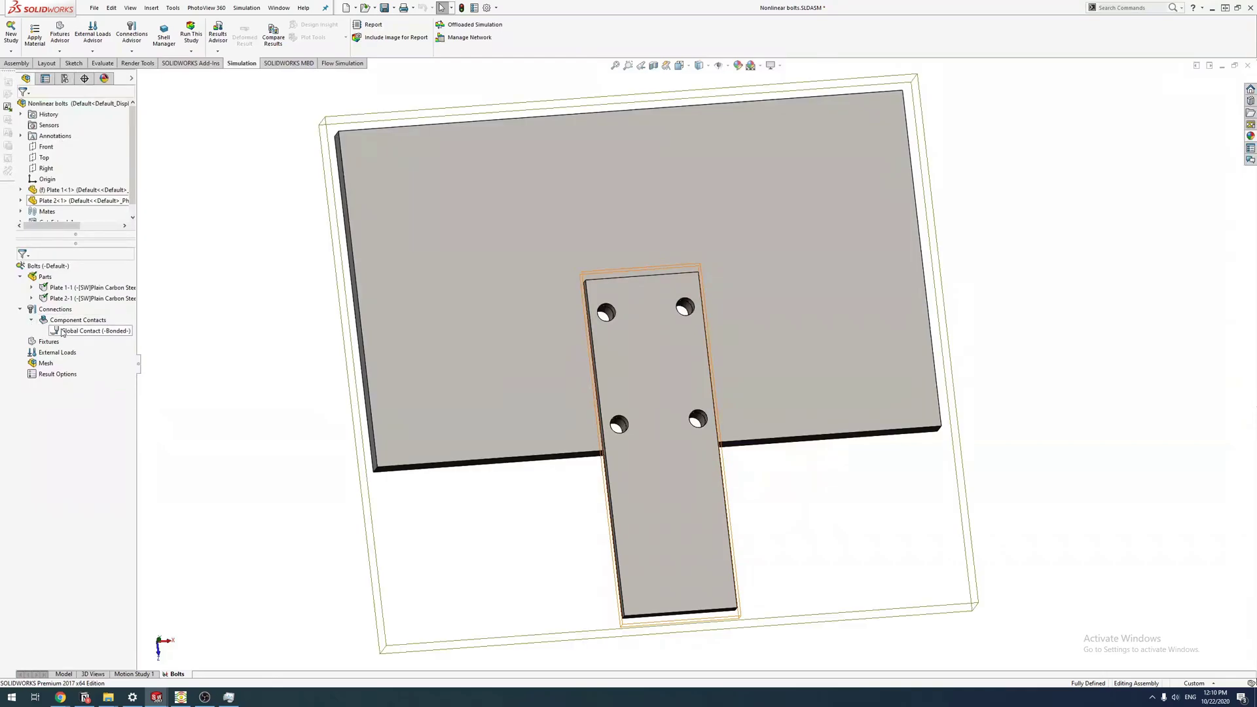
click(93, 330)
middle_drag(573, 308, 590, 335)
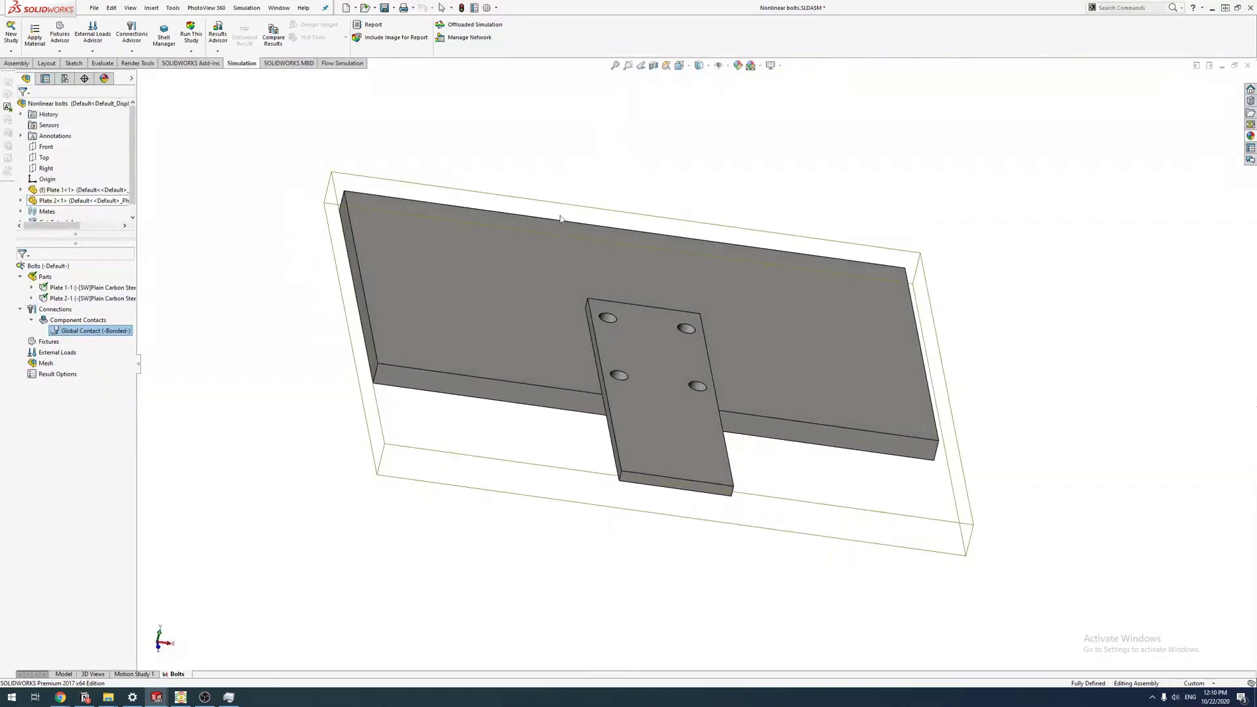
Step: Start a No Penetration contact set on both plate faces with 0.1 friction
right_click(76, 319)
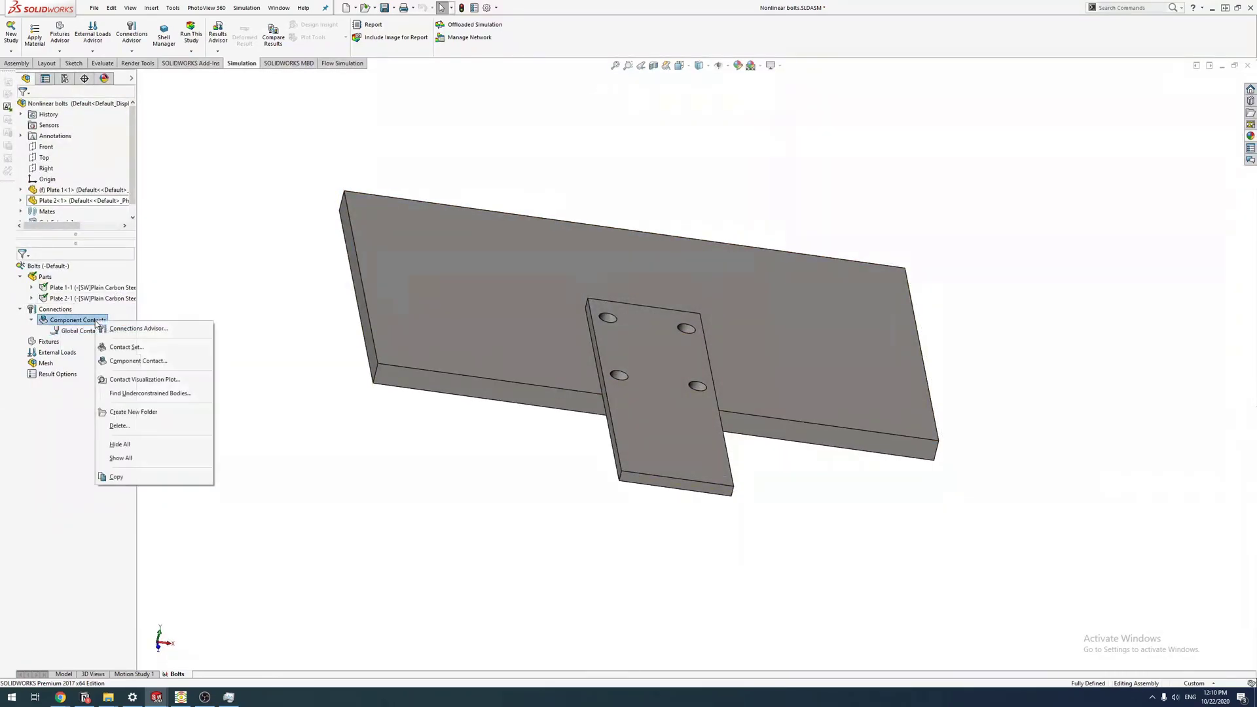
click(129, 348)
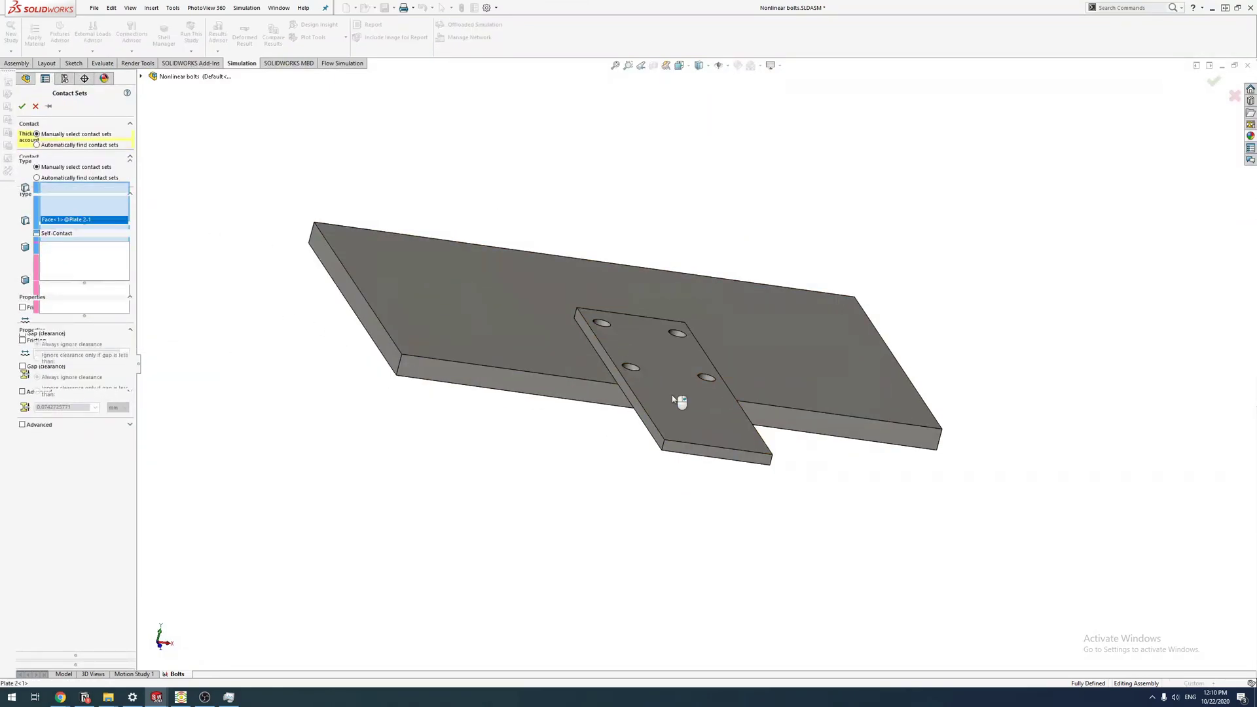
click(686, 411)
mouse_move(685, 410)
middle_down()
mouse_move(727, 295)
mouse_move(688, 481)
middle_up()
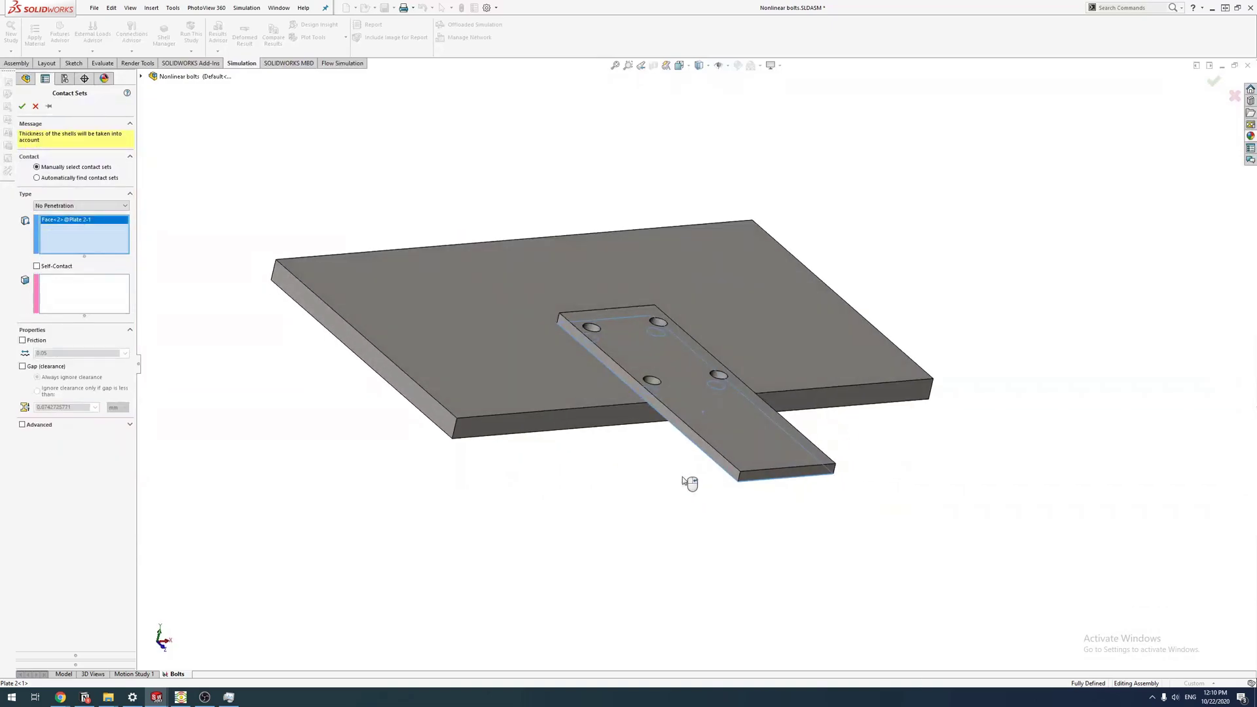
click(586, 392)
middle_drag(587, 392, 481, 398)
click(21, 340)
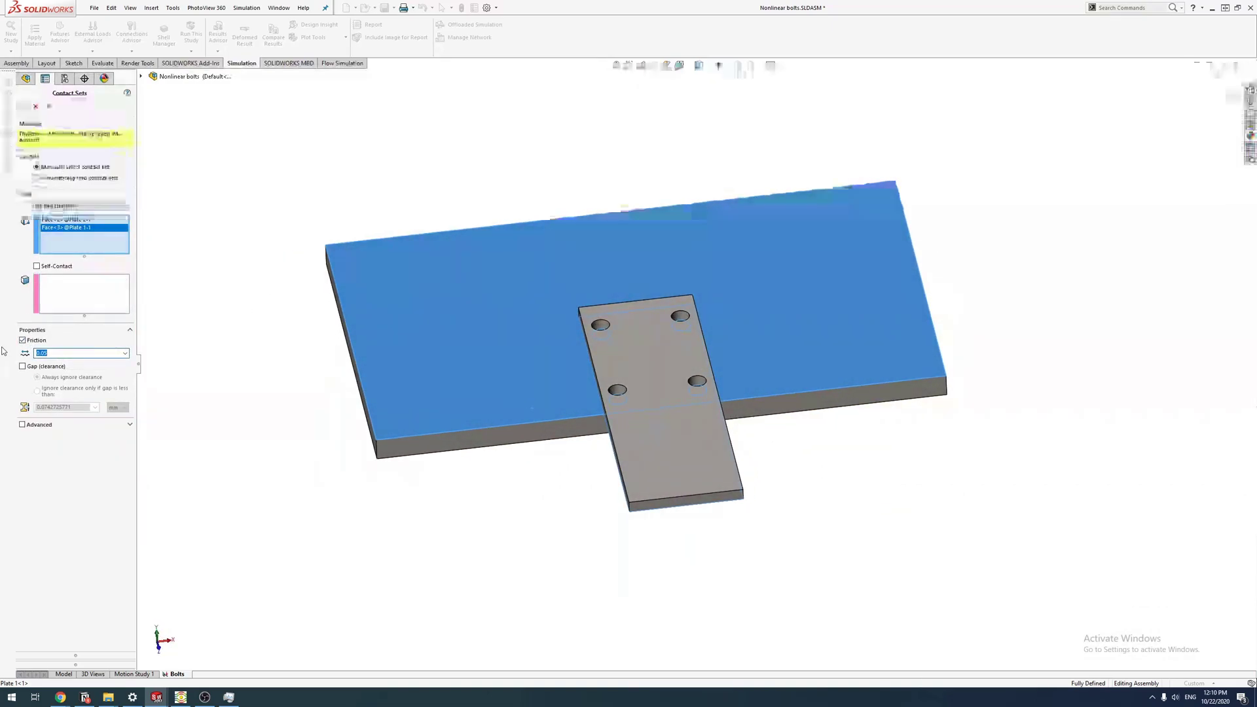
text(0.1)
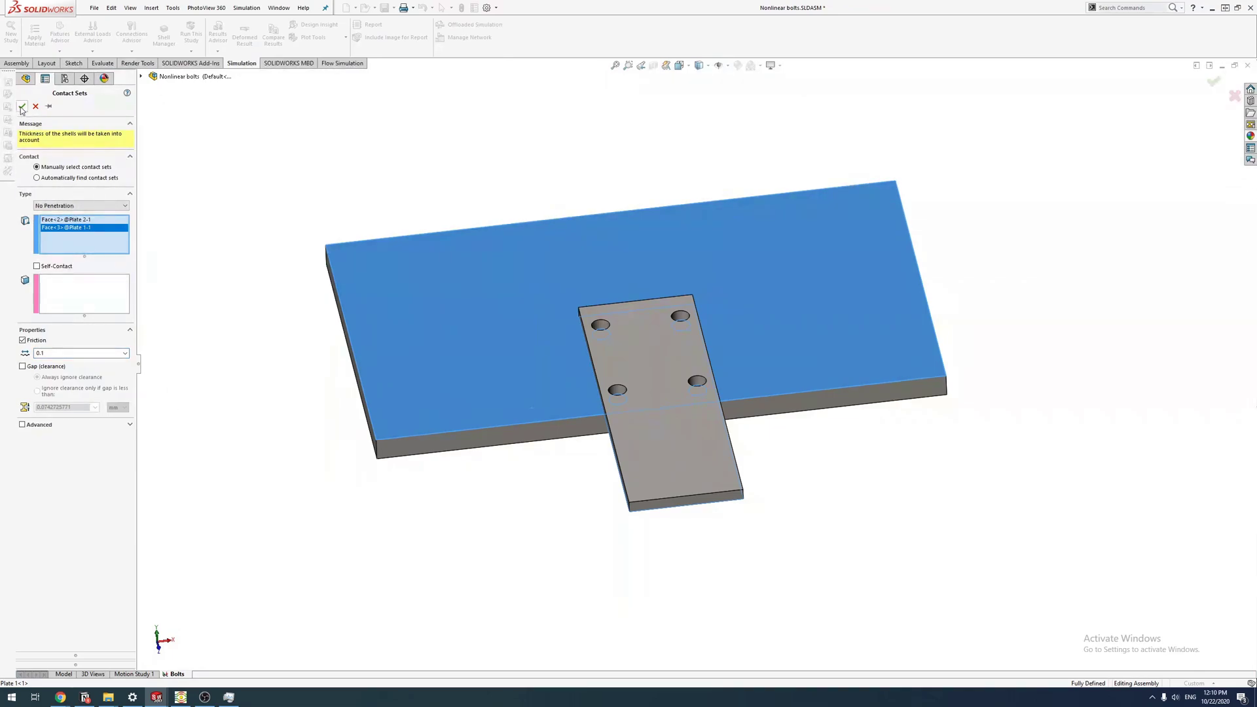
Step: Move the large plate face into the target set and accept the contact set
click(23, 107)
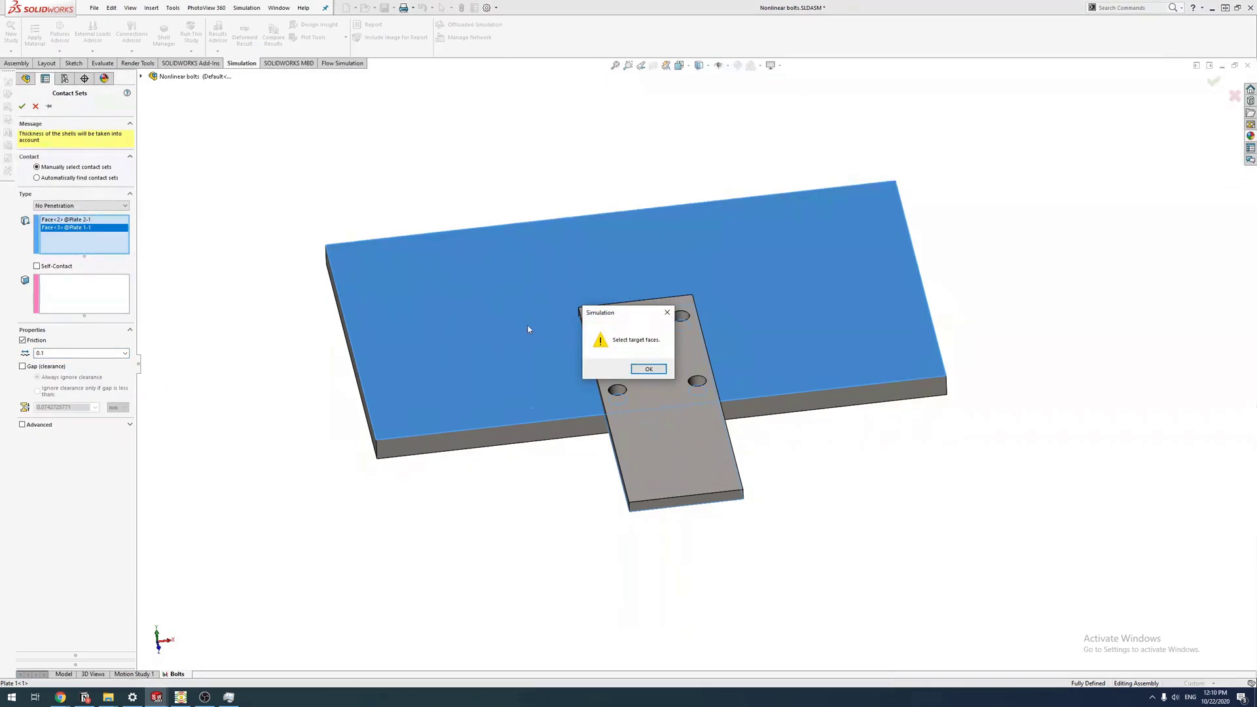
click(649, 370)
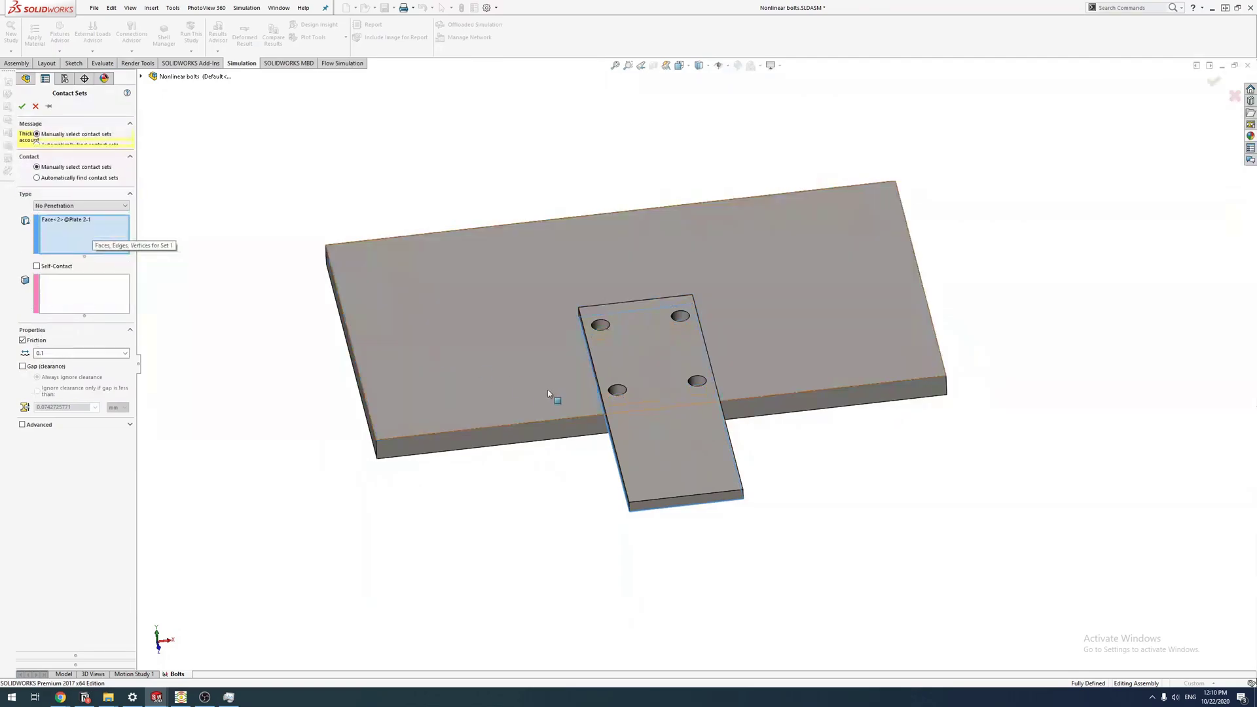
right_click(72, 227)
click(82, 295)
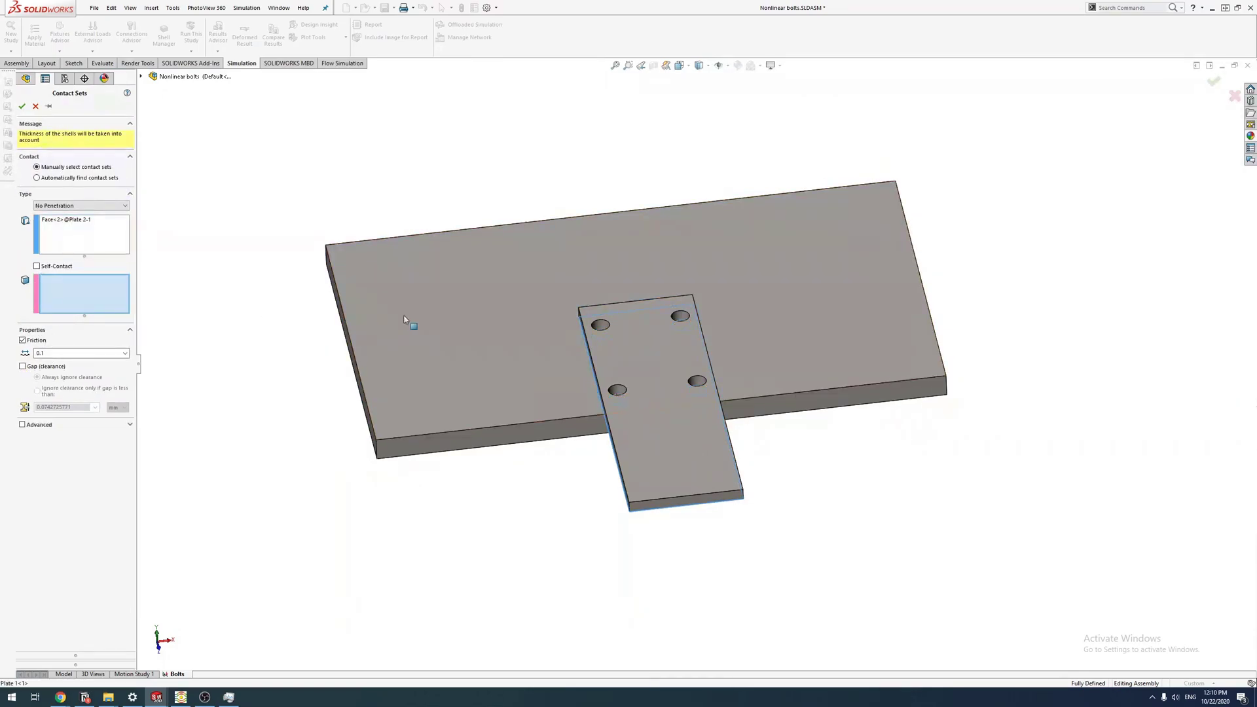
click(404, 317)
click(22, 107)
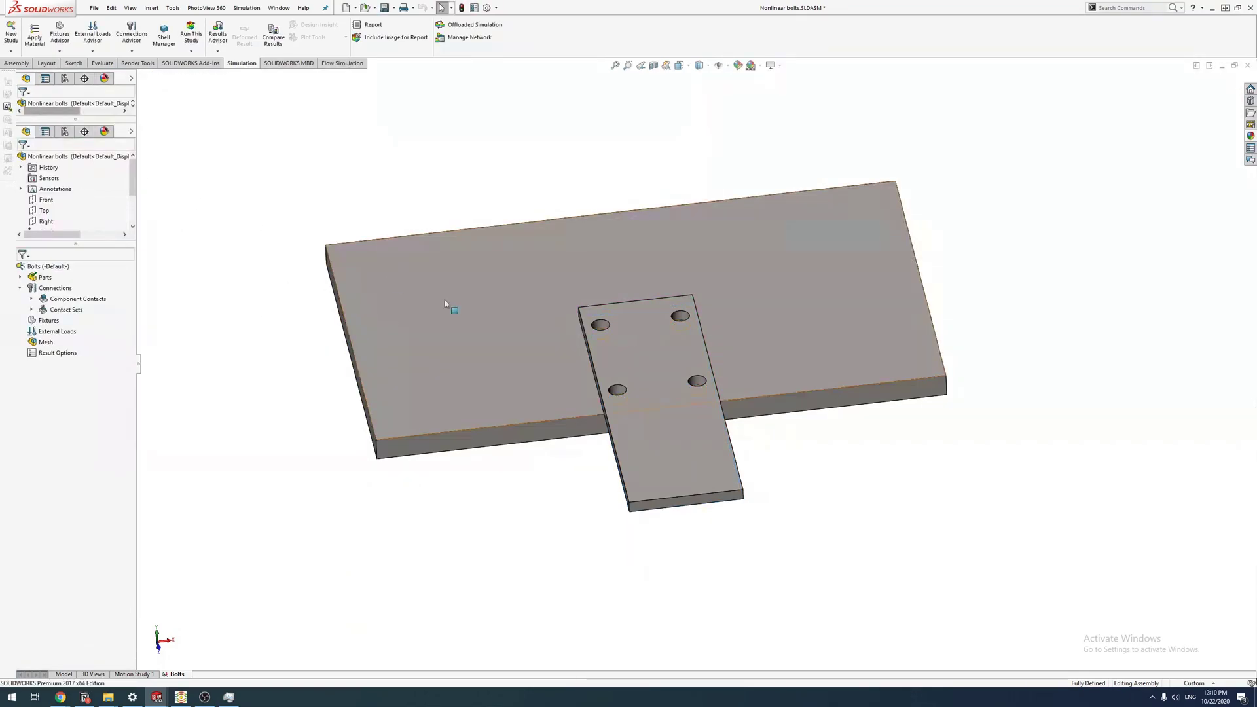
Step: Preview Contact Set-1 on the plates from edge-on and top-down angles
mouse_move(446, 300)
middle_down()
mouse_move(618, 198)
mouse_move(585, 270)
middle_up()
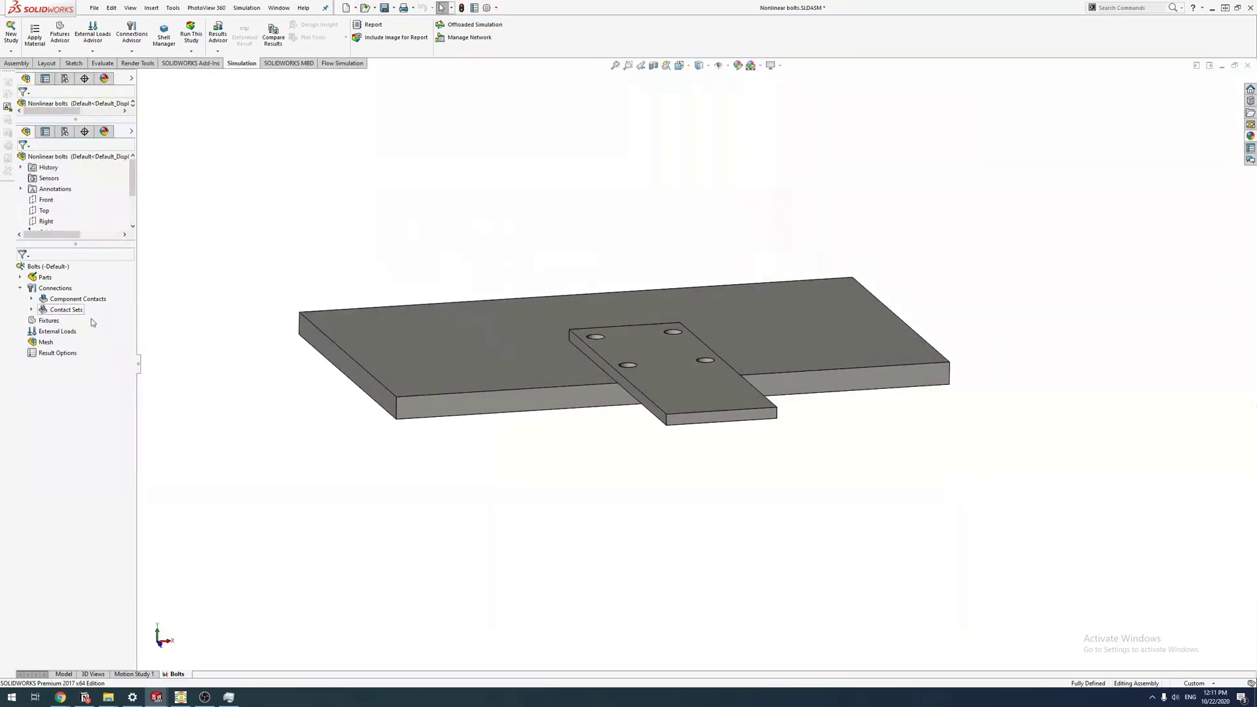
click(32, 309)
click(93, 321)
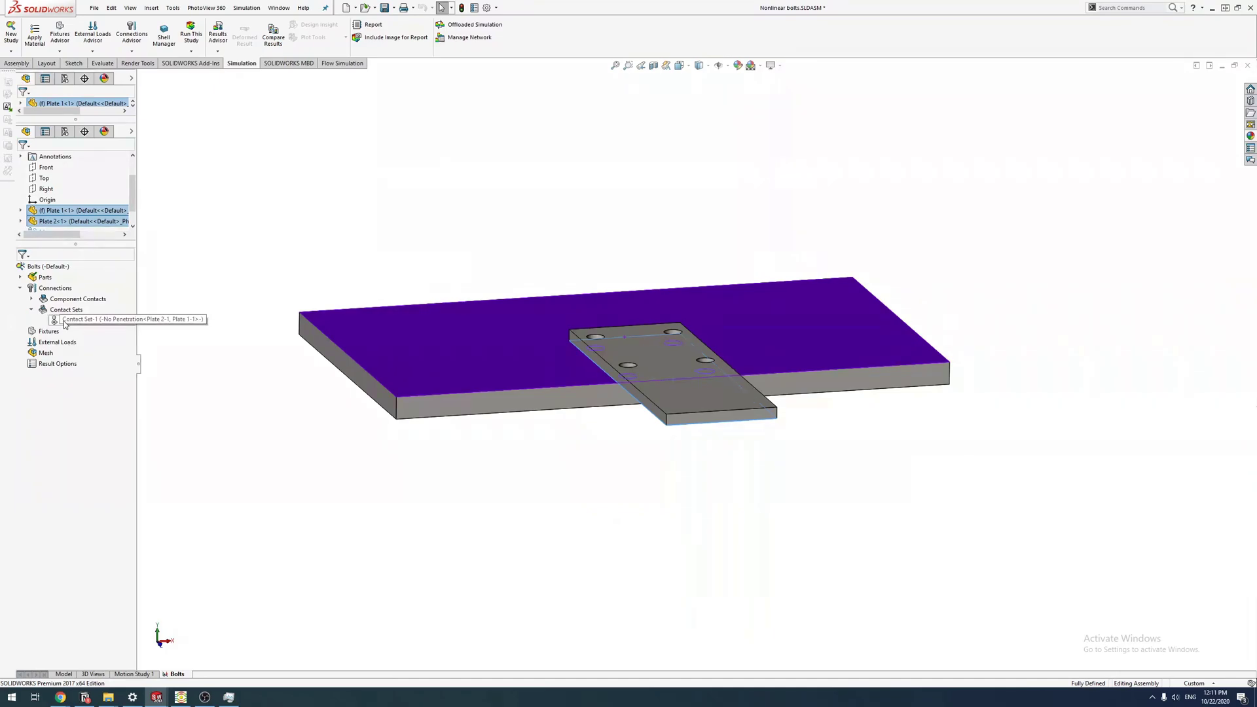
middle_drag(269, 428, 266, 410)
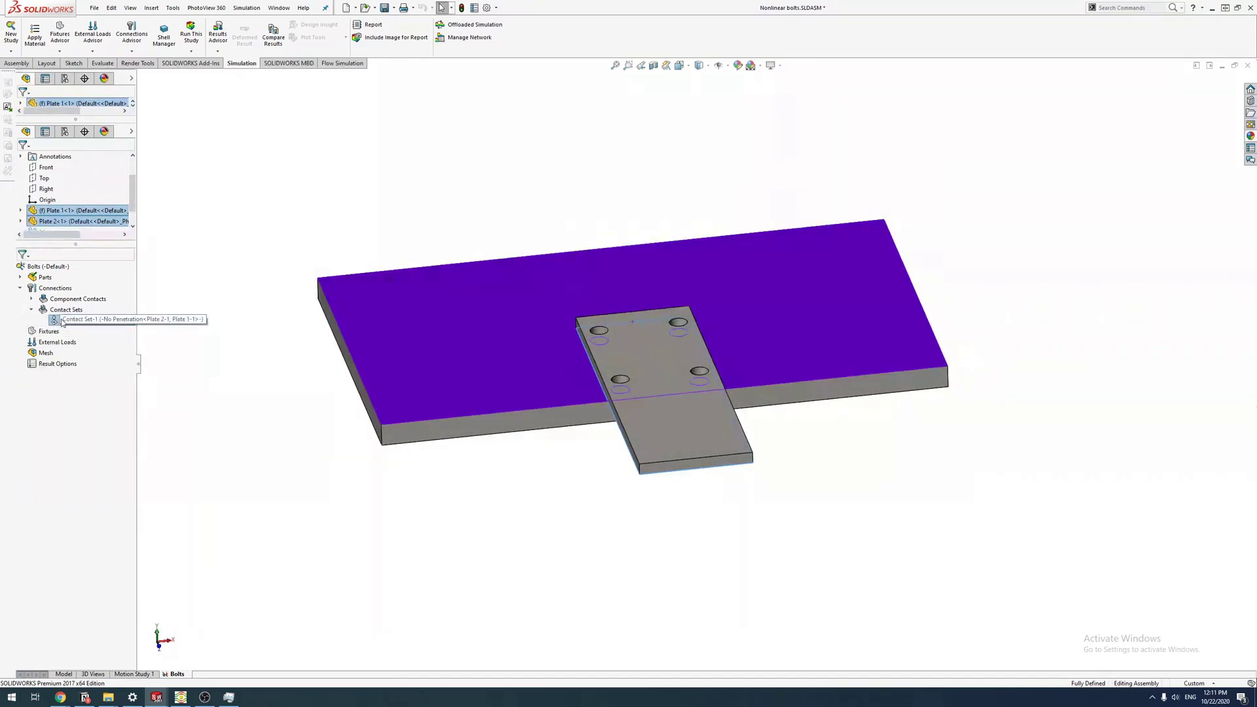
Step: Open and dismiss the Fixtures Advisor while viewing the plates' underside
right_click(48, 331)
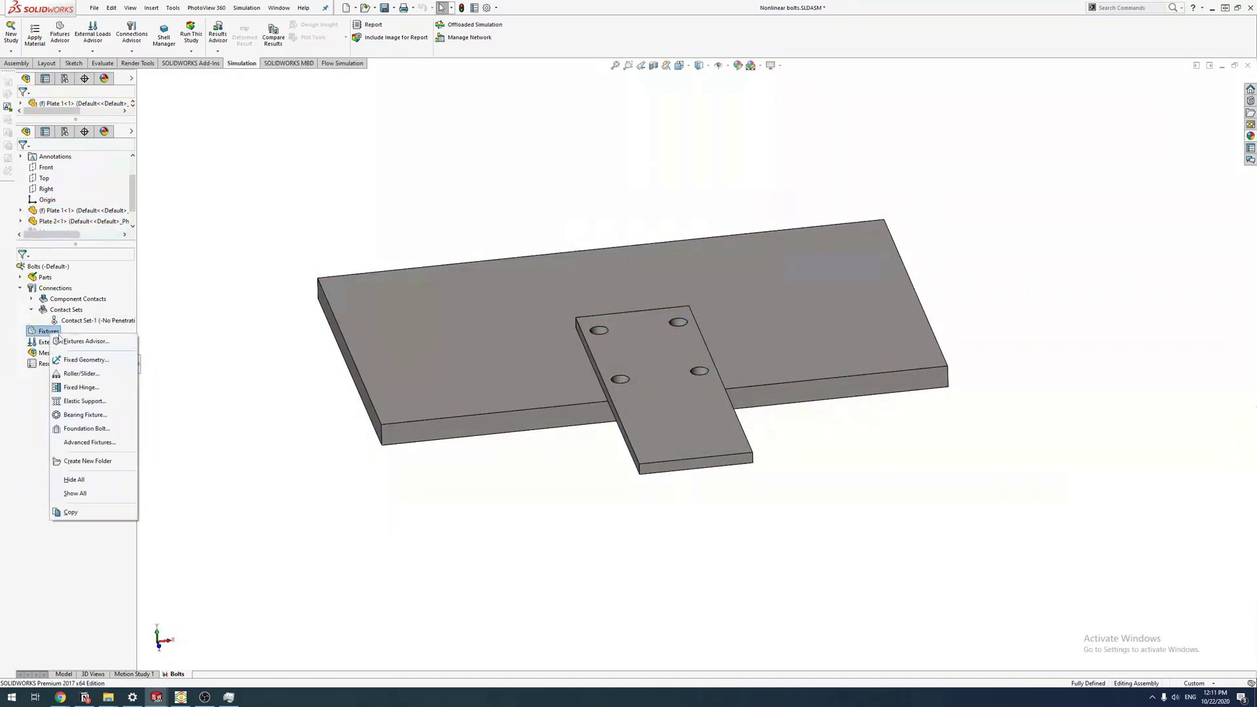
click(85, 341)
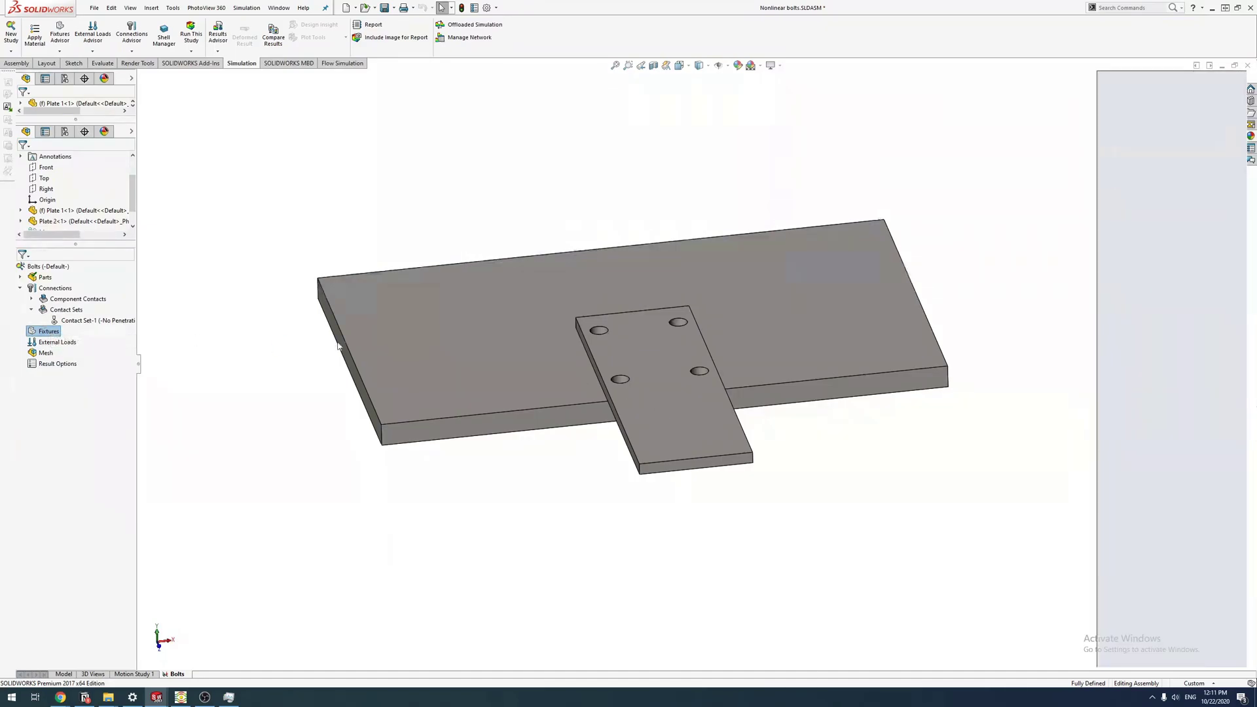
middle_drag(457, 344, 265, 285)
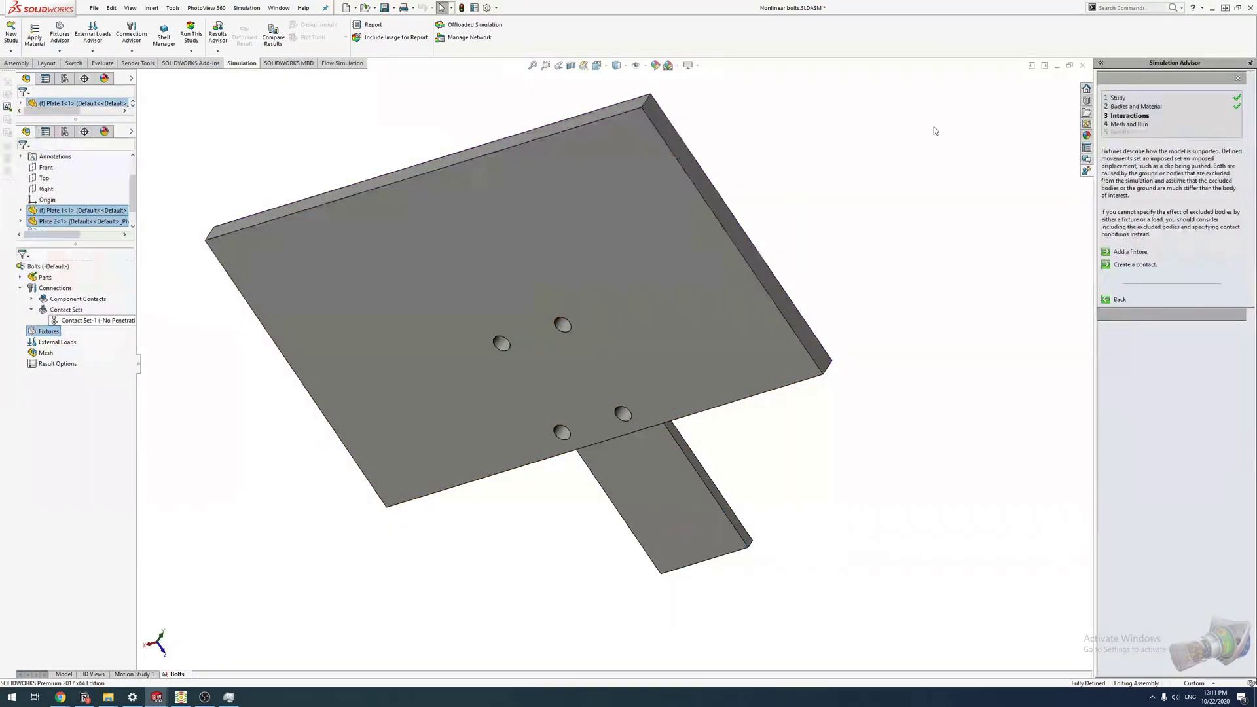
click(1250, 63)
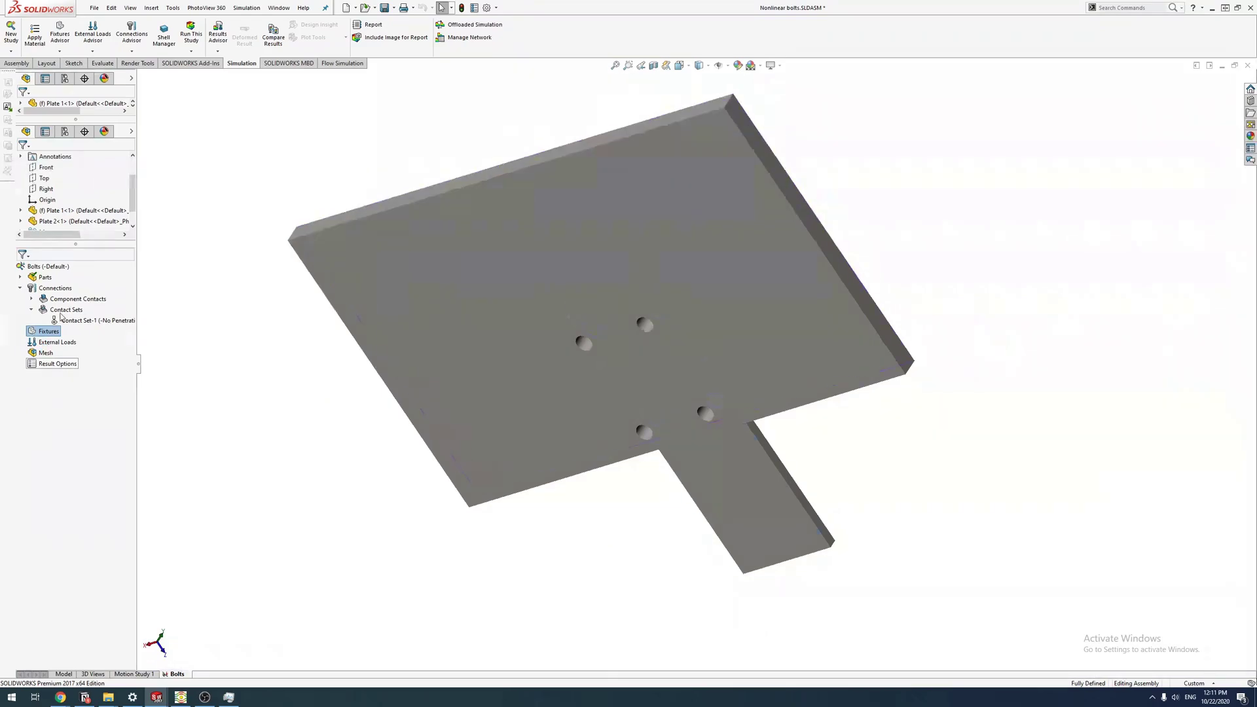
Step: Add a Fixed Geometry support on one side face of the large plate
right_click(48, 331)
click(78, 356)
mouse_move(540, 274)
middle_down()
mouse_move(482, 303)
mouse_move(440, 254)
mouse_move(472, 226)
middle_up()
click(462, 196)
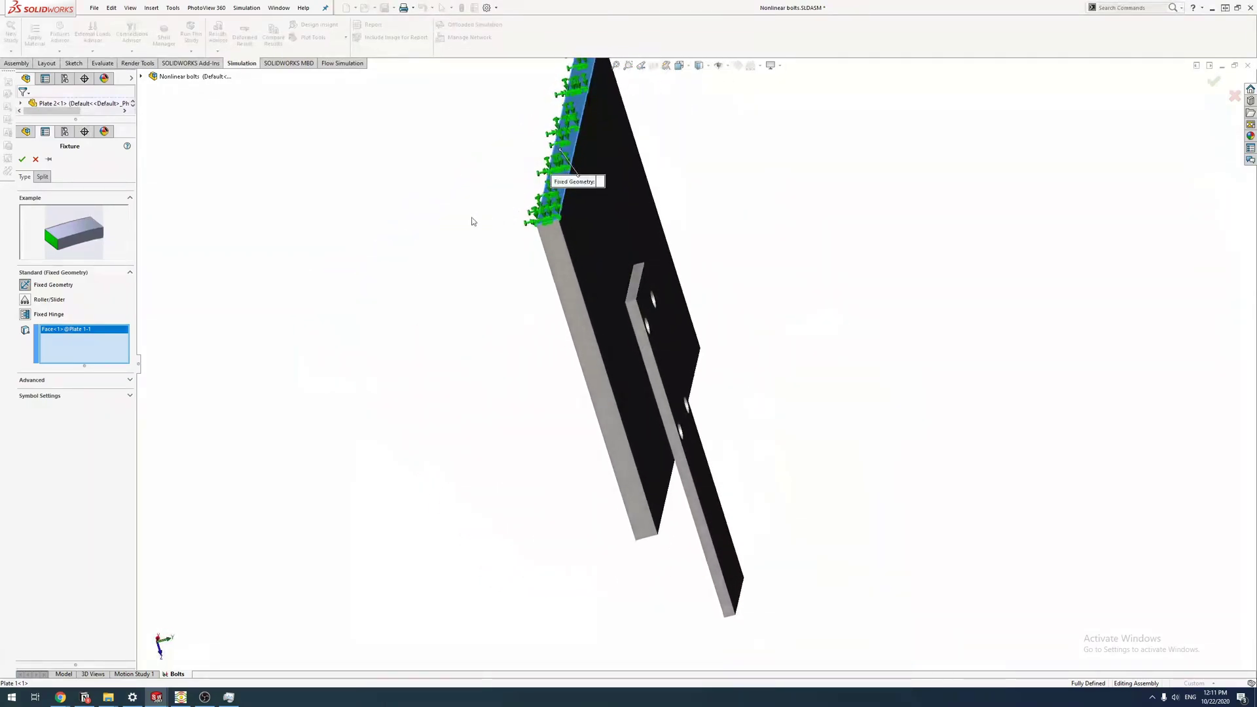
click(24, 159)
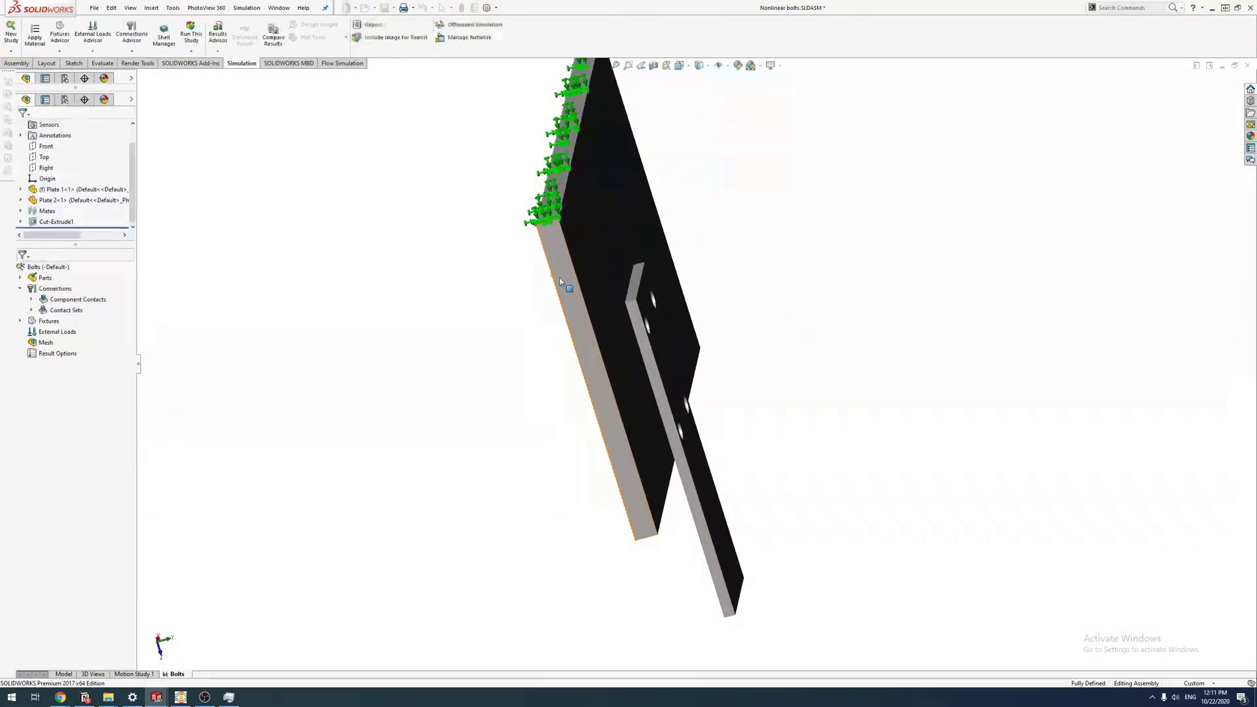
middle_drag(559, 277, 453, 262)
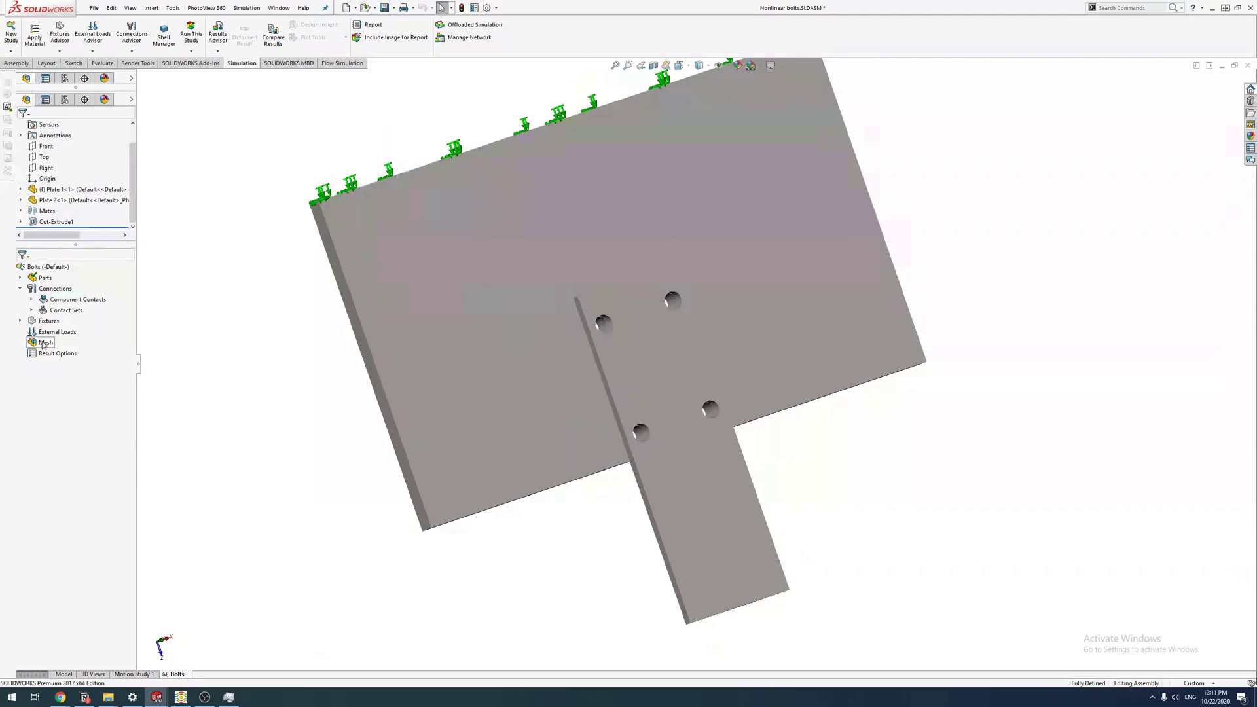
Step: Redefine Fixed-1 to hold the large plate's left and opposite side faces
click(19, 321)
right_click(49, 332)
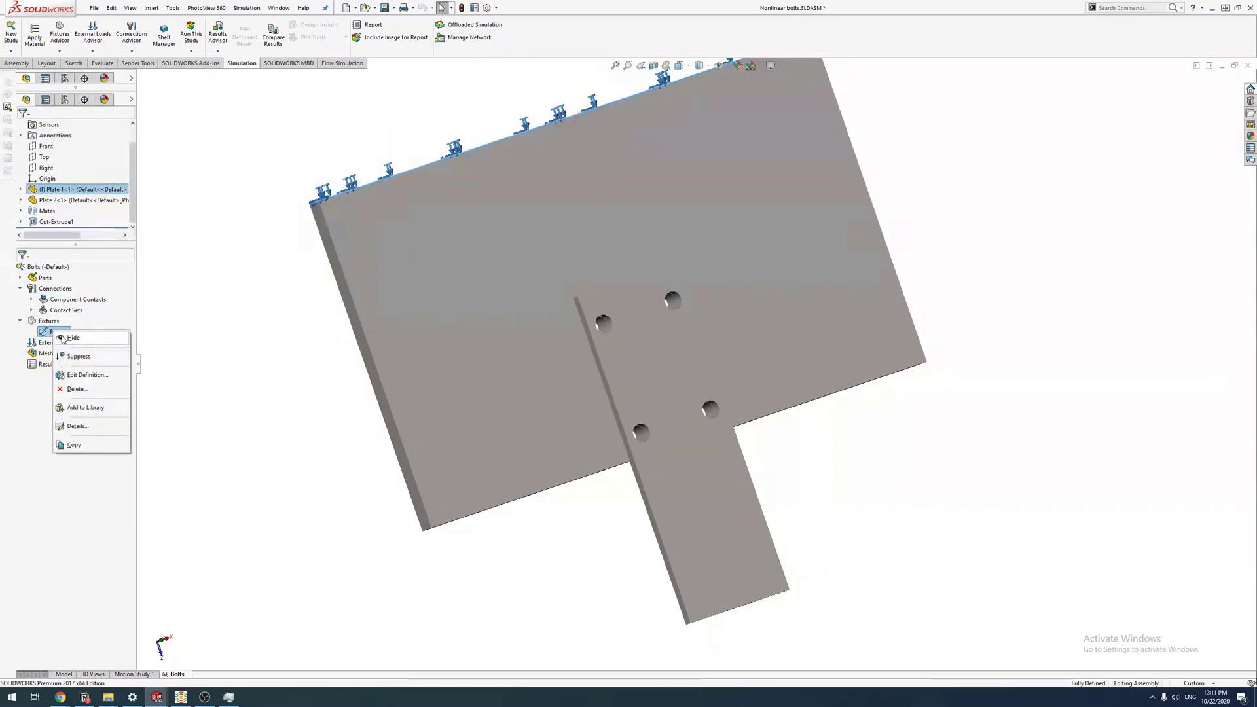
click(86, 376)
click(83, 302)
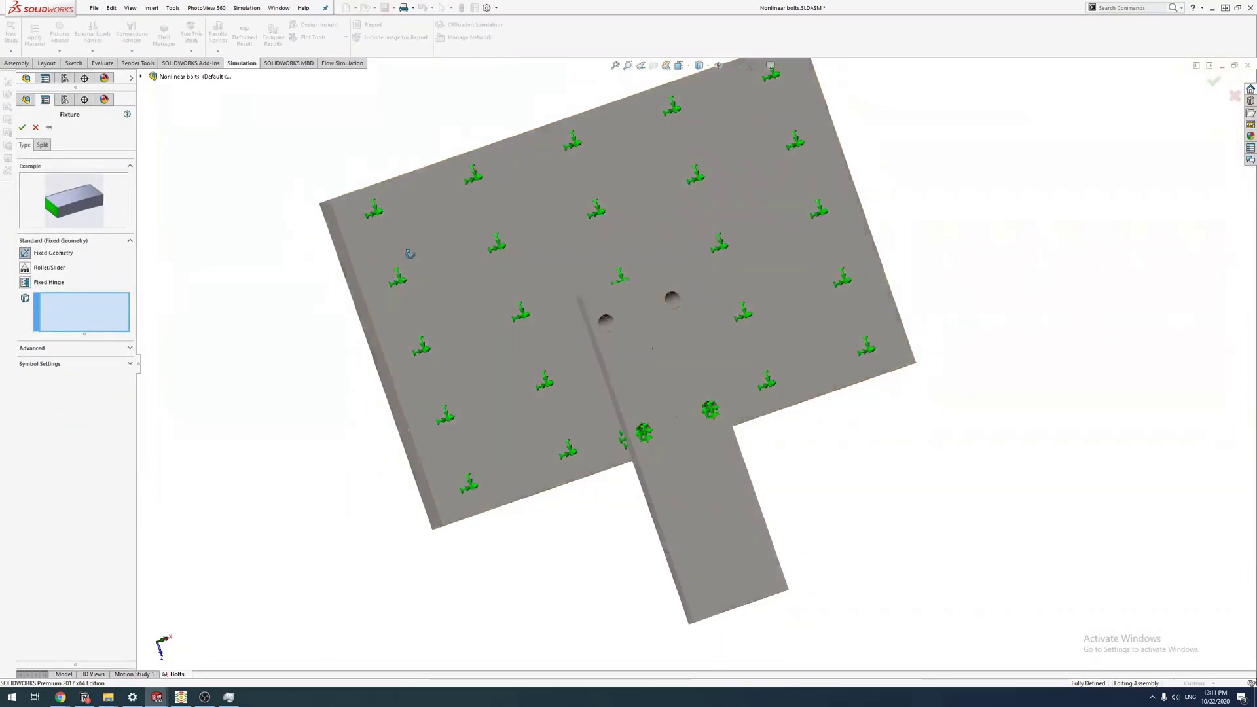
click(384, 253)
click(384, 255)
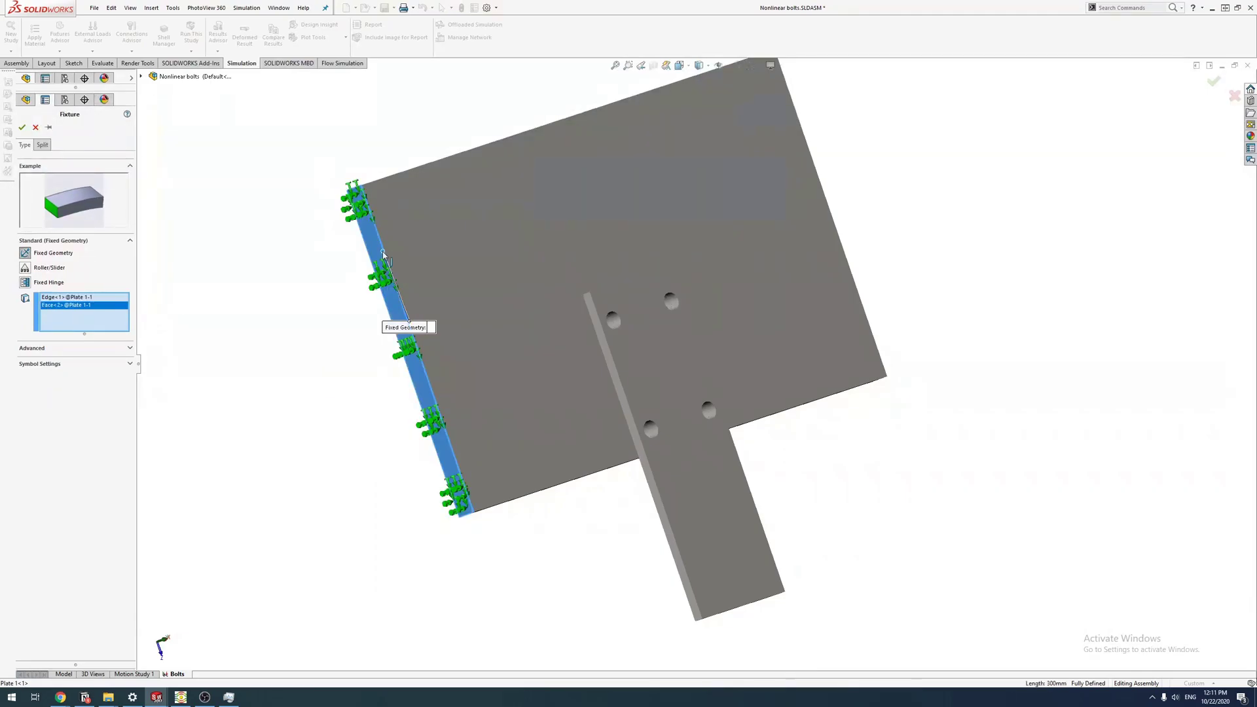
mouse_move(410, 252)
middle_down()
mouse_move(590, 295)
mouse_move(818, 172)
mouse_move(688, 118)
middle_up()
click(590, 295)
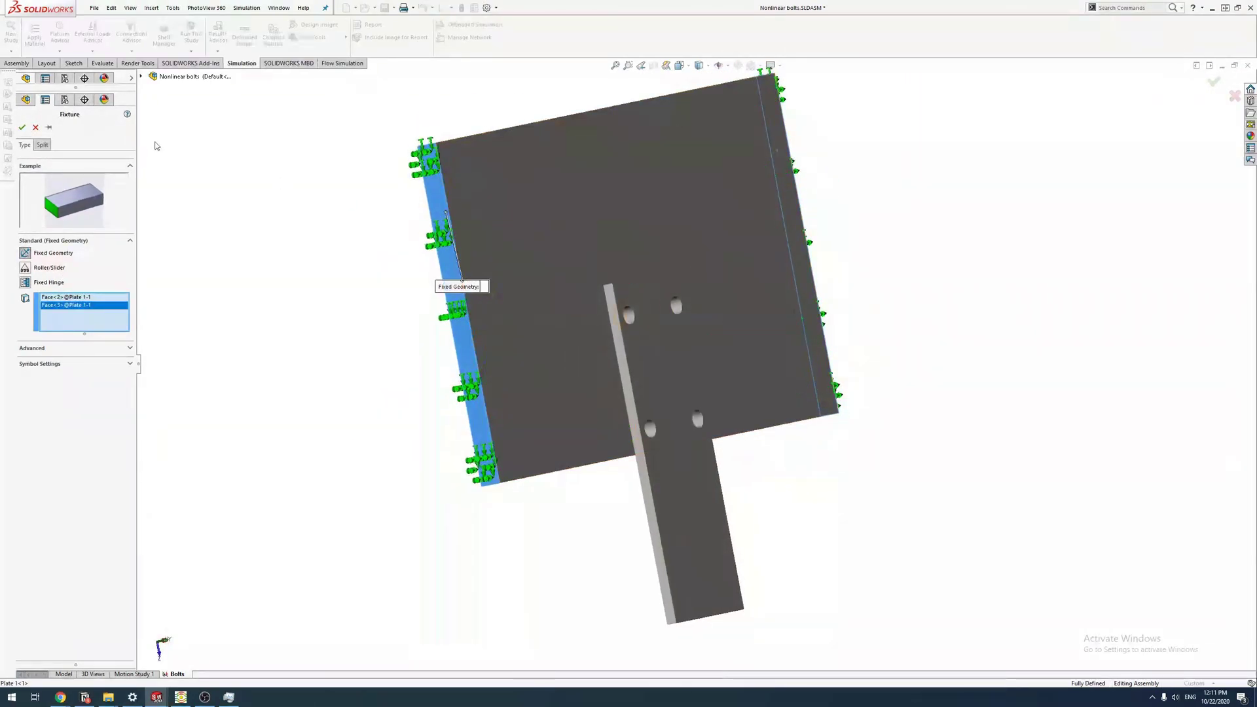
Step: Confirm the fixture and apply a reversed 5000 N force on the bar's bottom end face
click(23, 126)
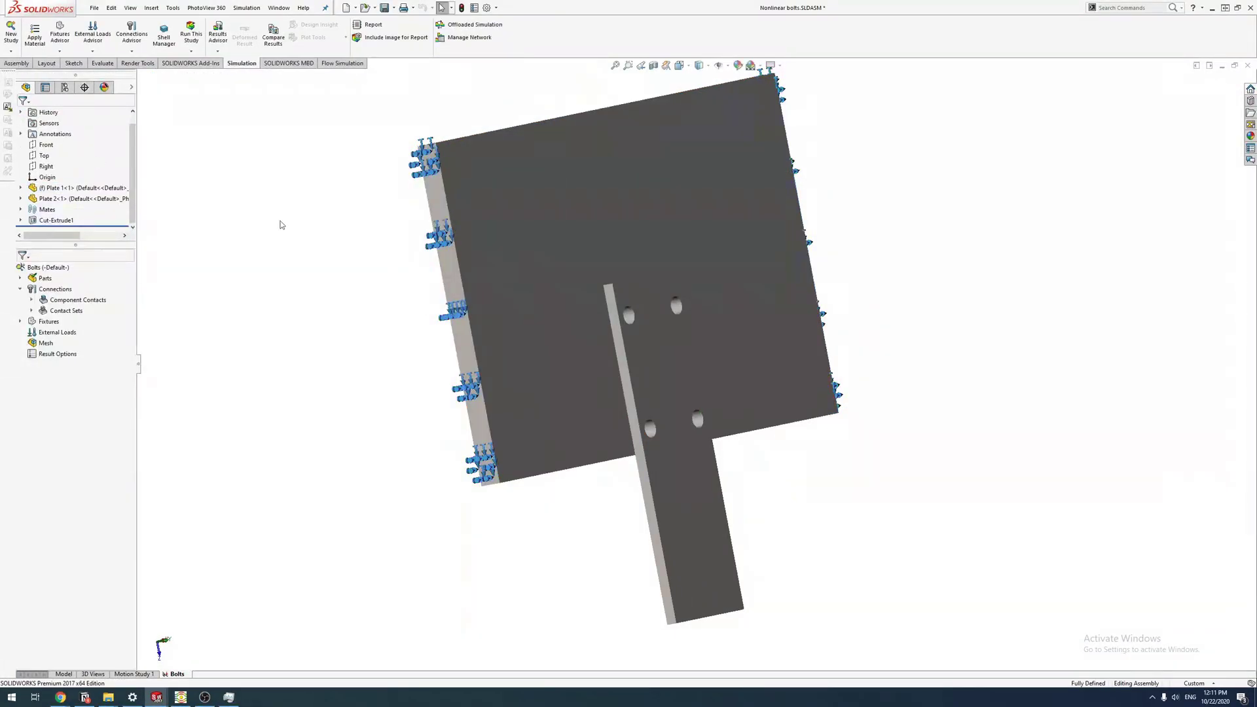
middle_drag(279, 224, 557, 307)
click(53, 333)
right_click(54, 332)
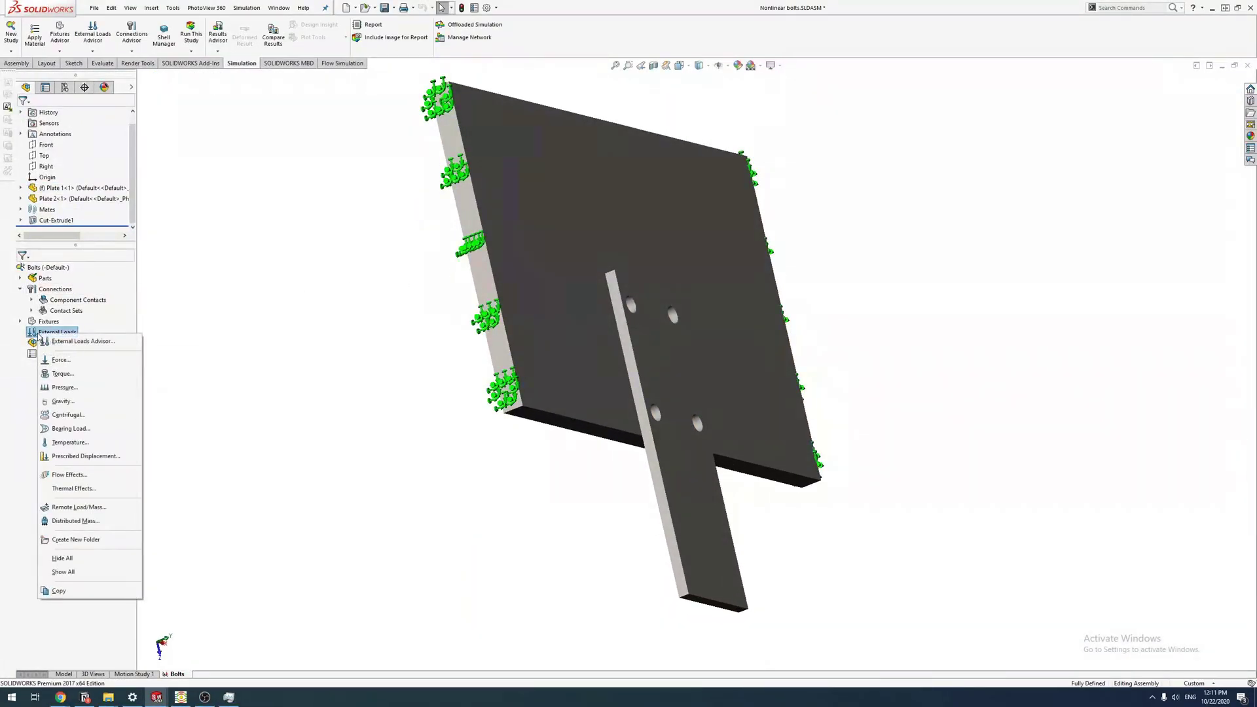
click(61, 359)
click(715, 608)
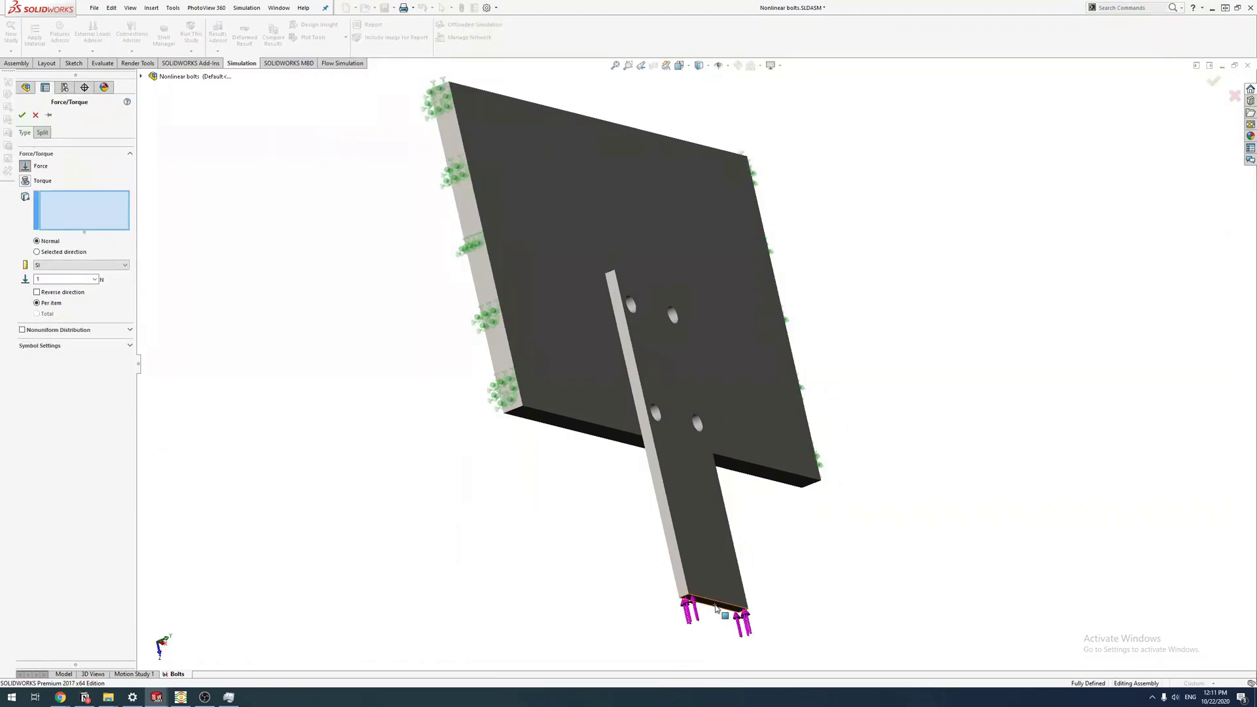
click(38, 292)
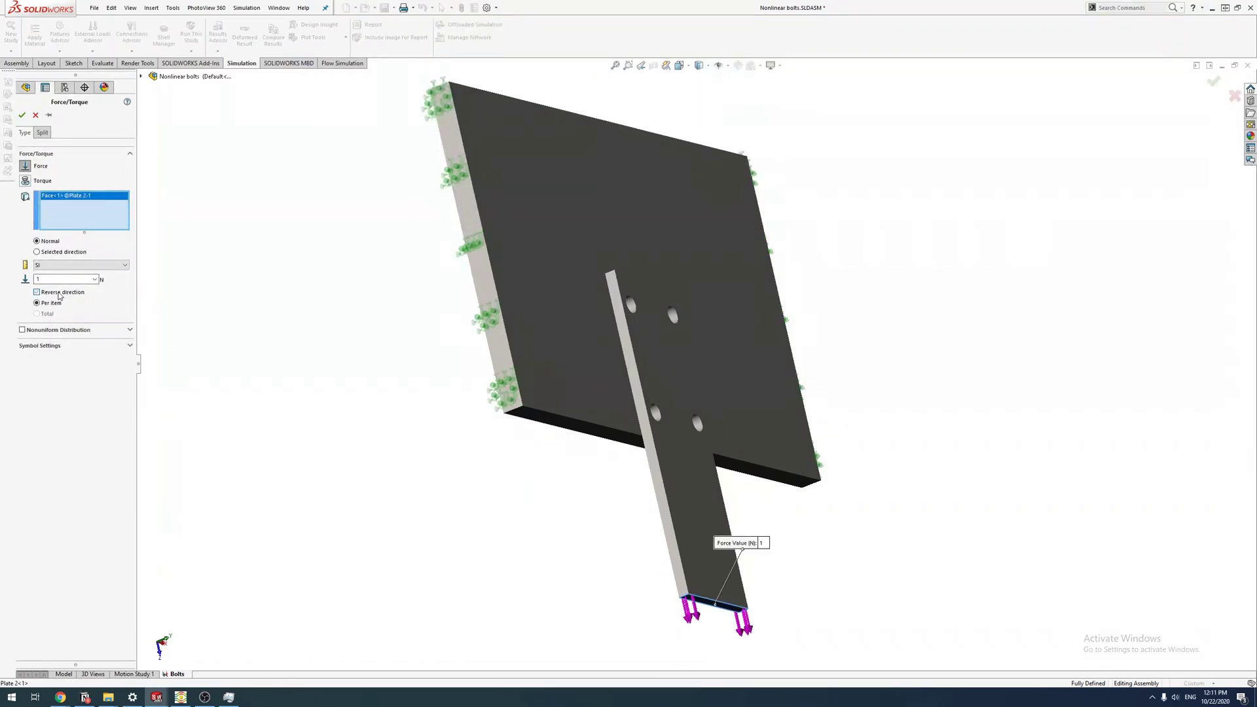
double_click(59, 279)
click(23, 116)
key(ctrl+1)
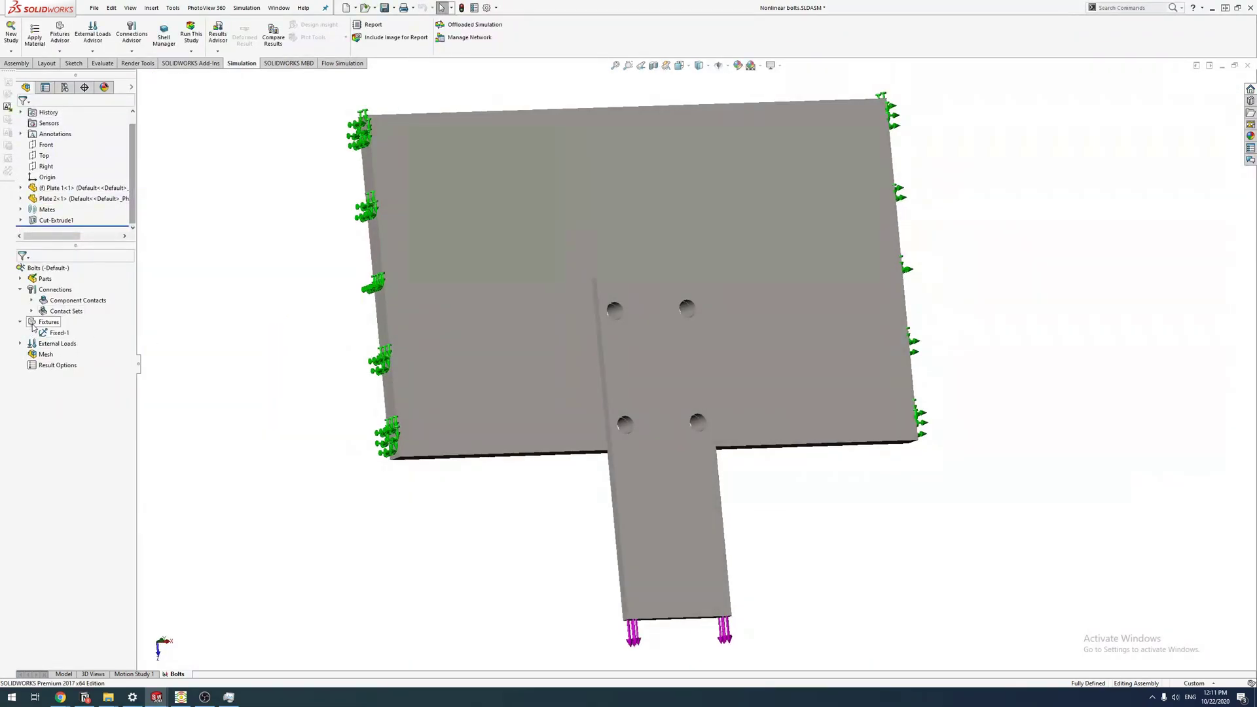
Step: Start a new bolt connector from the Connections options
right_click(34, 324)
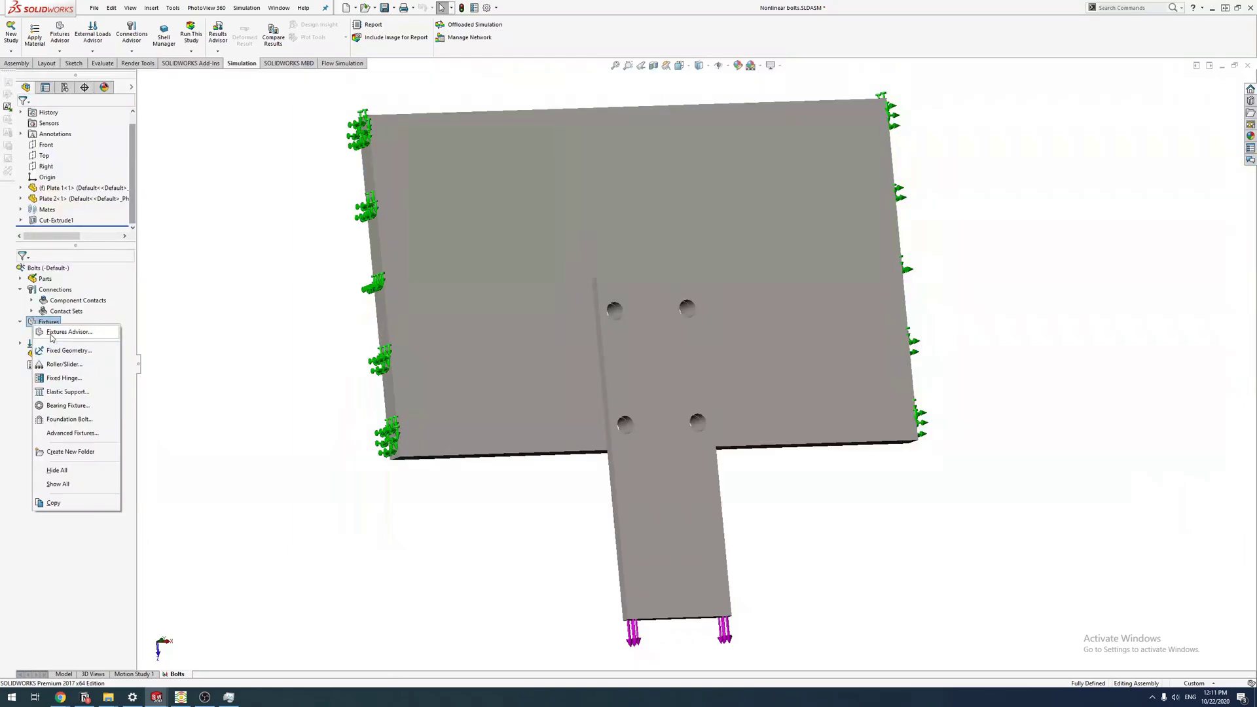
right_click(47, 290)
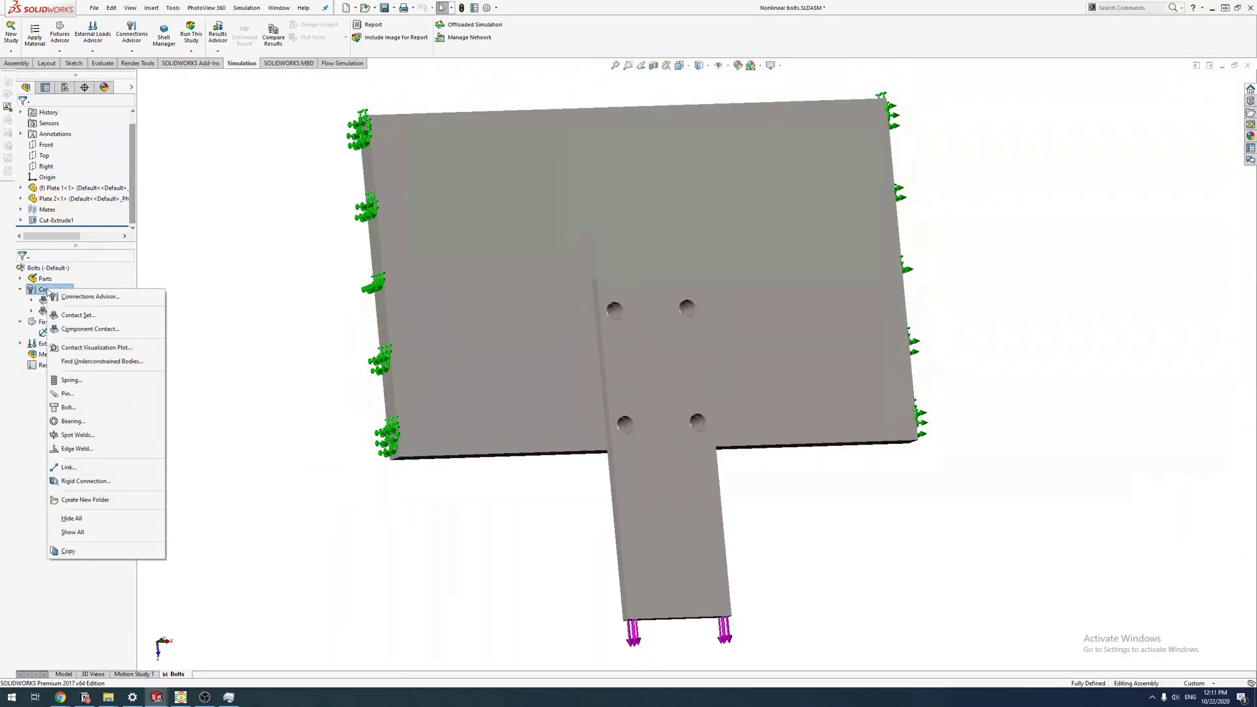
click(33, 291)
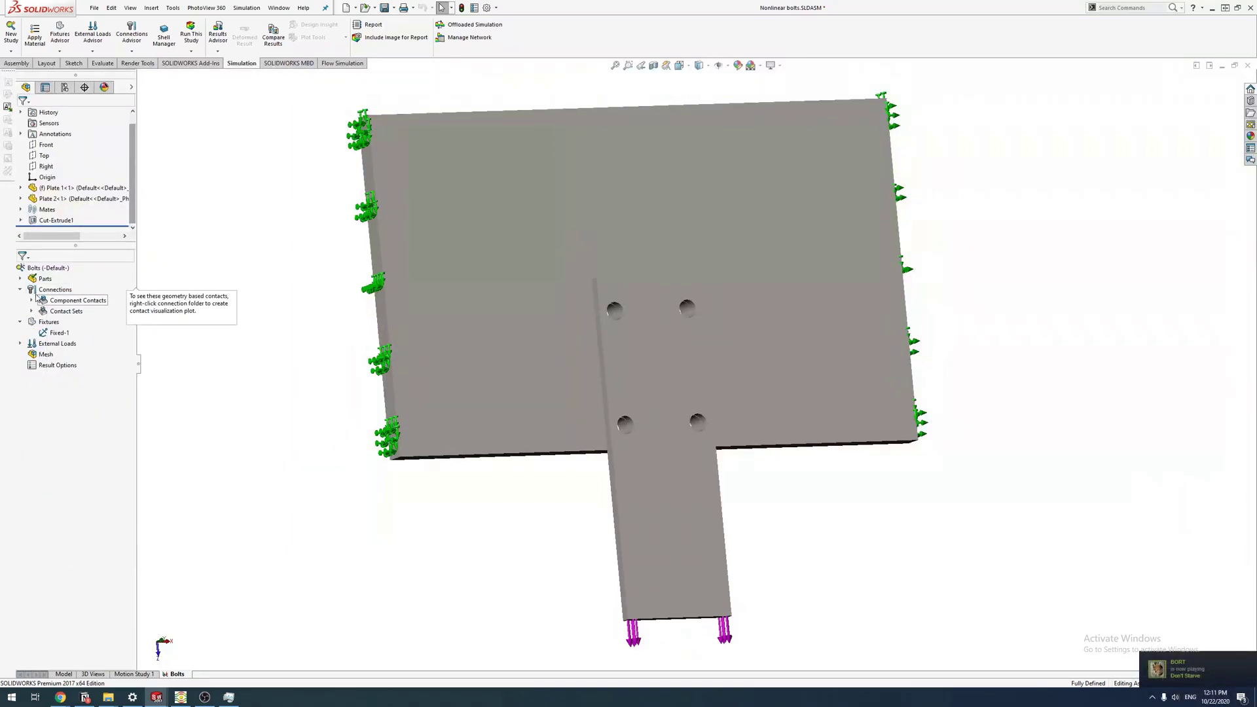
right_click(34, 291)
click(63, 406)
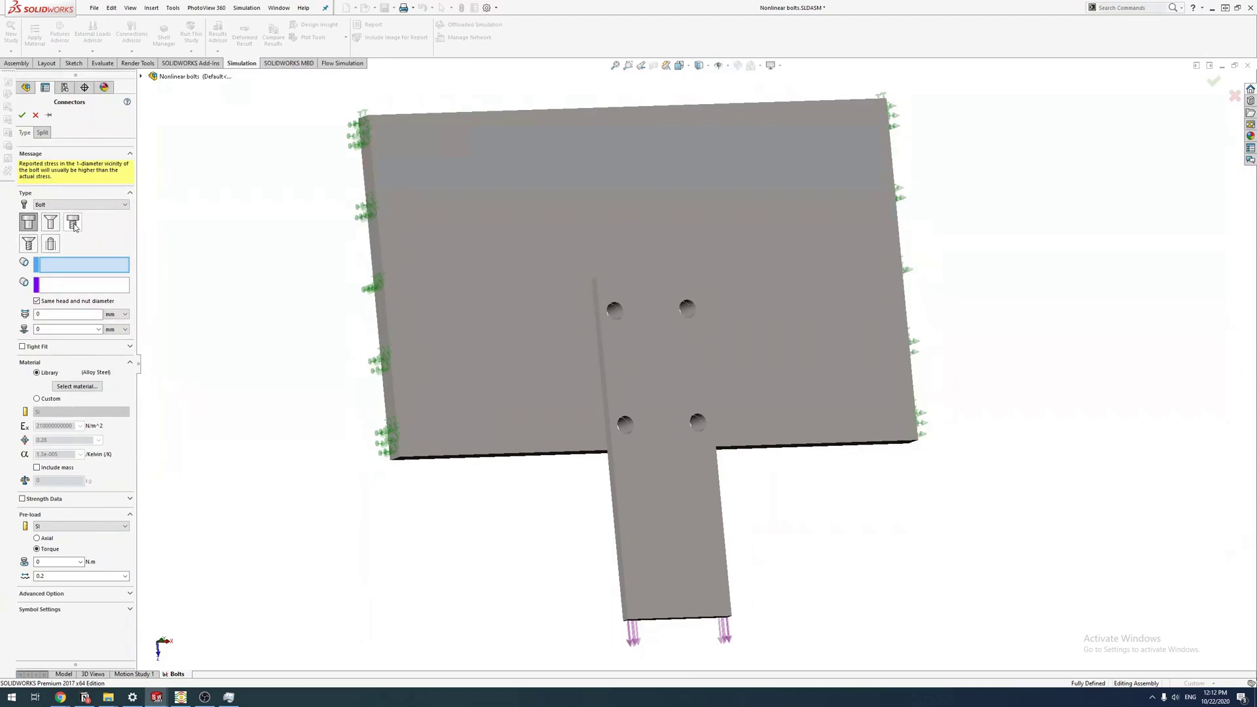
Step: Compare bolt types, settle on Standard with nut, and pin the dialog open
click(73, 223)
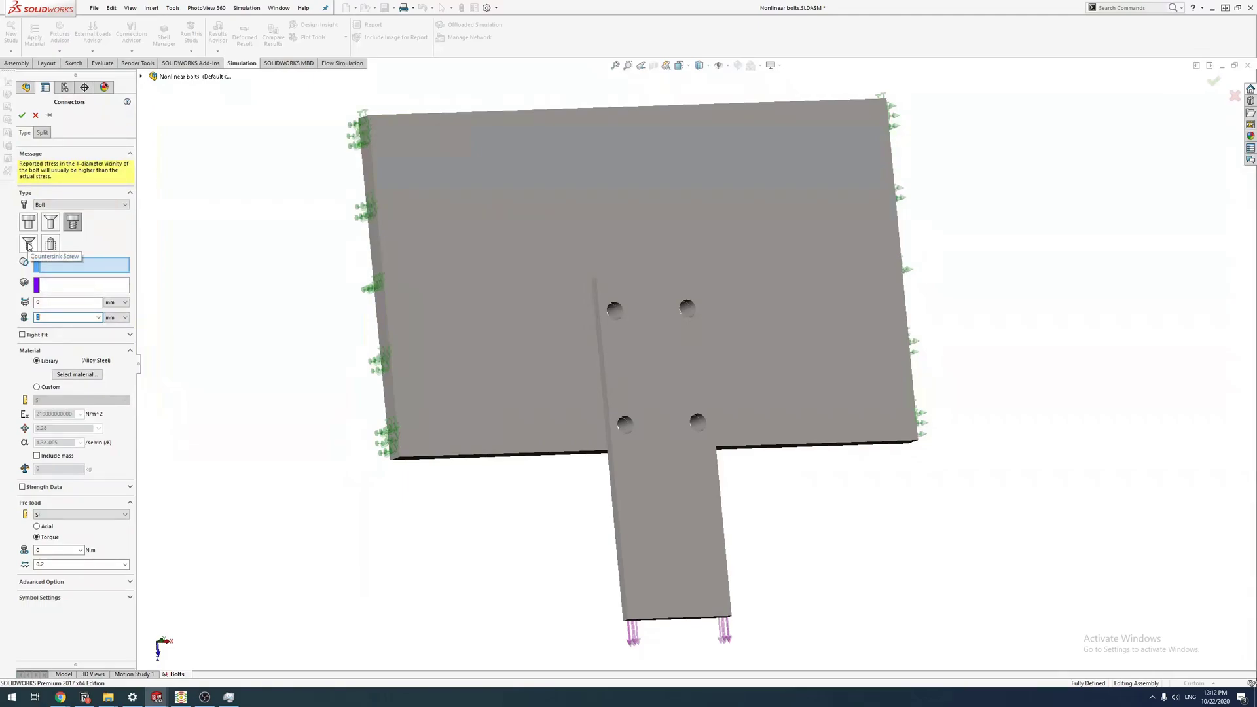
click(52, 244)
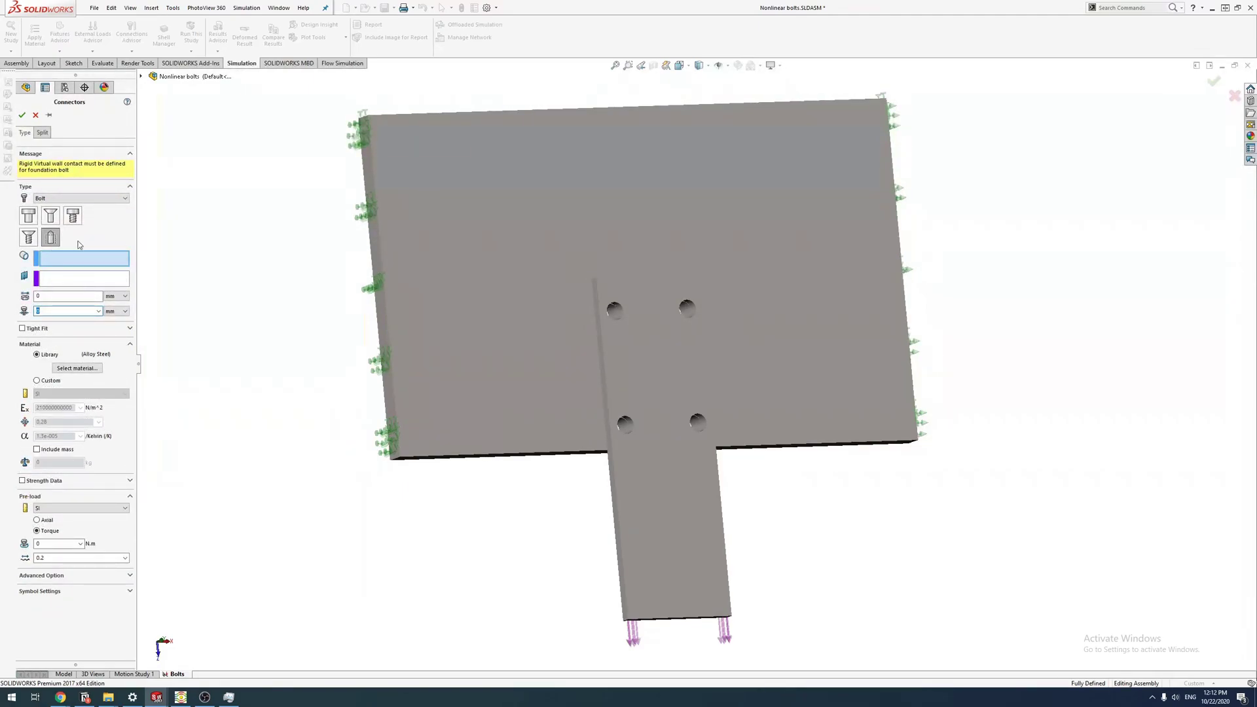
click(29, 217)
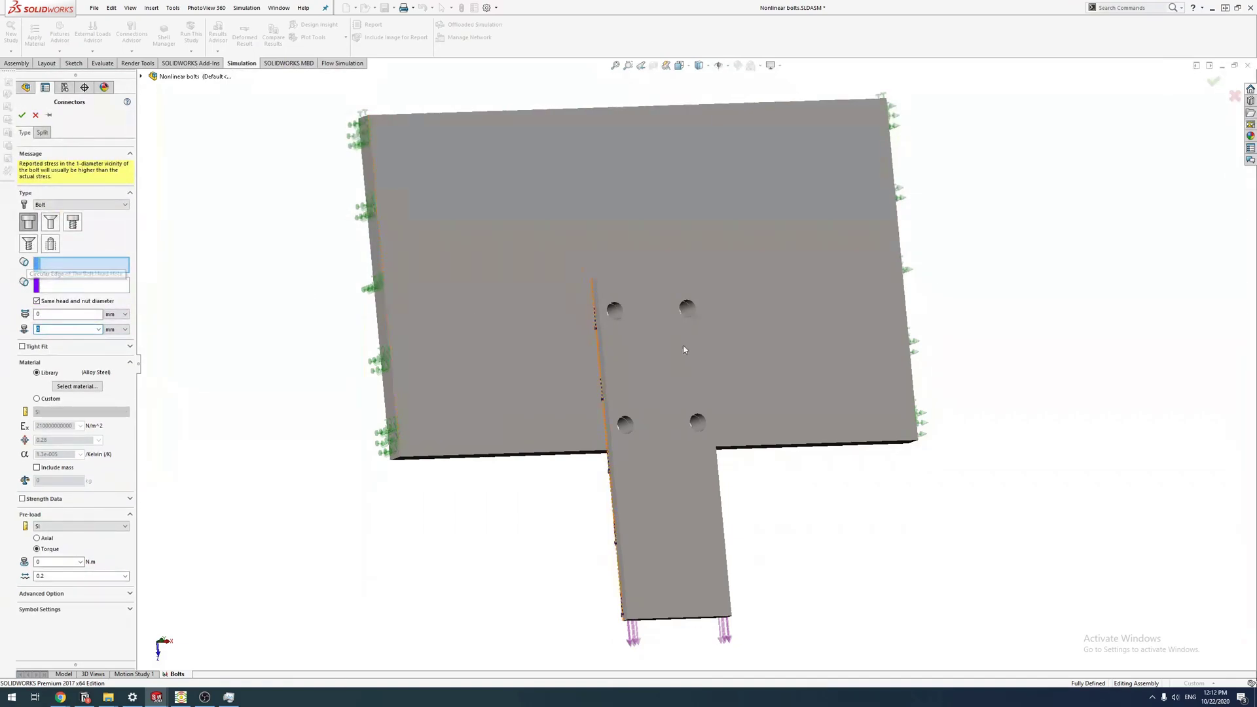
scroll(683, 345, down, 4)
middle_drag(683, 344, 590, 324)
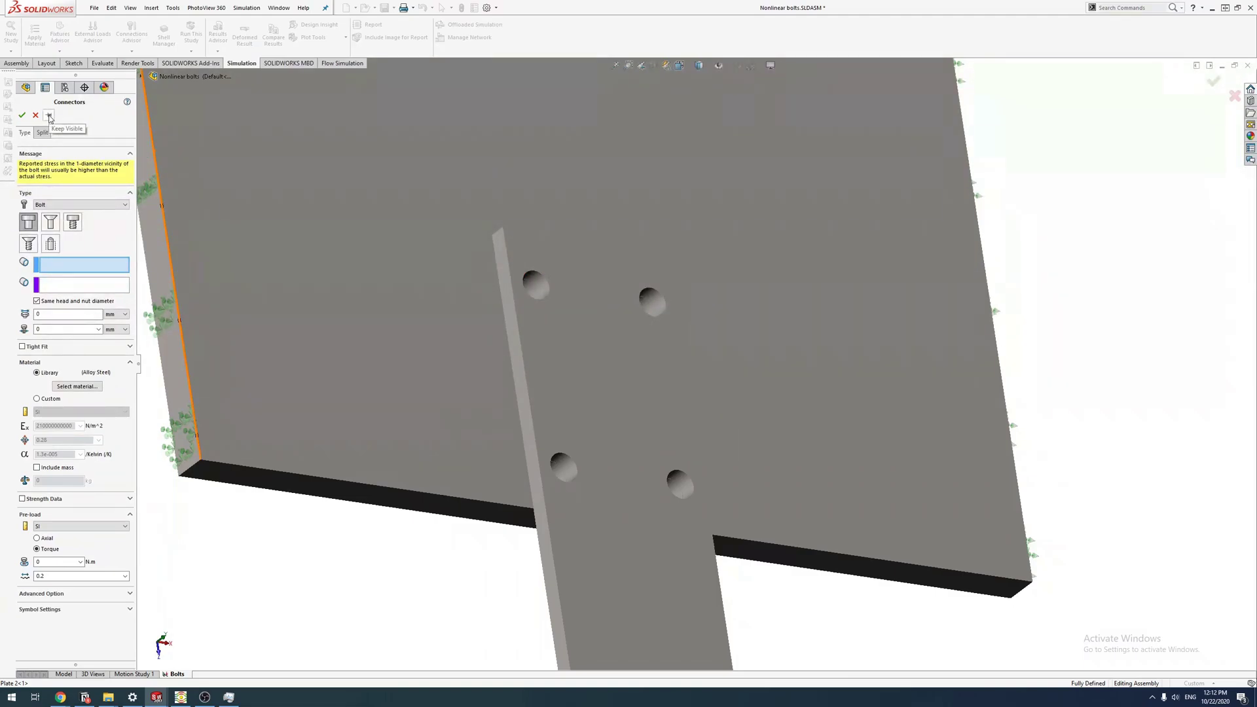
scroll(579, 296, down, 3)
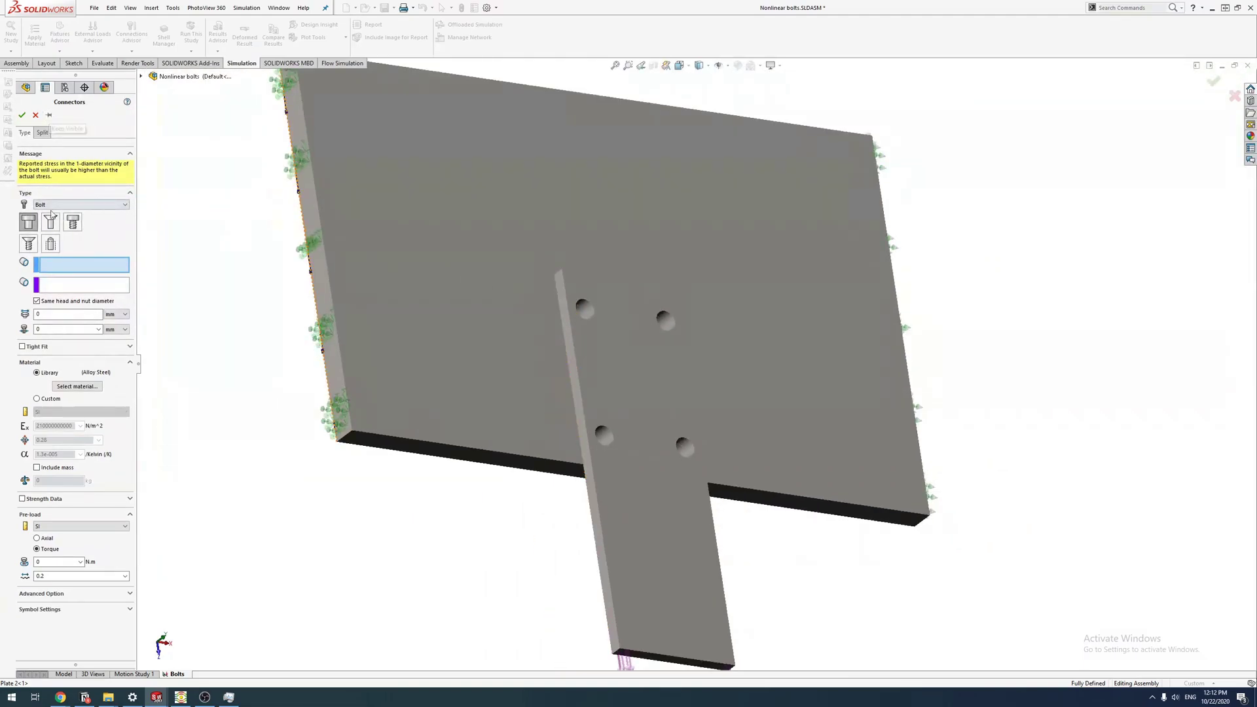
click(42, 133)
click(23, 133)
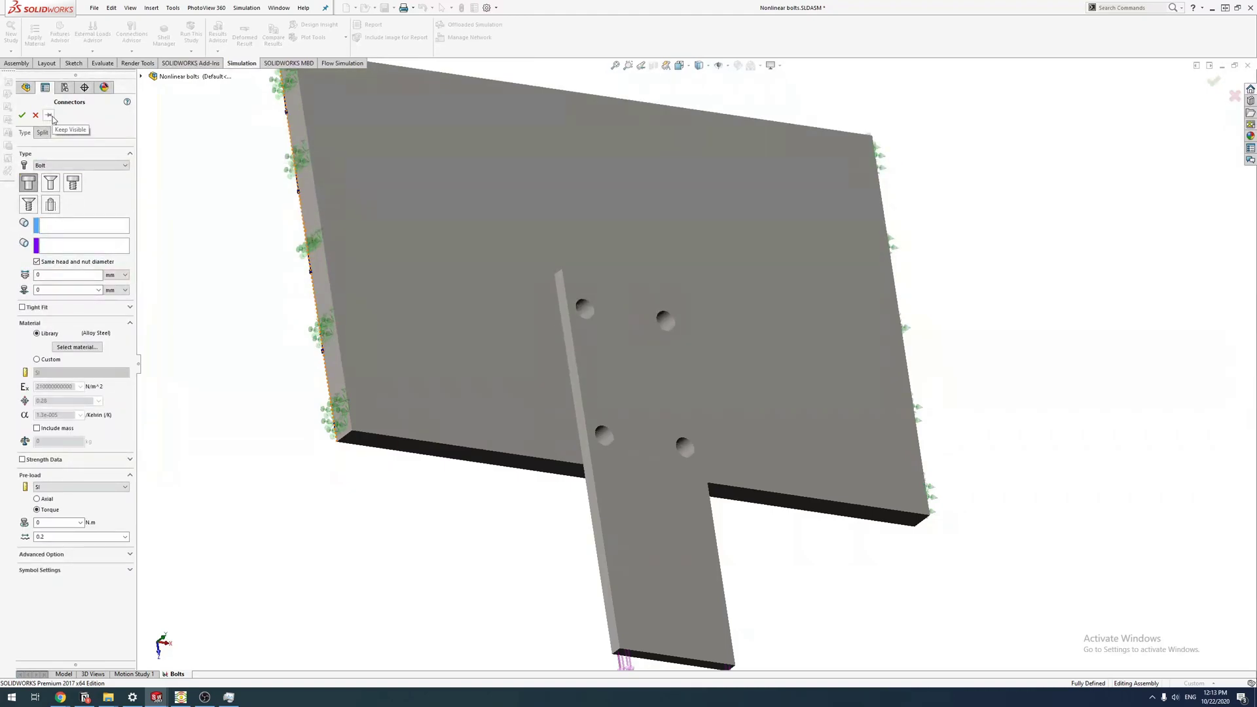
click(49, 116)
Step: Bolt the Plate 2-1 and Plate 1-1 hole edges with a tight fit (24 mm head, 16 mm shank)
click(82, 227)
scroll(678, 446, down, 8)
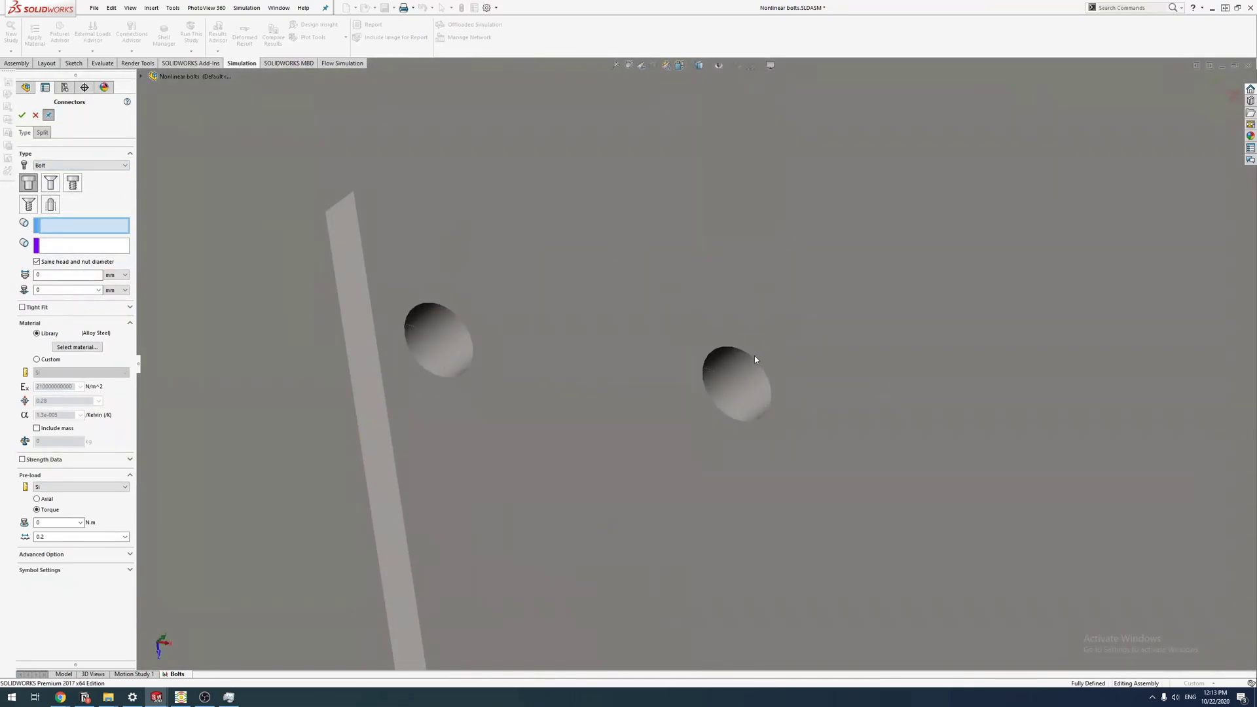
click(755, 355)
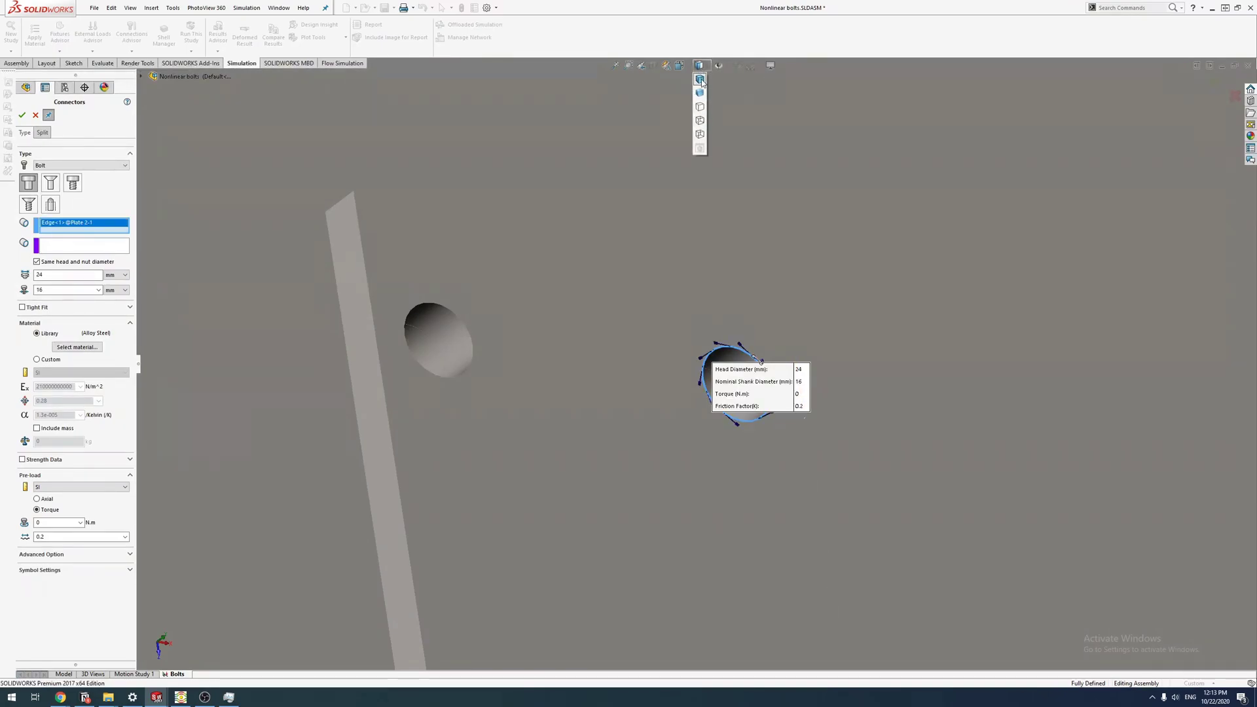
scroll(746, 384, up, 8)
click(77, 246)
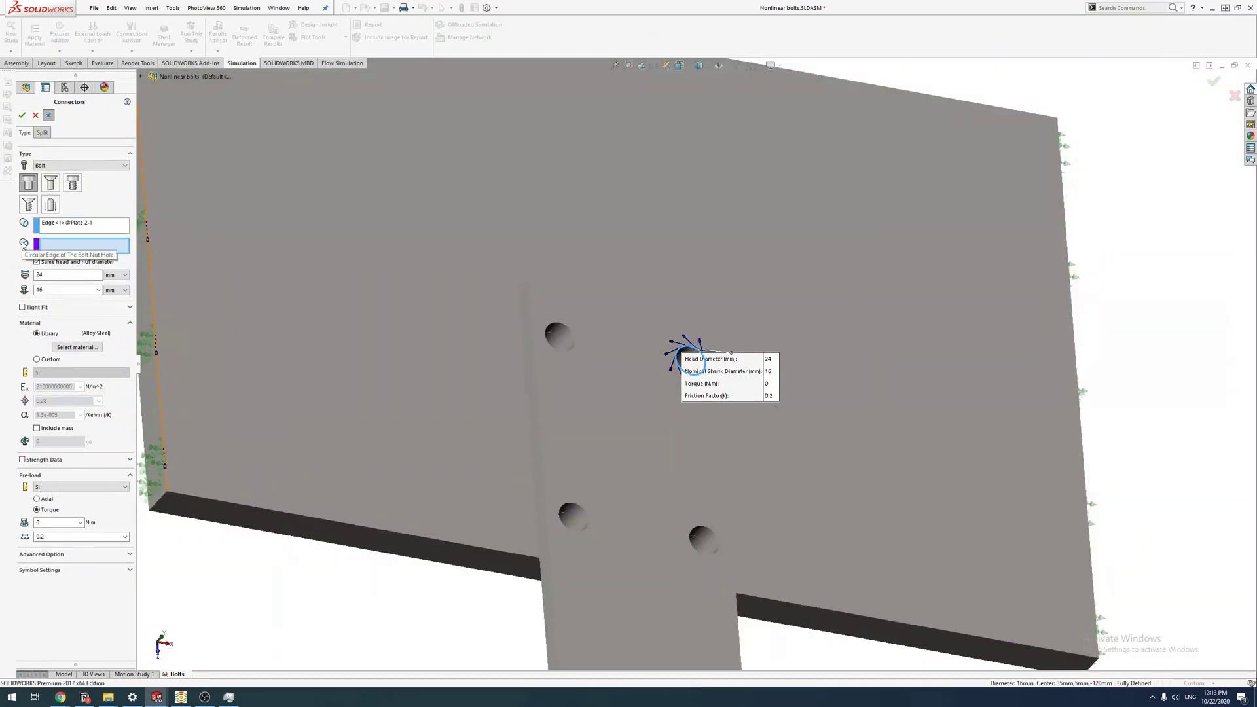
mouse_move(688, 364)
middle_down()
mouse_move(603, 360)
mouse_move(394, 450)
mouse_move(462, 422)
middle_up()
click(363, 442)
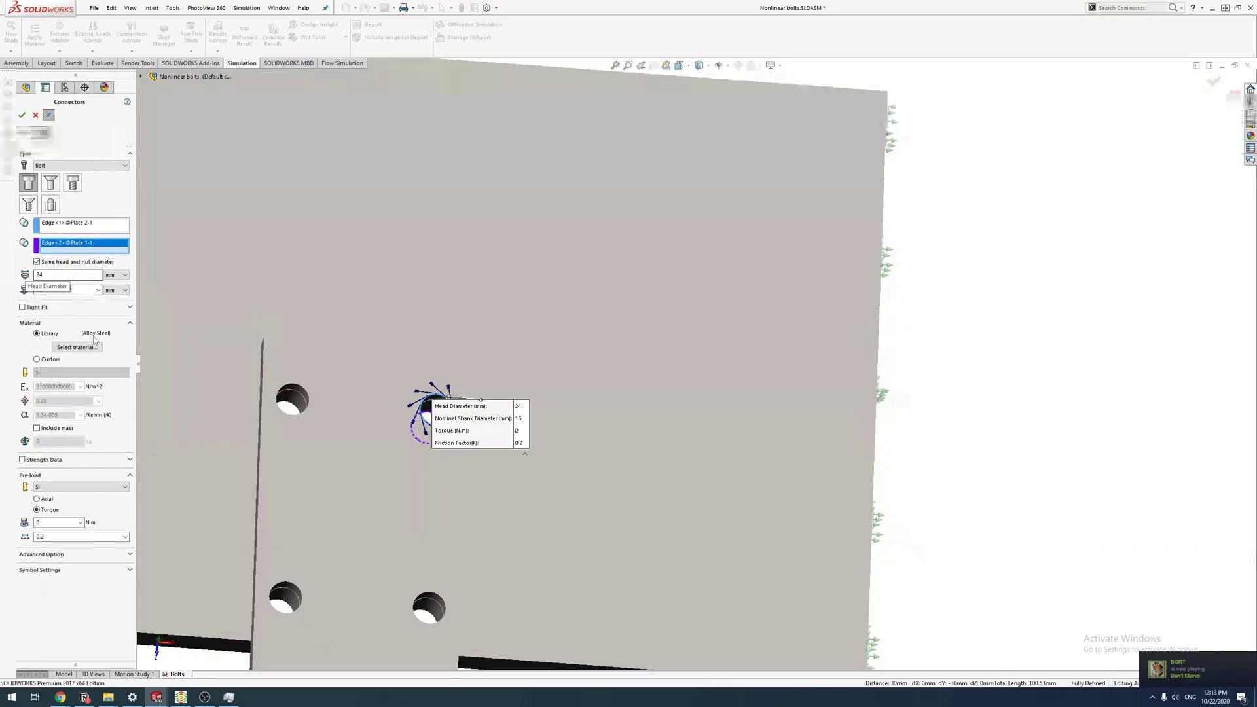
click(36, 307)
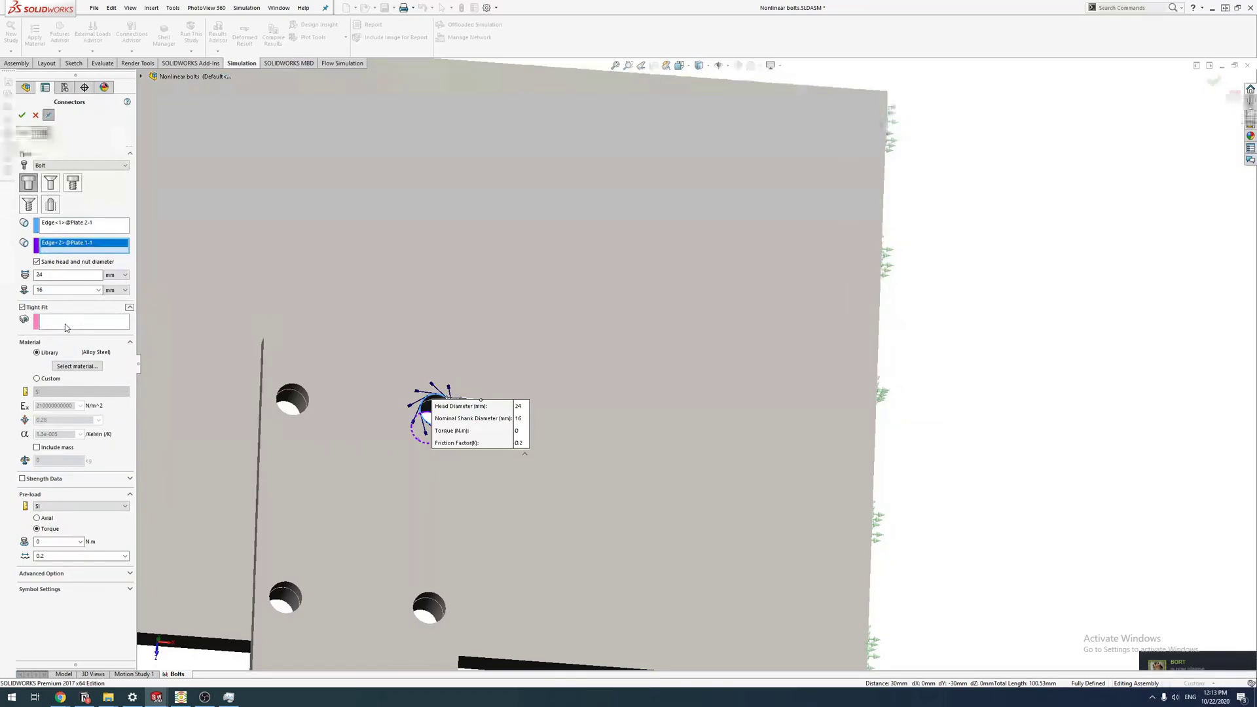
click(84, 322)
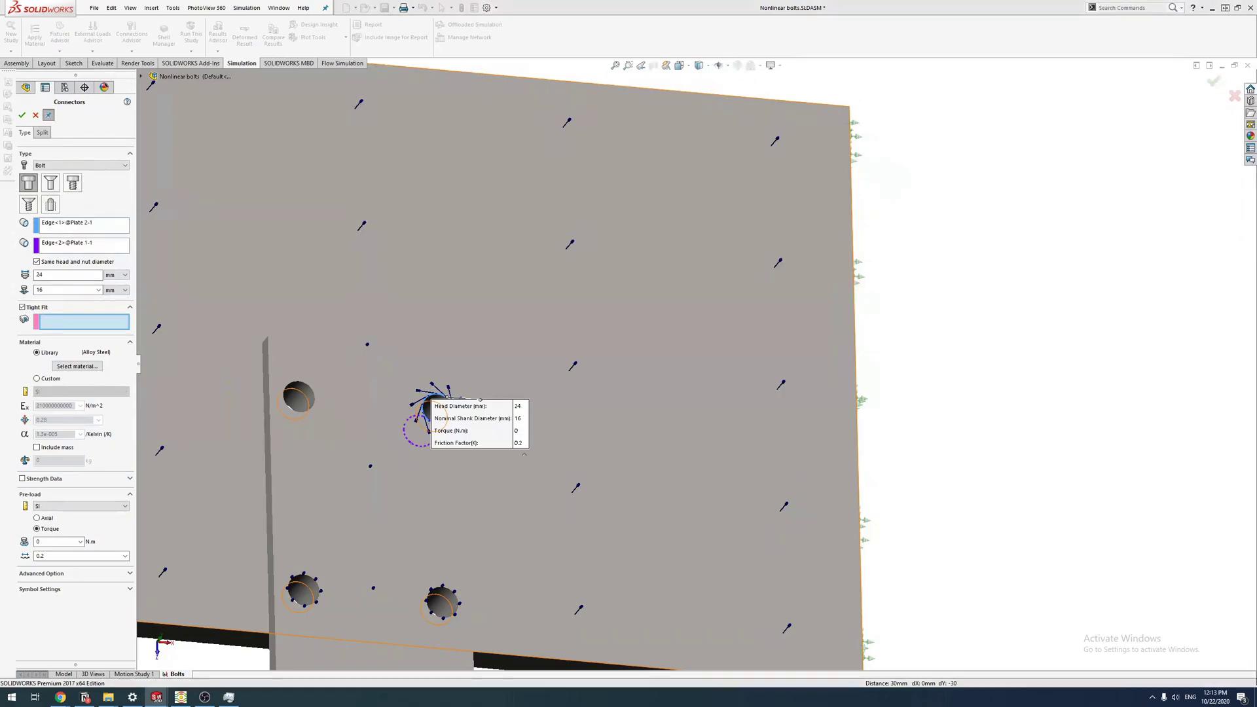
Step: Read the 'Example of a Tight Fit Bolt Connector' help page, then return to SOLIDWORKS
key(alt+Tab)
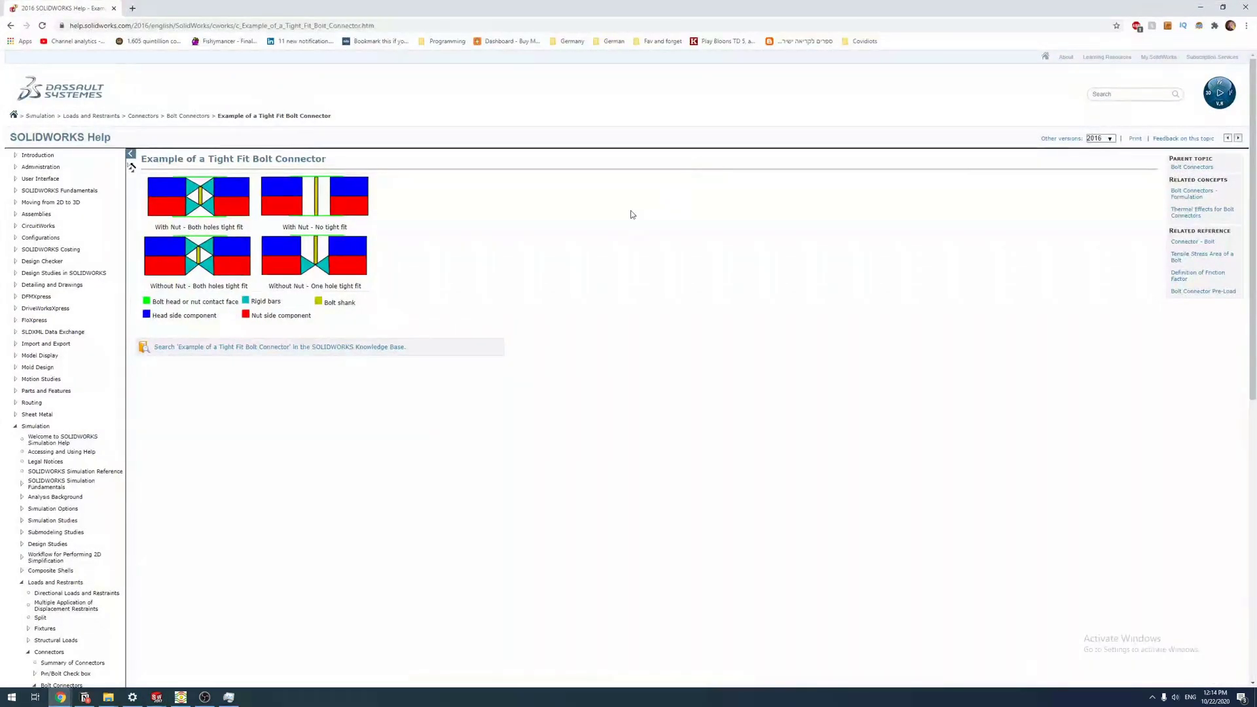
ctrl+scroll(374, 252, up, 3)
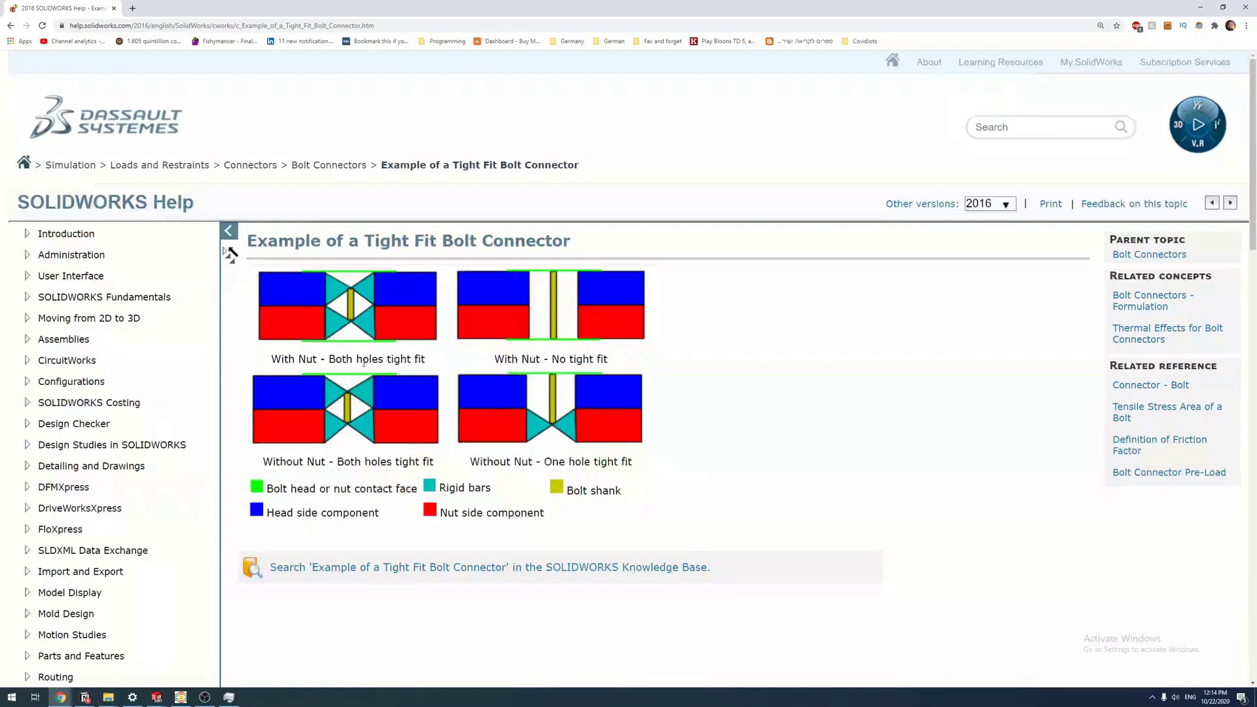
drag(290, 360, 390, 359)
click(376, 336)
drag(295, 361, 353, 371)
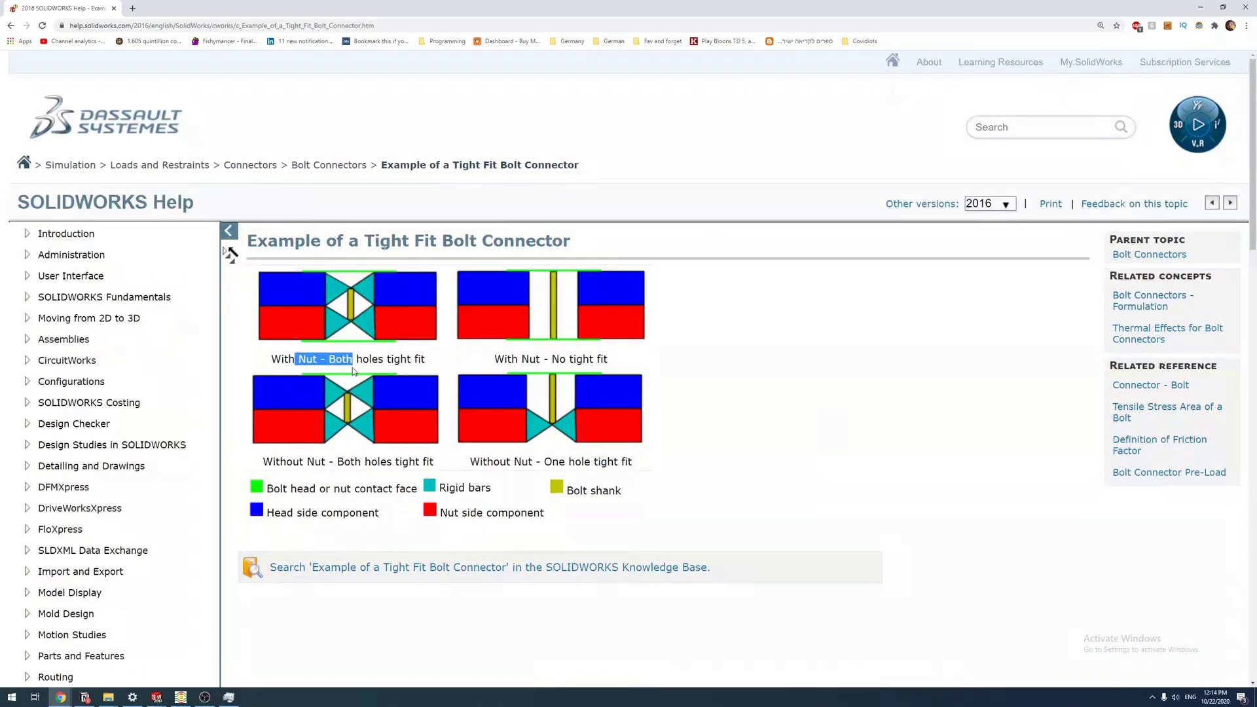
click(526, 370)
key(alt+Tab)
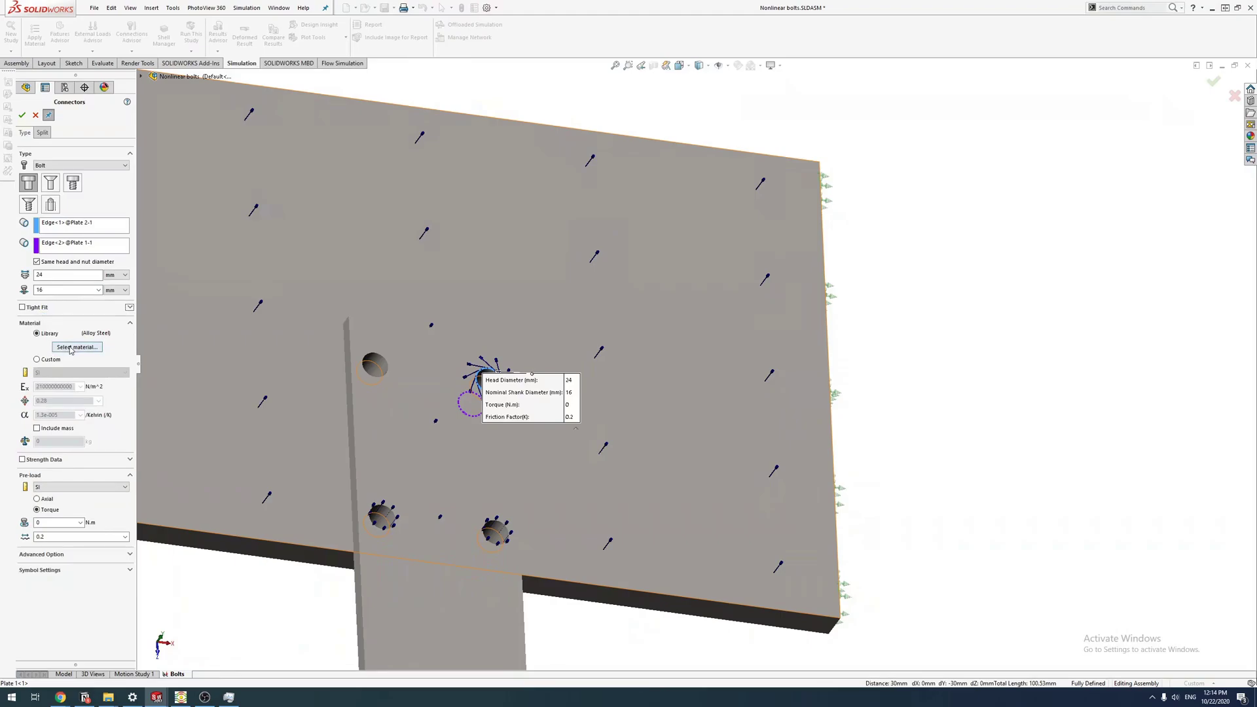
click(37, 360)
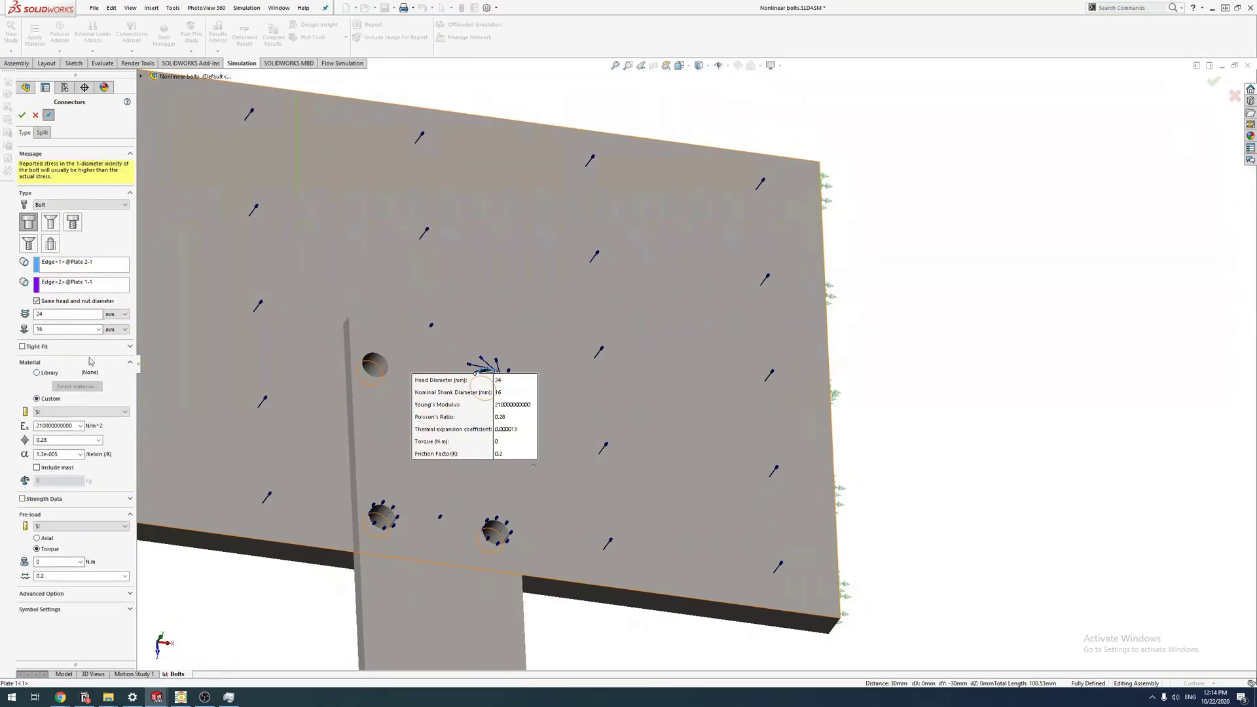
middle_drag(548, 263, 589, 344)
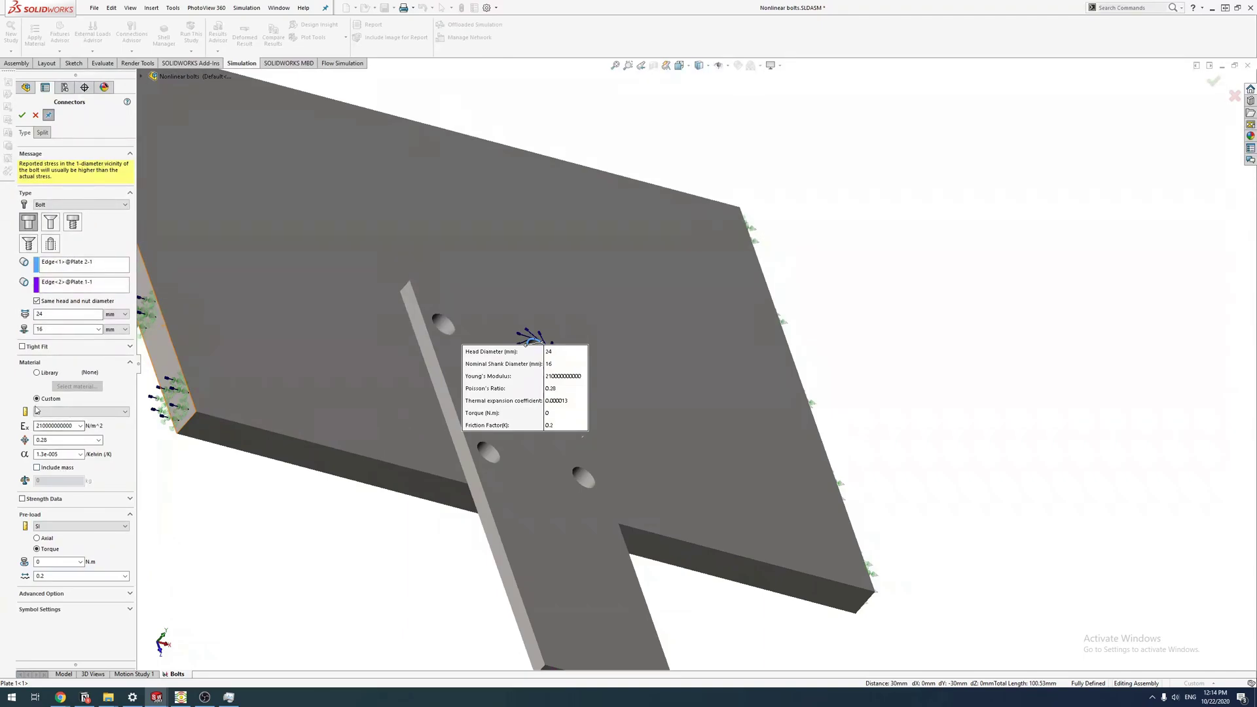
double_click(49, 453)
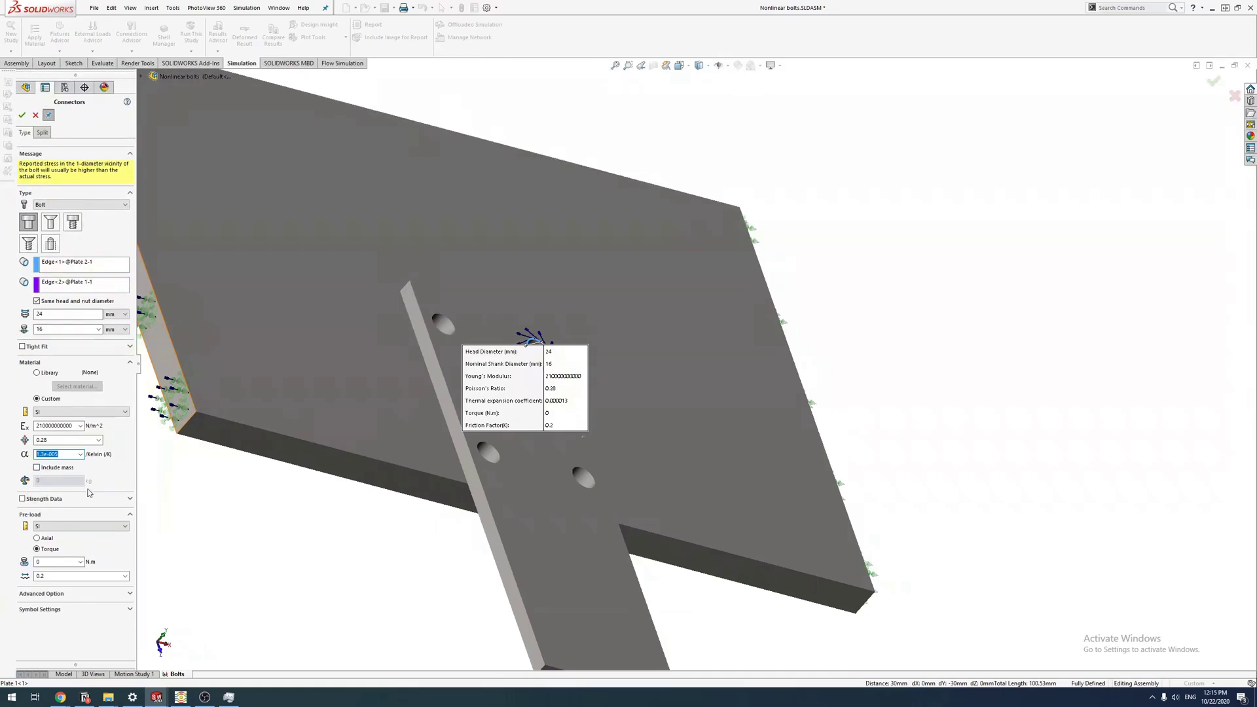
middle_drag(688, 393, 910, 397)
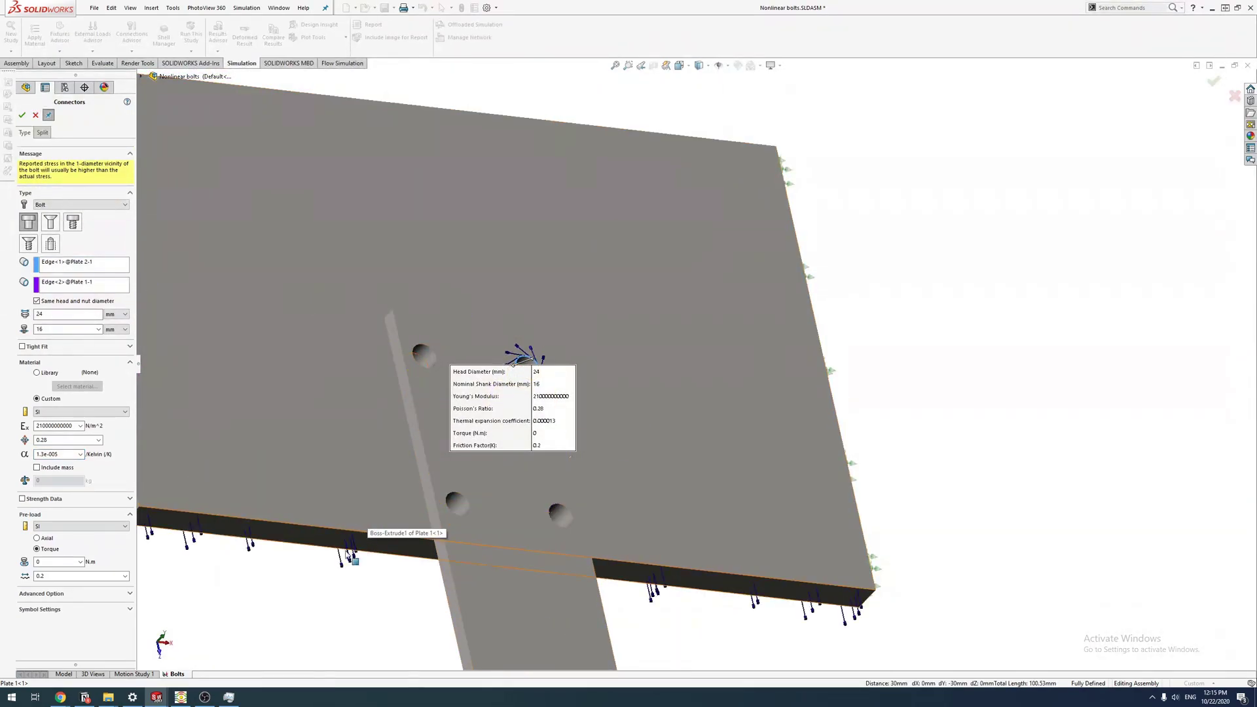
scroll(466, 518, down, 5)
middle_drag(590, 442, 783, 406)
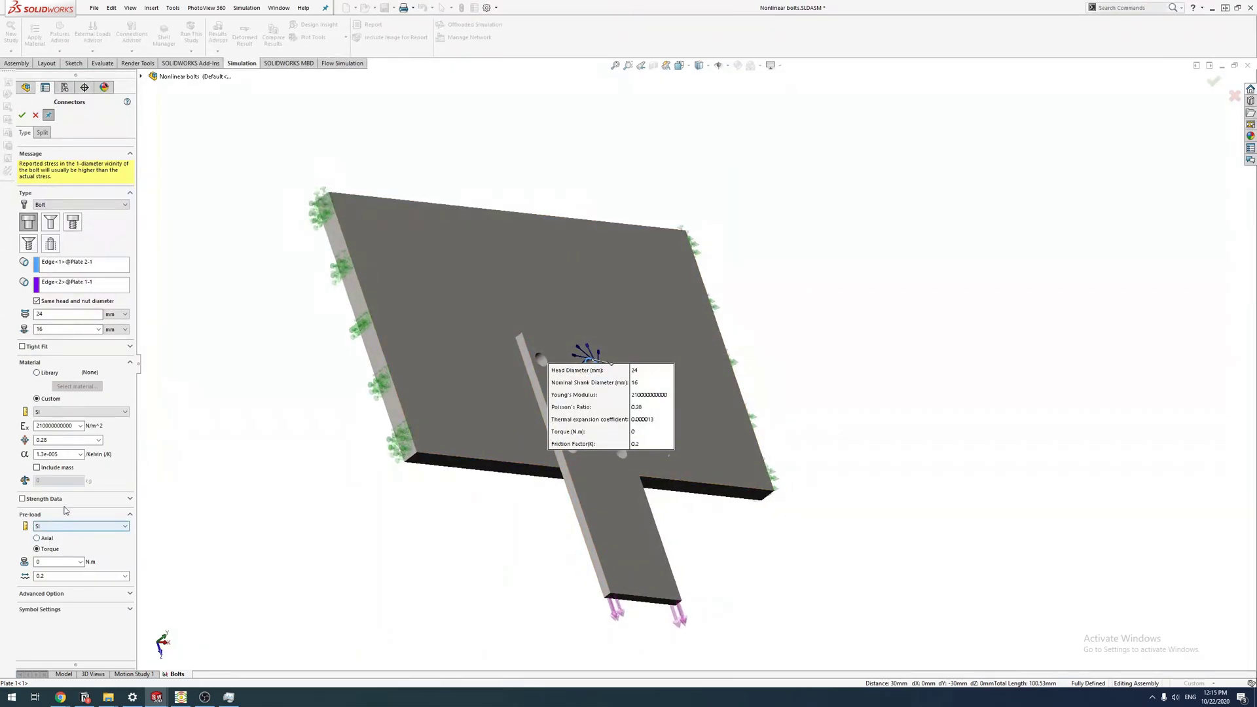
click(22, 499)
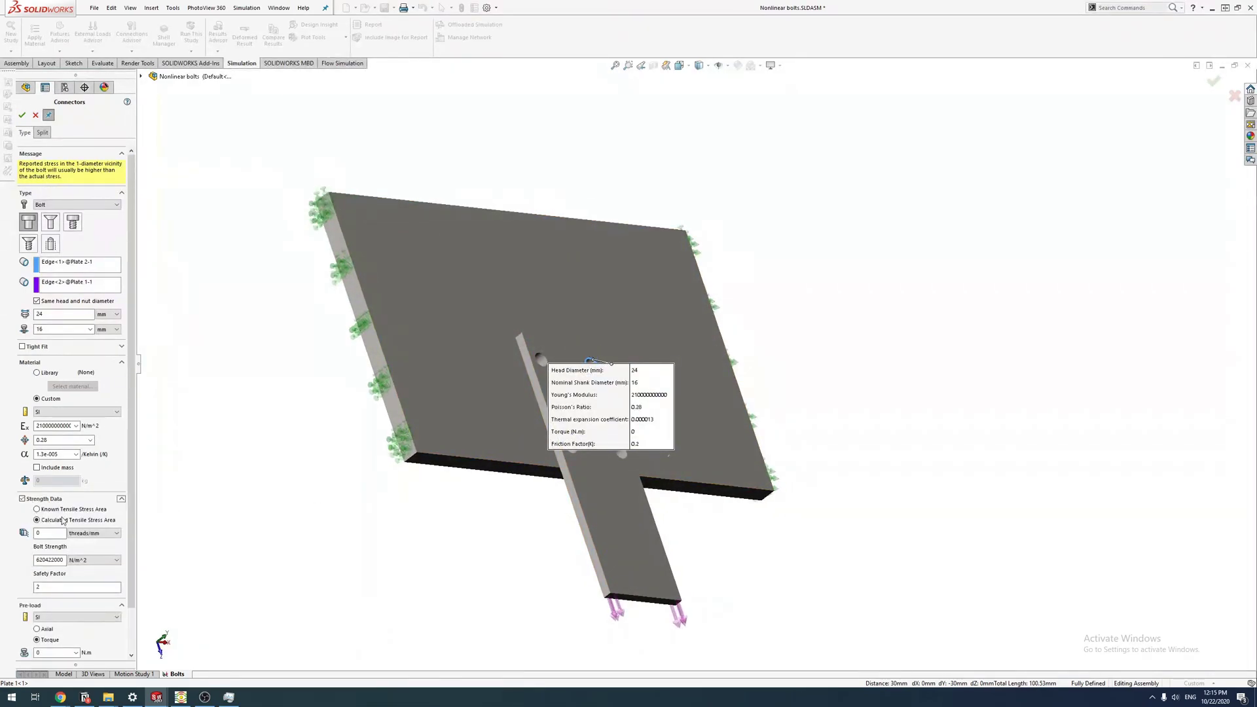
scroll(131, 569, down, 1)
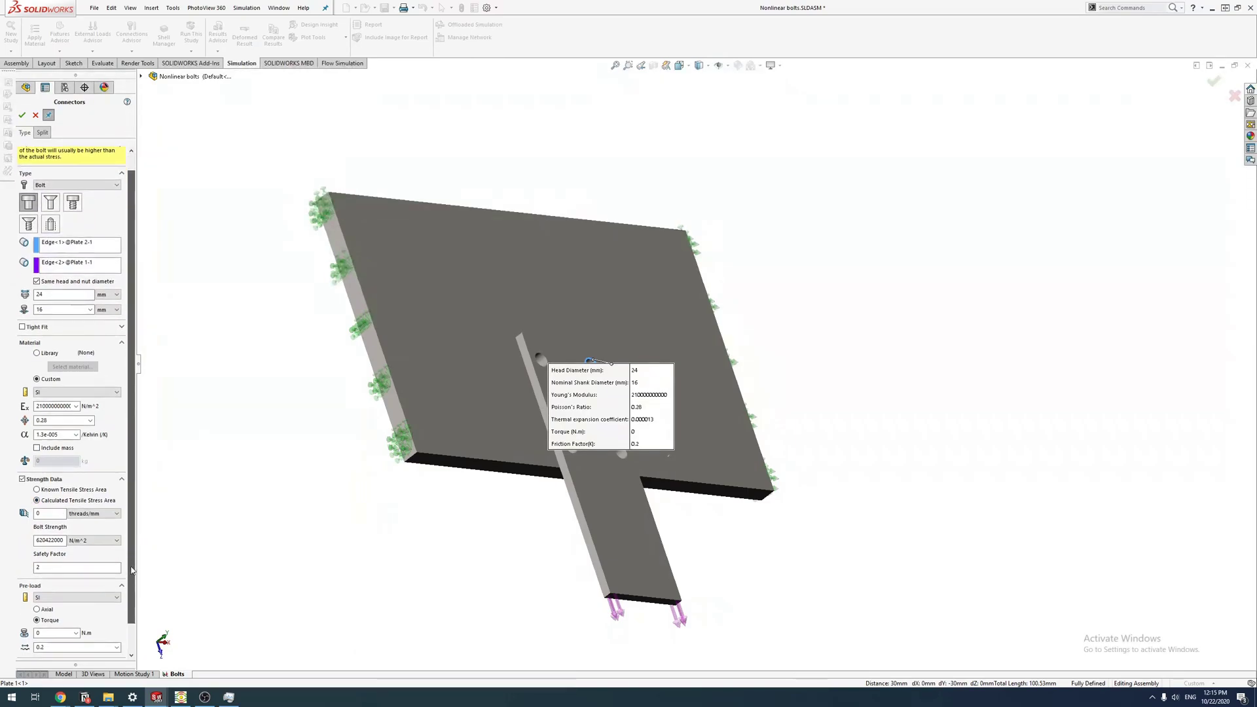
scroll(131, 569, down, 1)
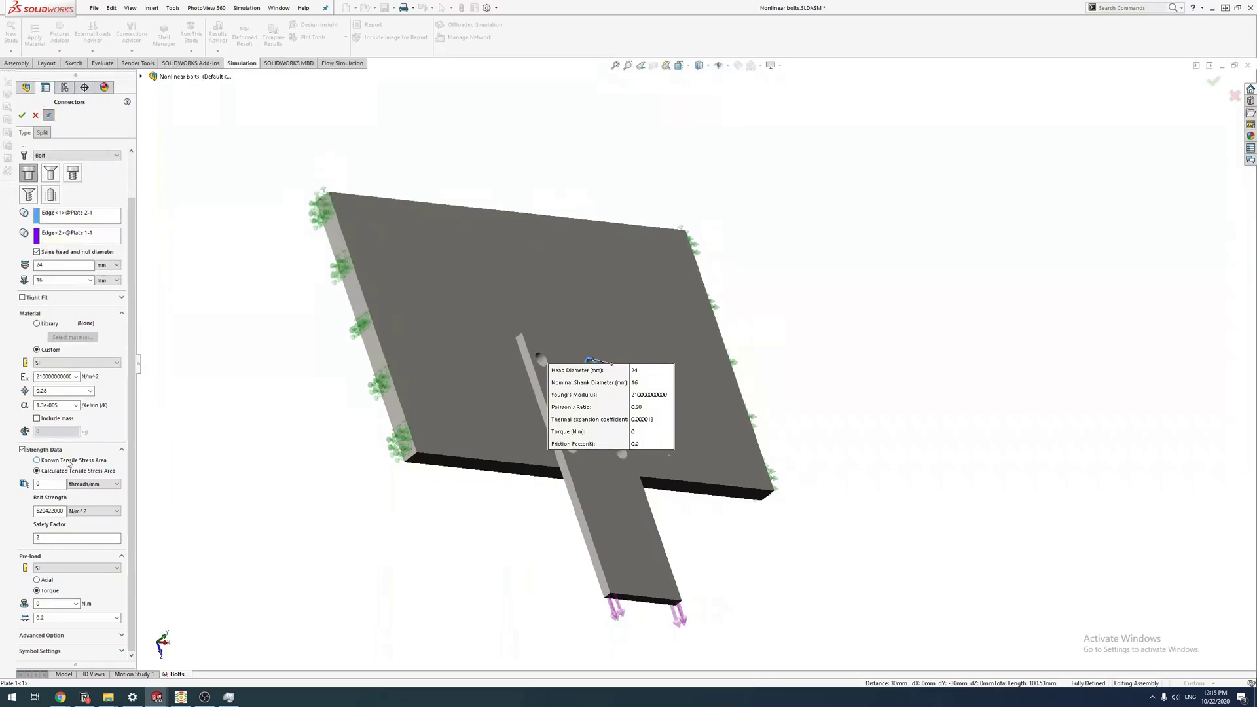
click(69, 460)
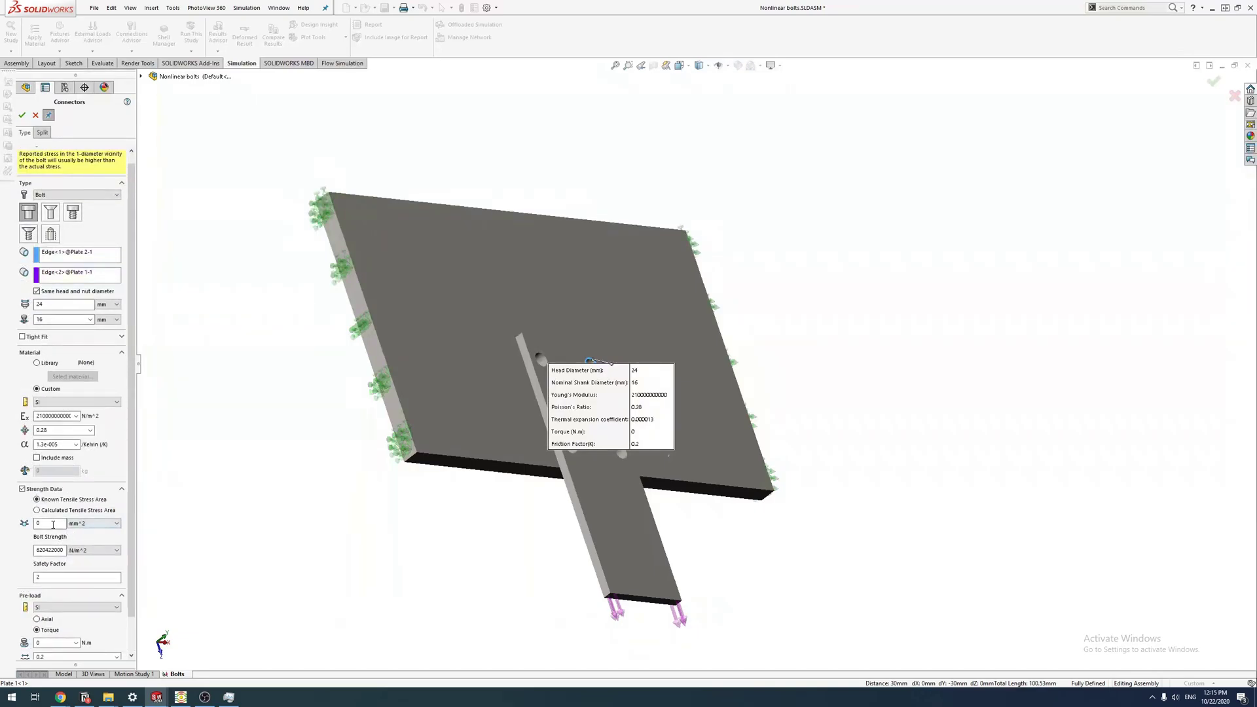
click(37, 512)
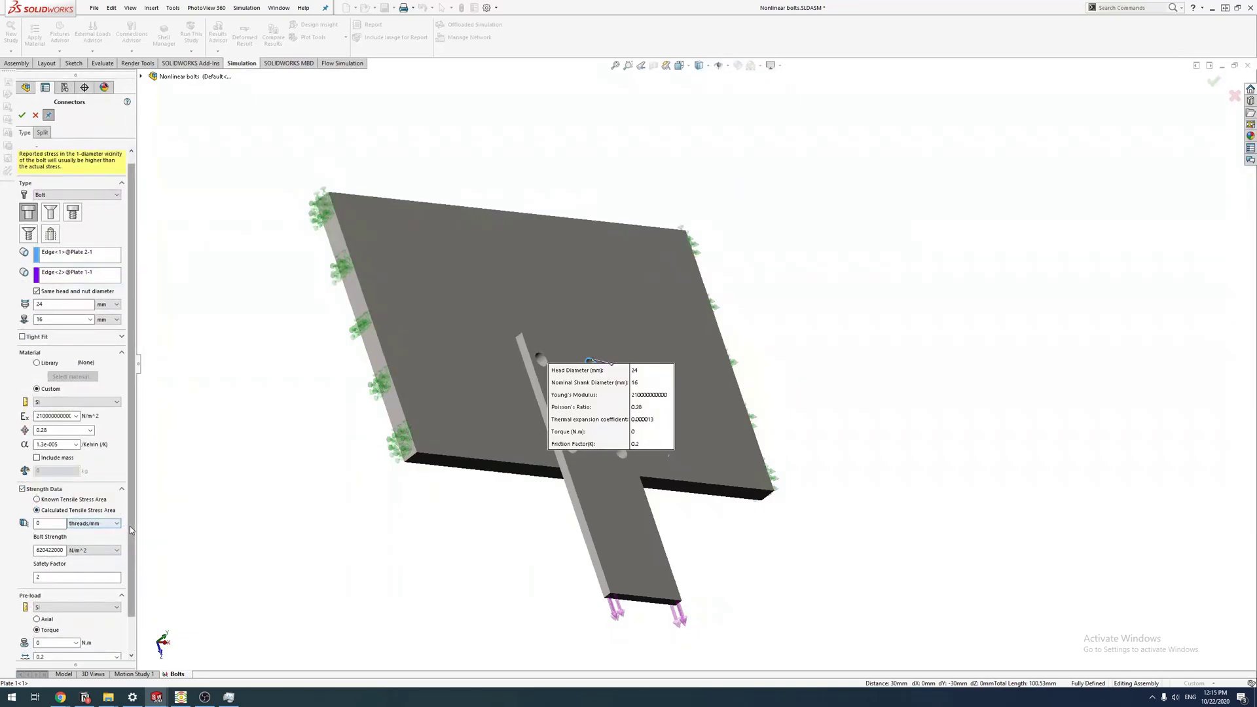
click(22, 489)
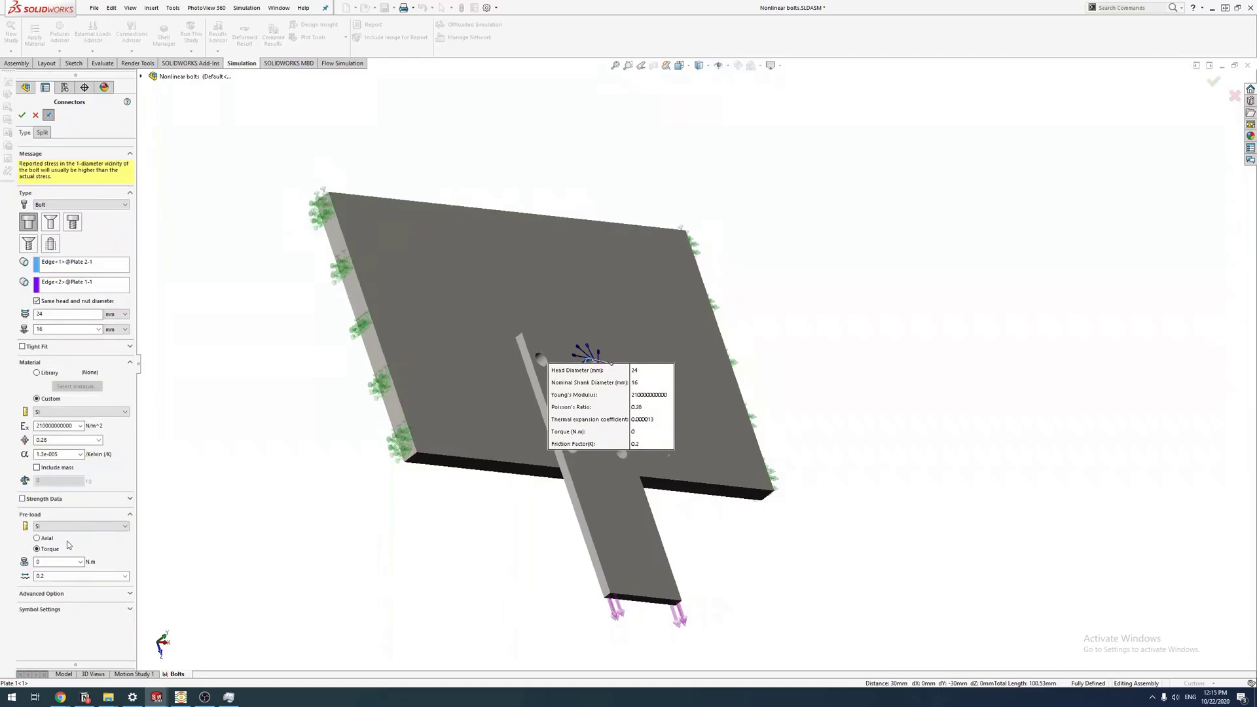
Step: Set an SI torque pre-load of 120 N·m with a 0.2 friction factor
click(73, 529)
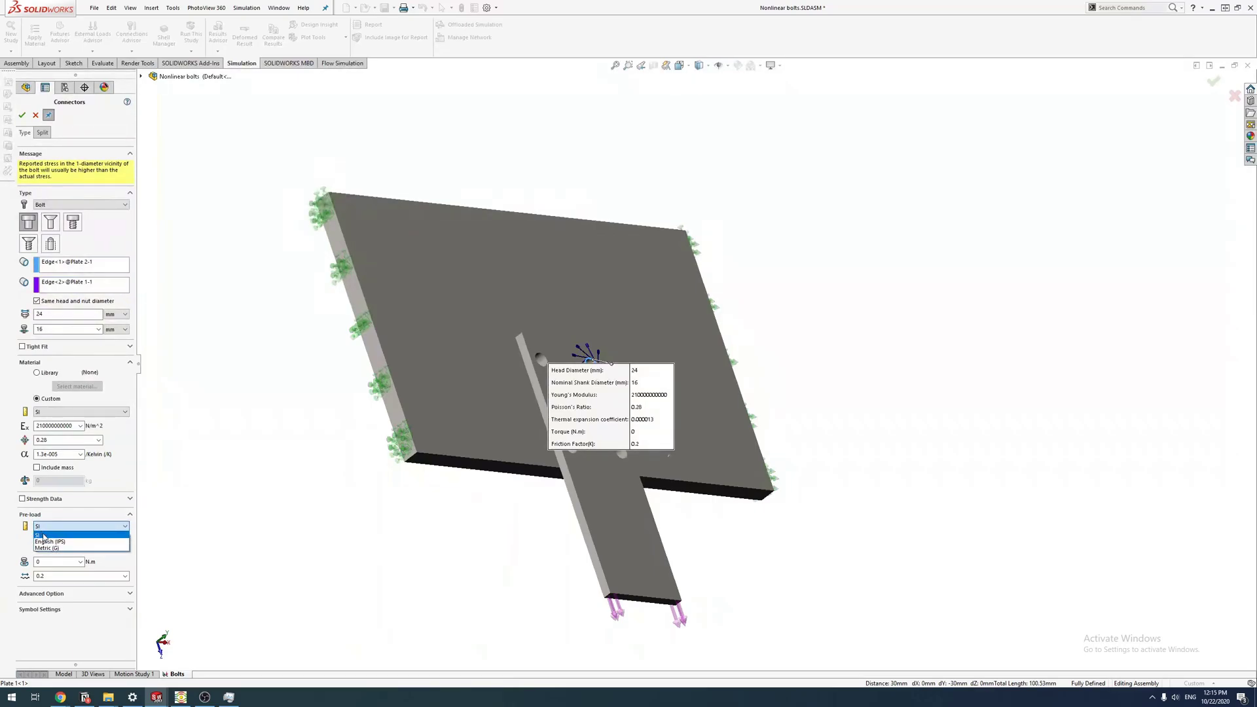
click(43, 536)
click(37, 538)
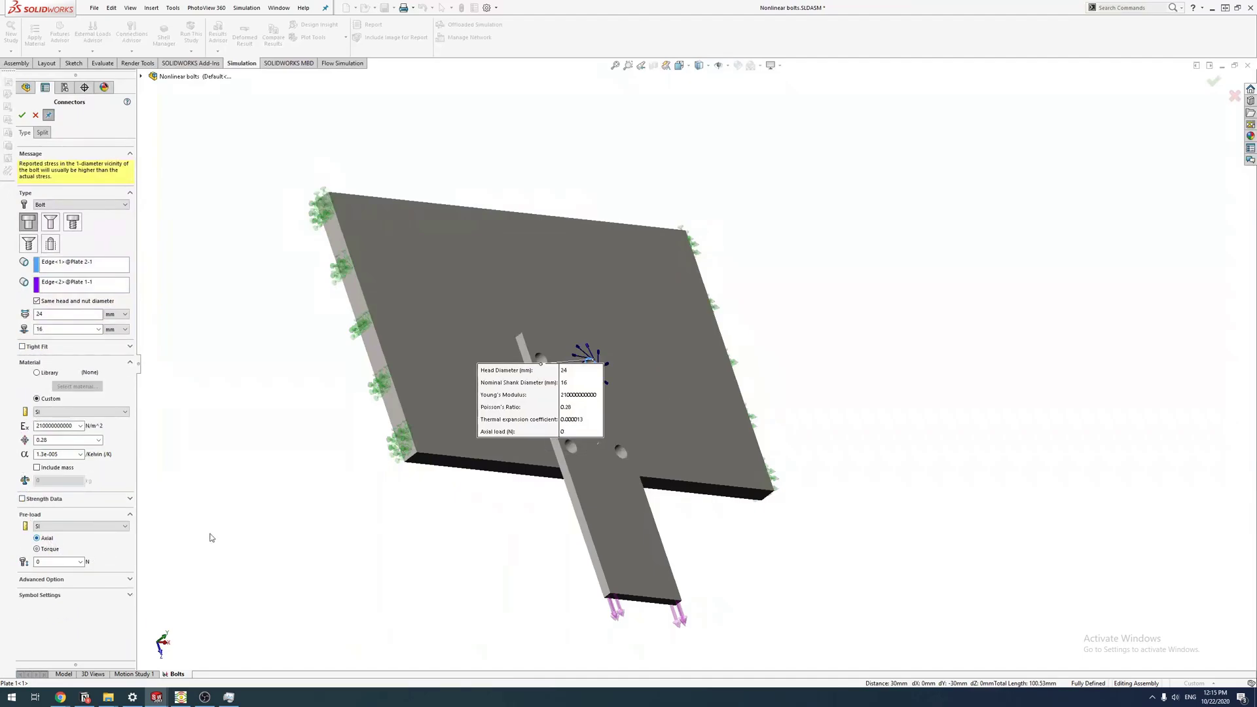
middle_drag(575, 450, 575, 413)
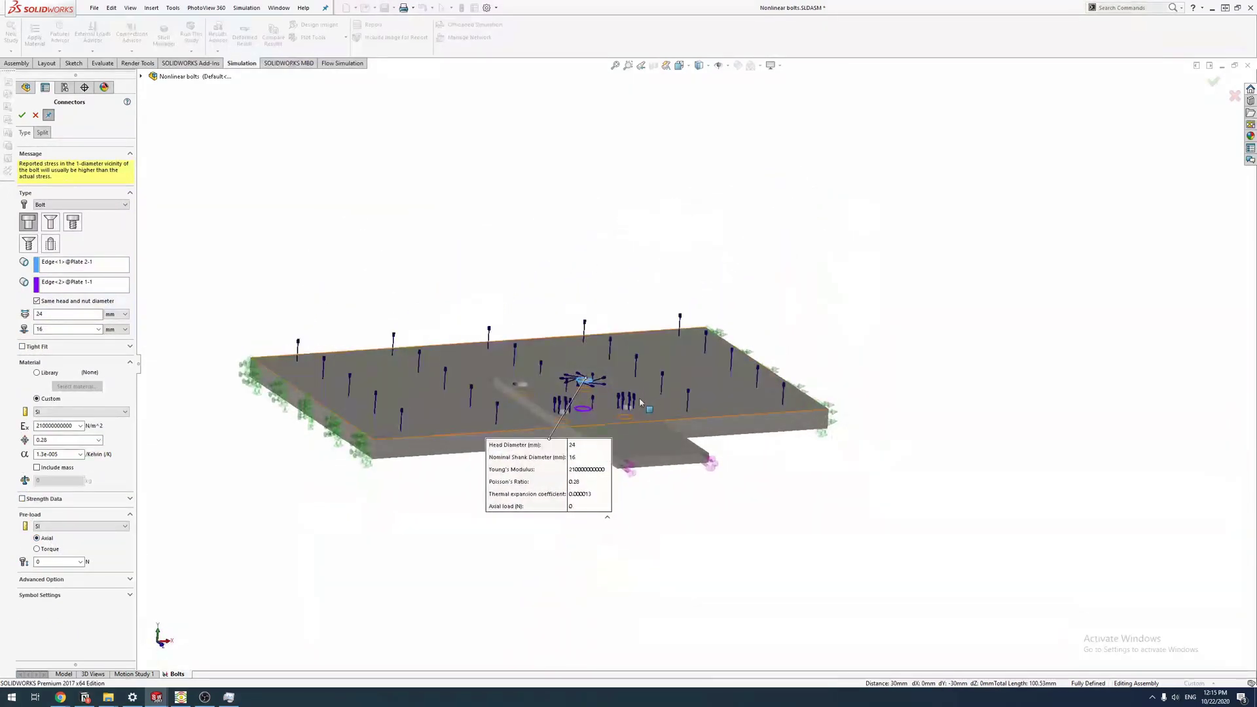
scroll(575, 412, up, 4)
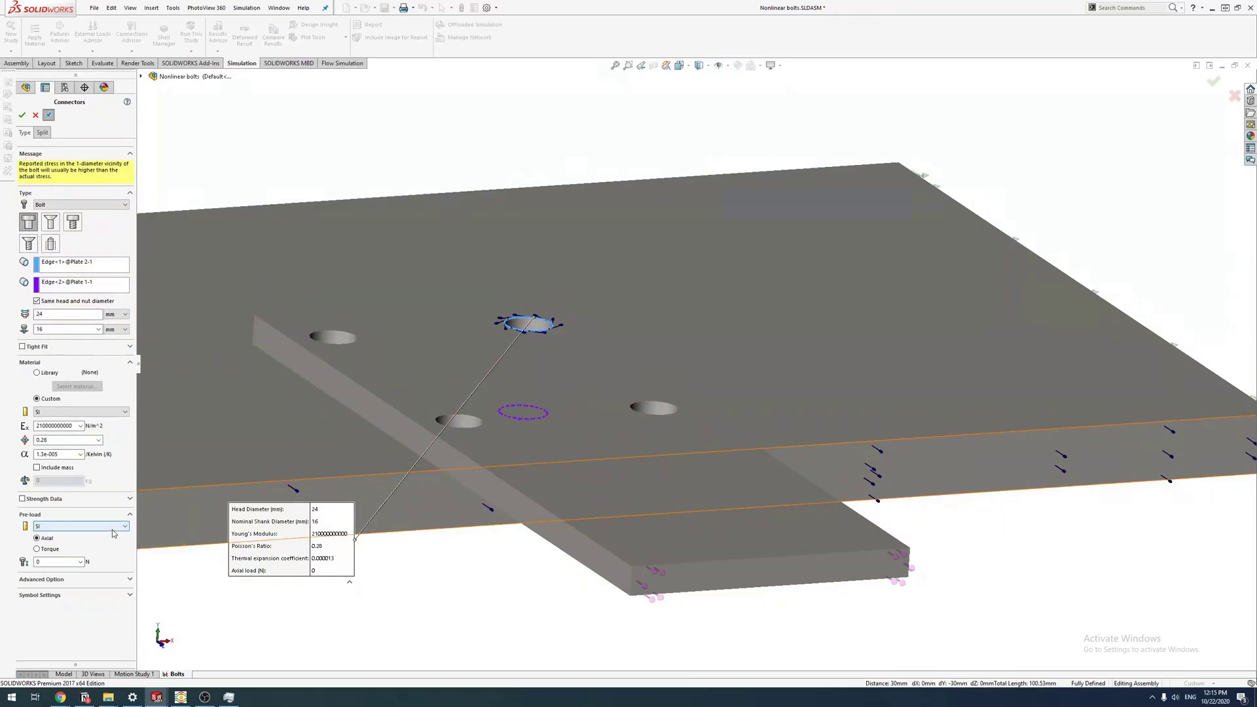
click(37, 549)
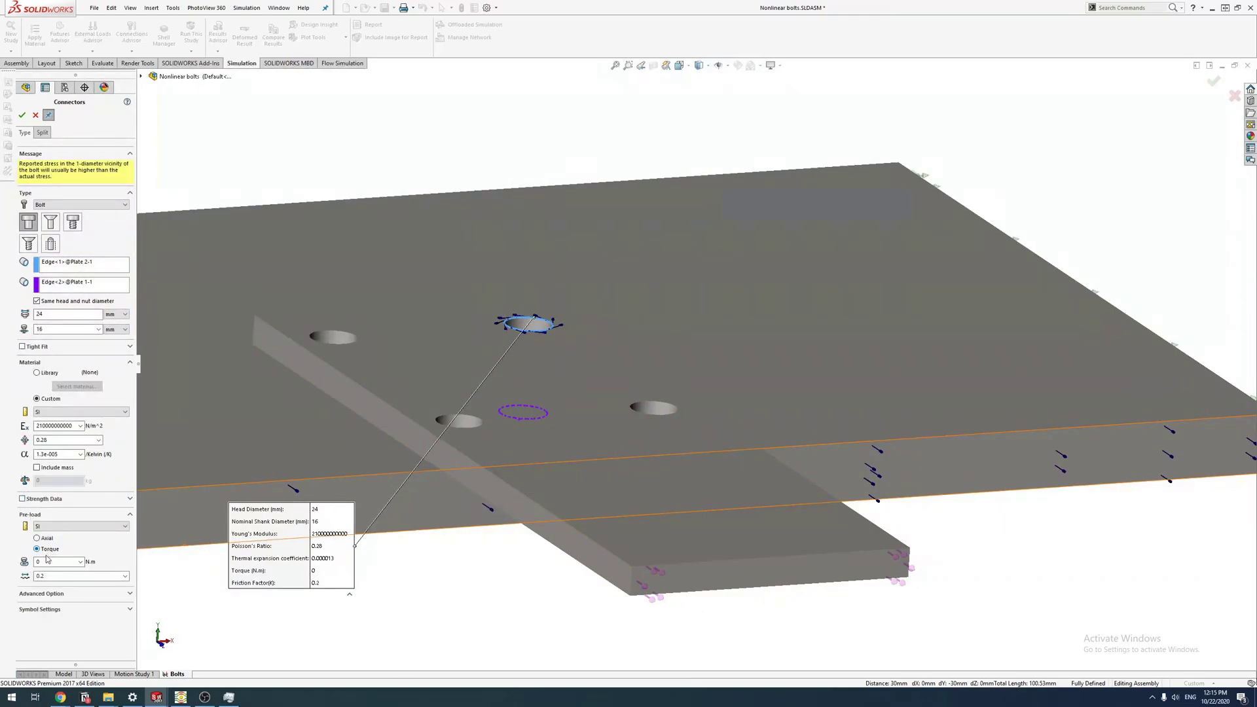
click(46, 561)
click(44, 576)
Step: Edit the first bolt's friction factor, Poisson's ratio and thermal expansion values, then accept it
click(56, 594)
scroll(55, 593, down, 2)
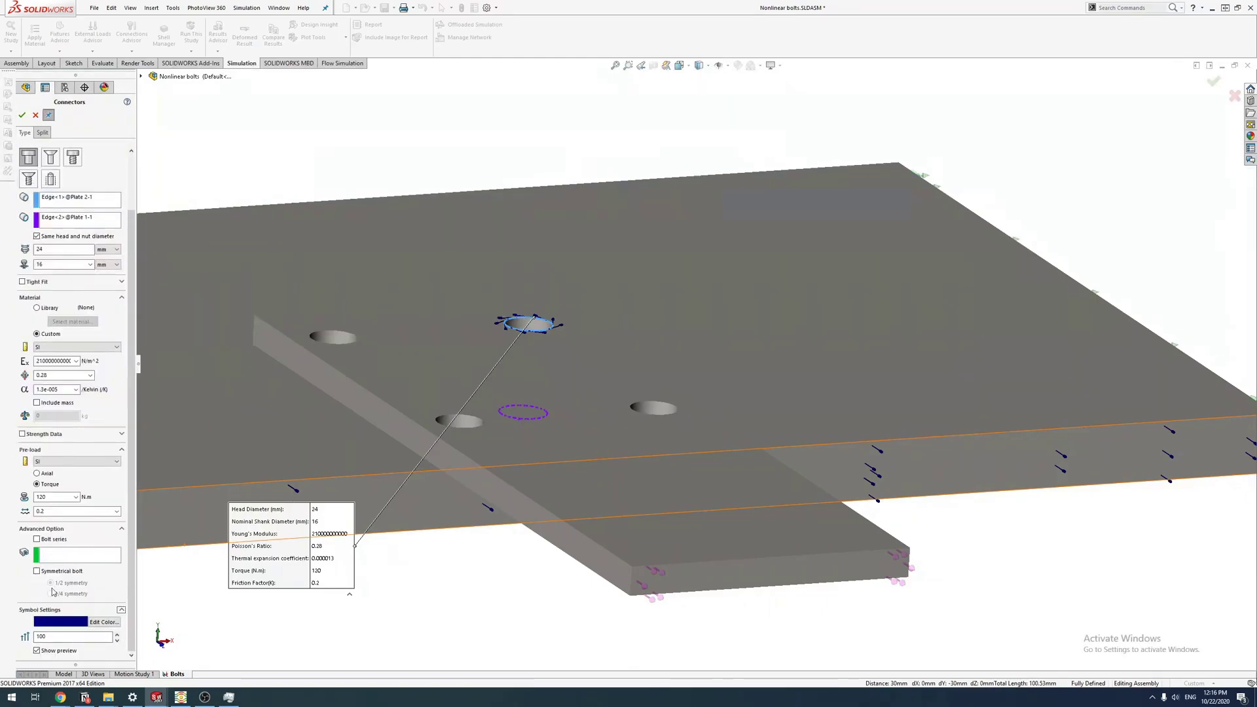
scroll(42, 611, up, 2)
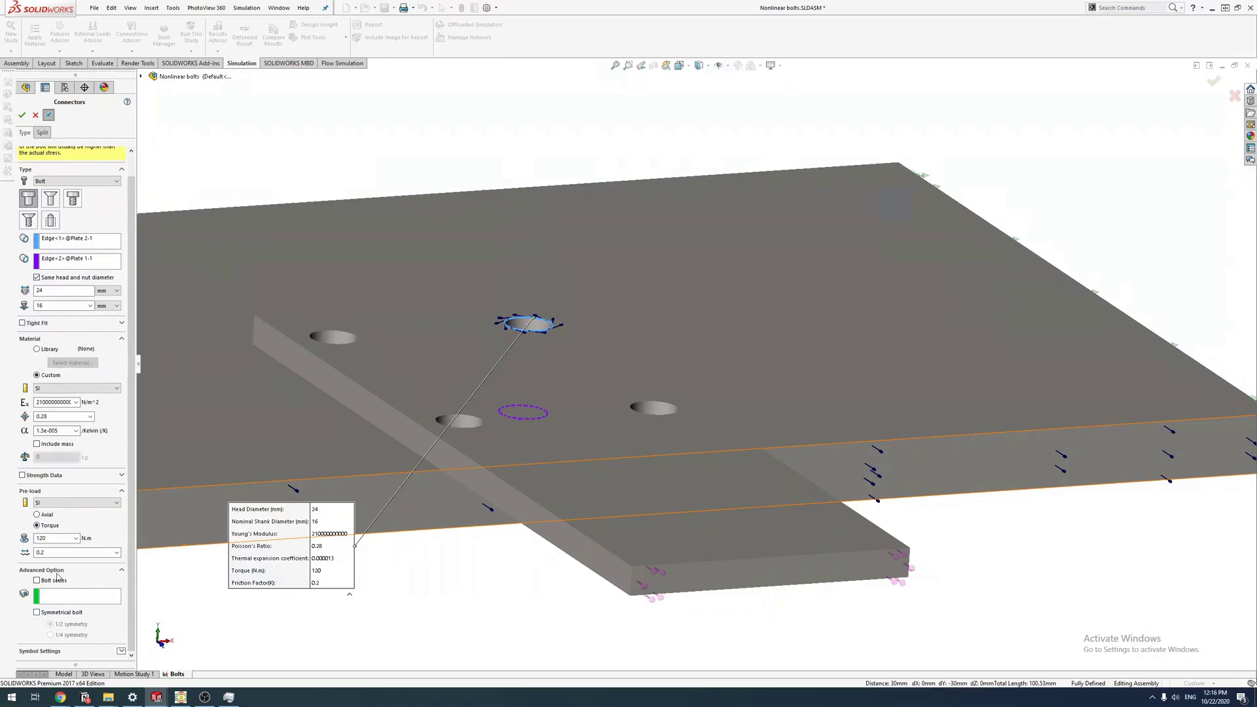
double_click(41, 552)
text(0.18)
mouse_move(687, 393)
middle_down()
mouse_move(590, 295)
mouse_move(688, 344)
middle_up()
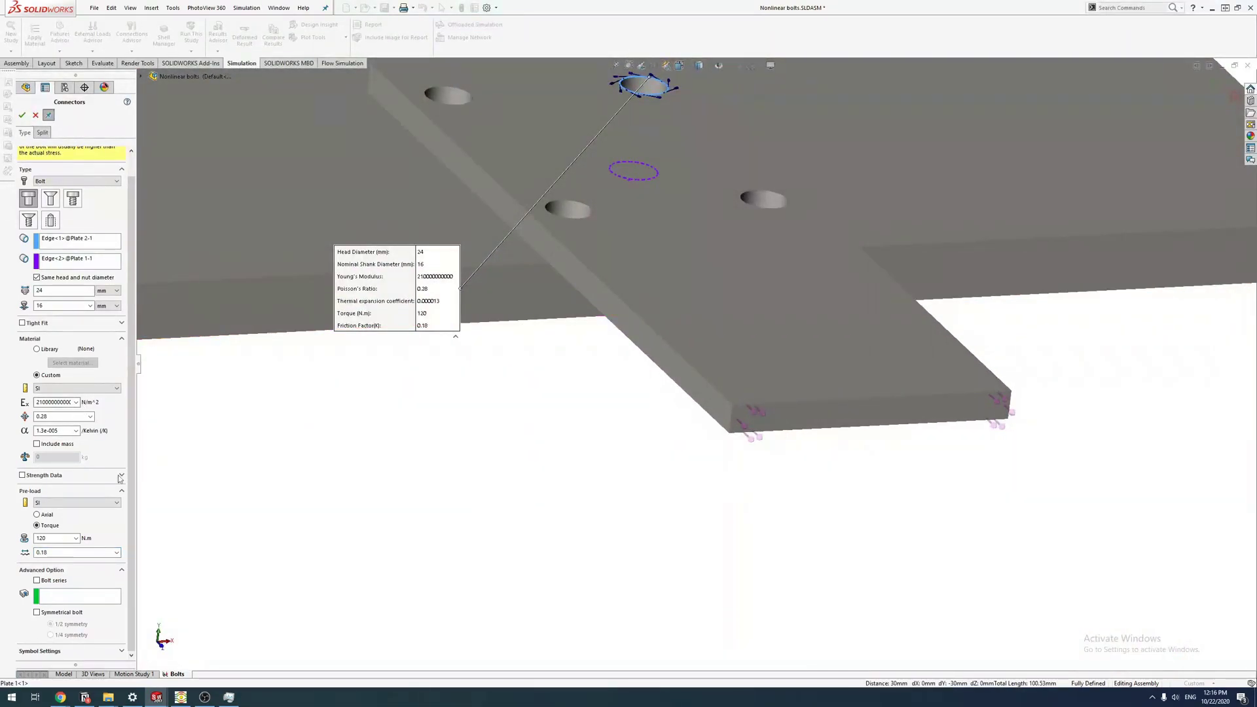
double_click(42, 417)
text(0.3)
double_click(49, 430)
text(0.0003)
click(22, 115)
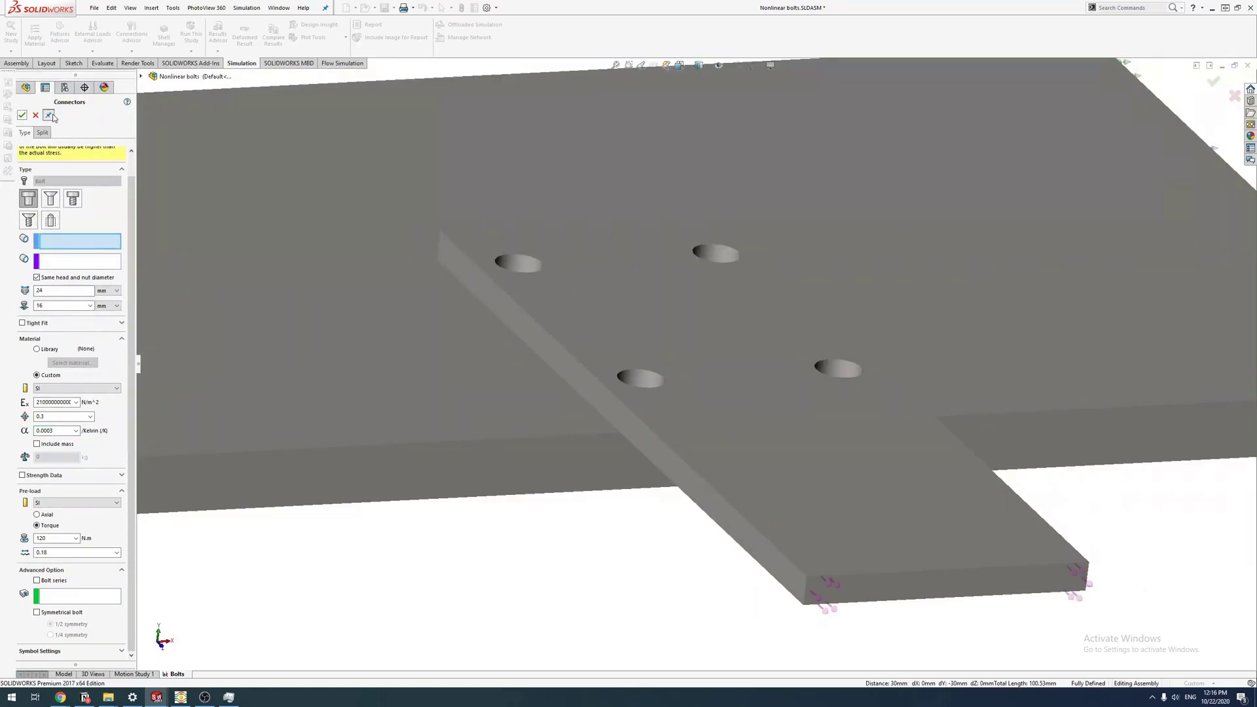
Step: Add a second bolt between a top hole edge and its matching underside hole edge
click(50, 115)
click(519, 260)
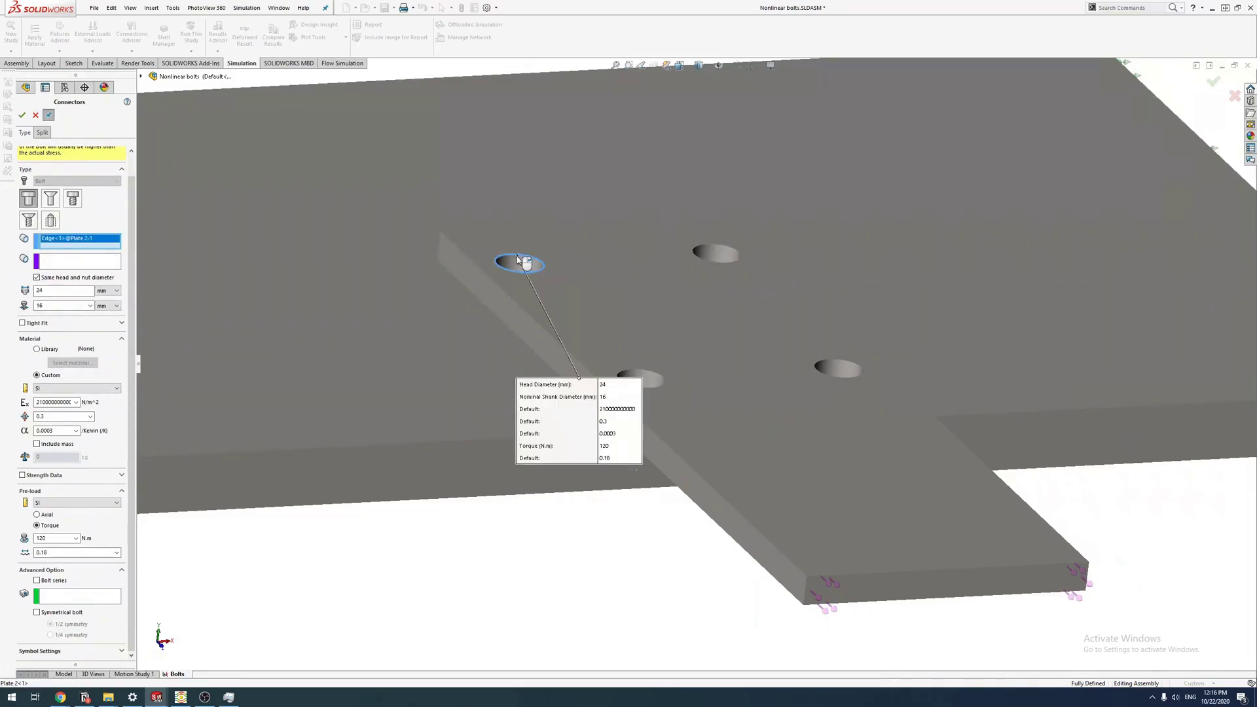
middle_drag(502, 260, 487, 374)
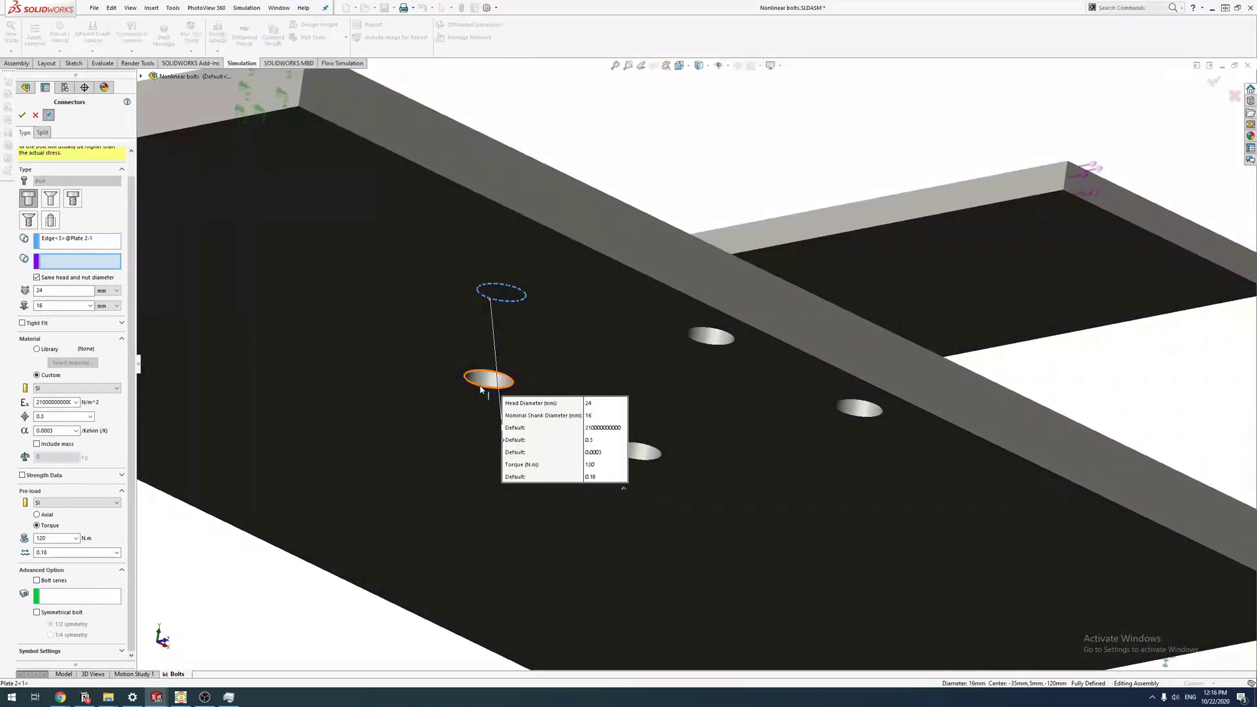
click(487, 374)
key(Return)
middle_drag(508, 243, 530, 237)
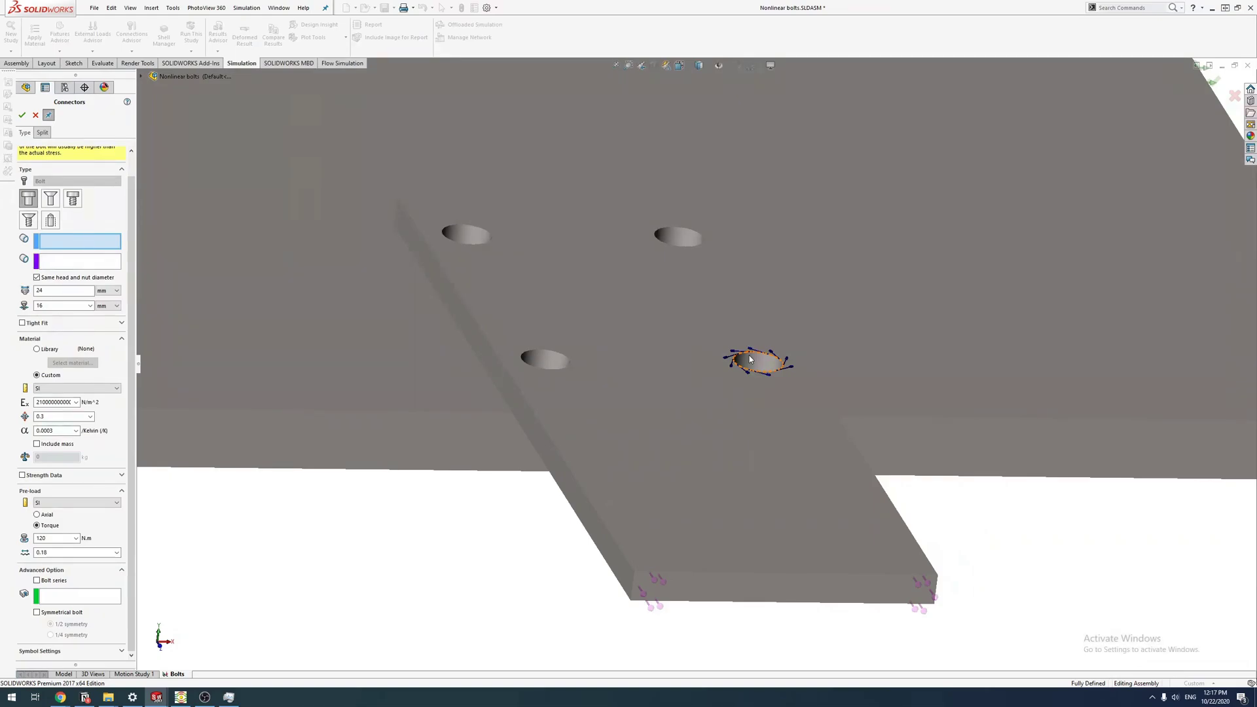
Step: Add a third bolt joining another top hole edge to its underside hole edge
click(754, 358)
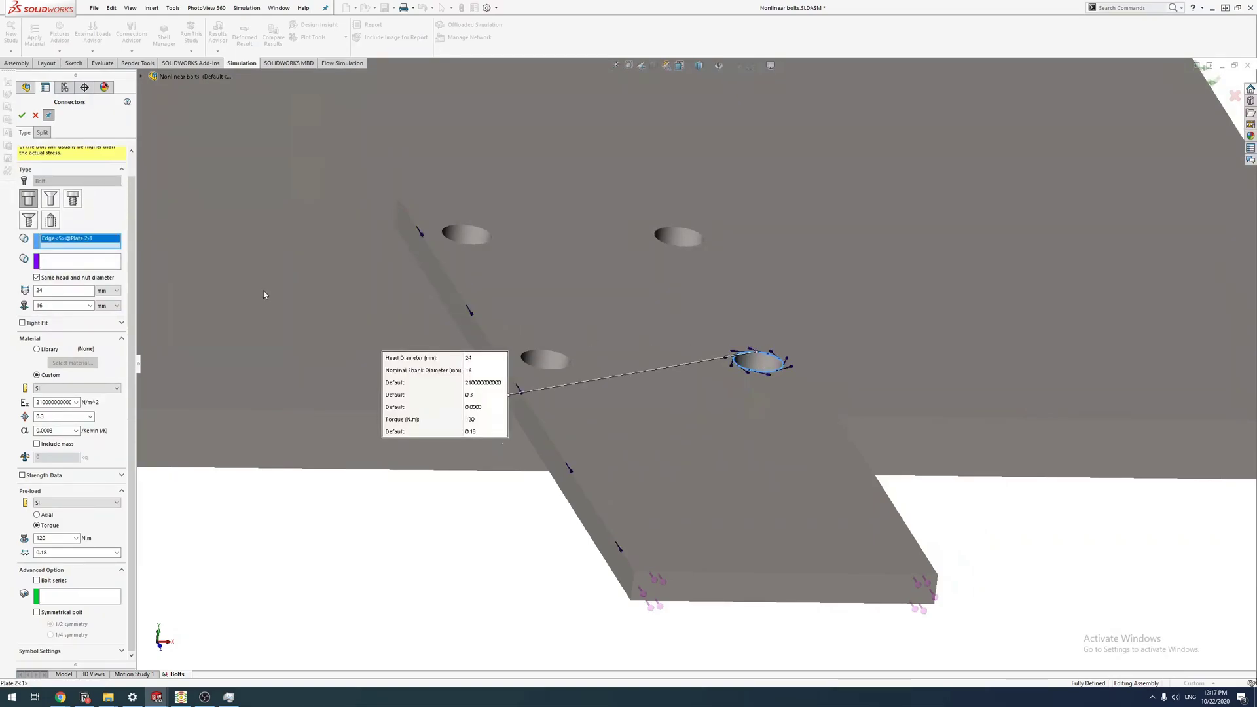
click(78, 260)
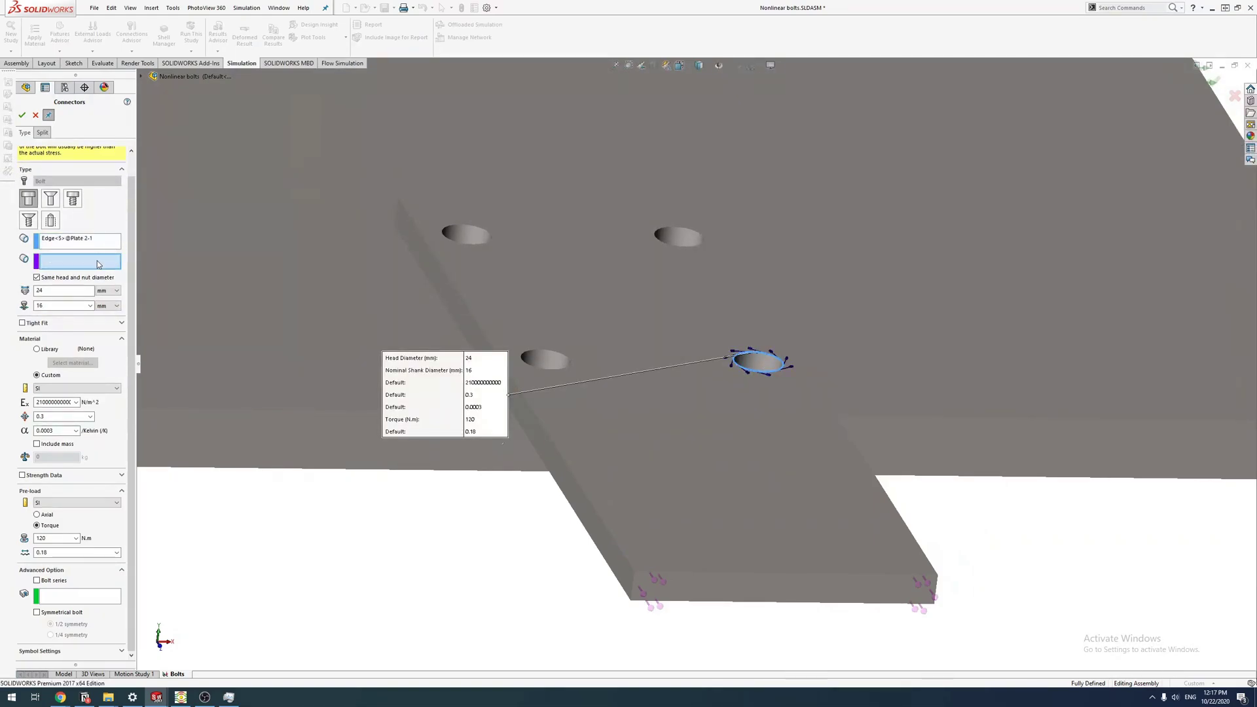
middle_drag(629, 354, 687, 295)
click(768, 402)
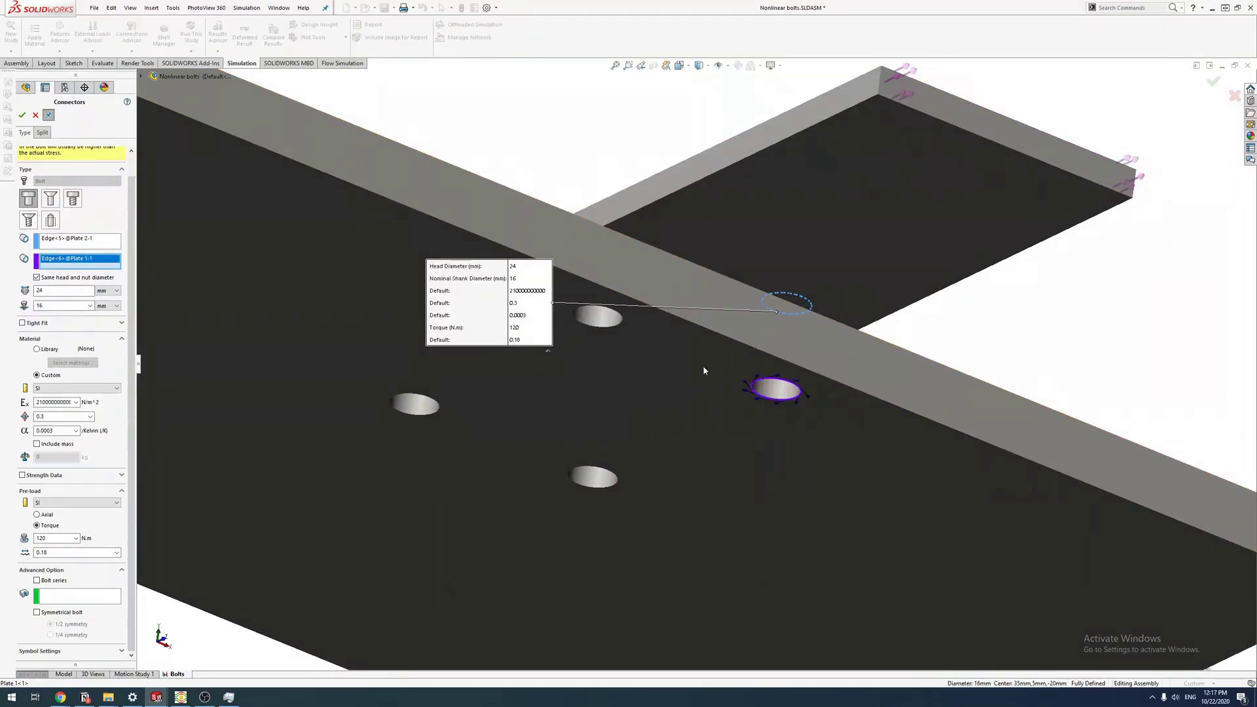
middle_drag(688, 373, 667, 660)
scroll(688, 374, up, 3)
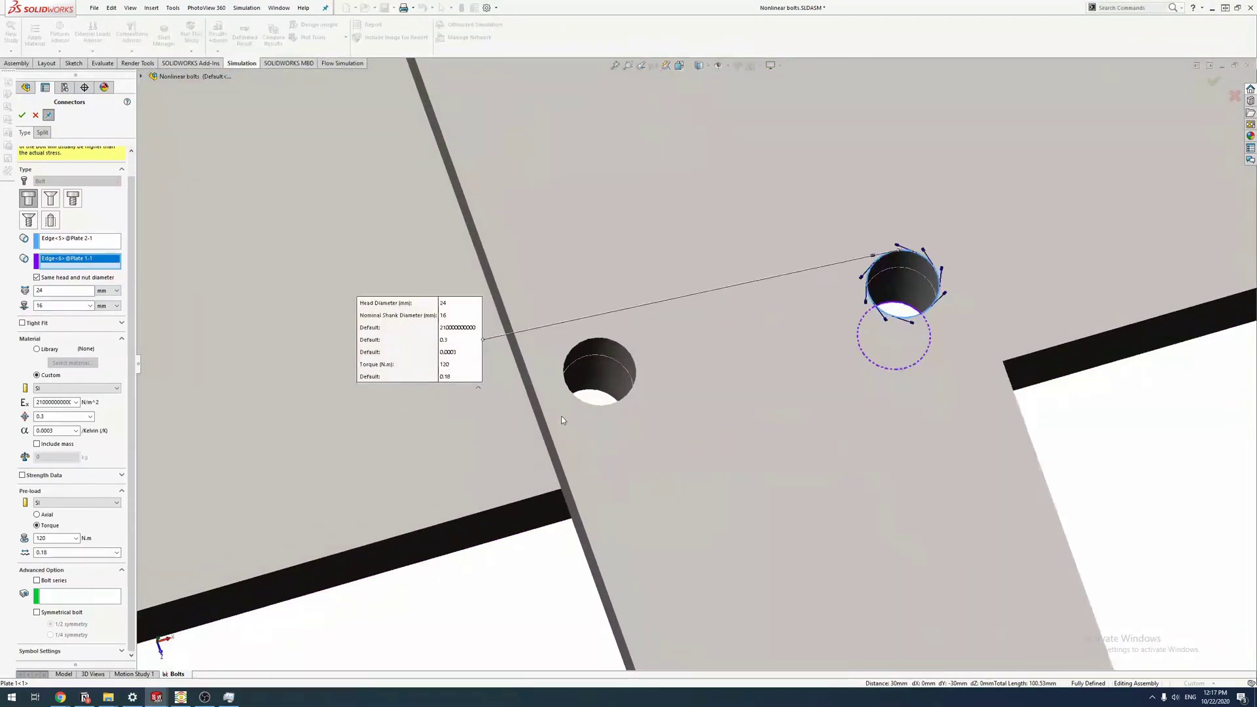
click(23, 115)
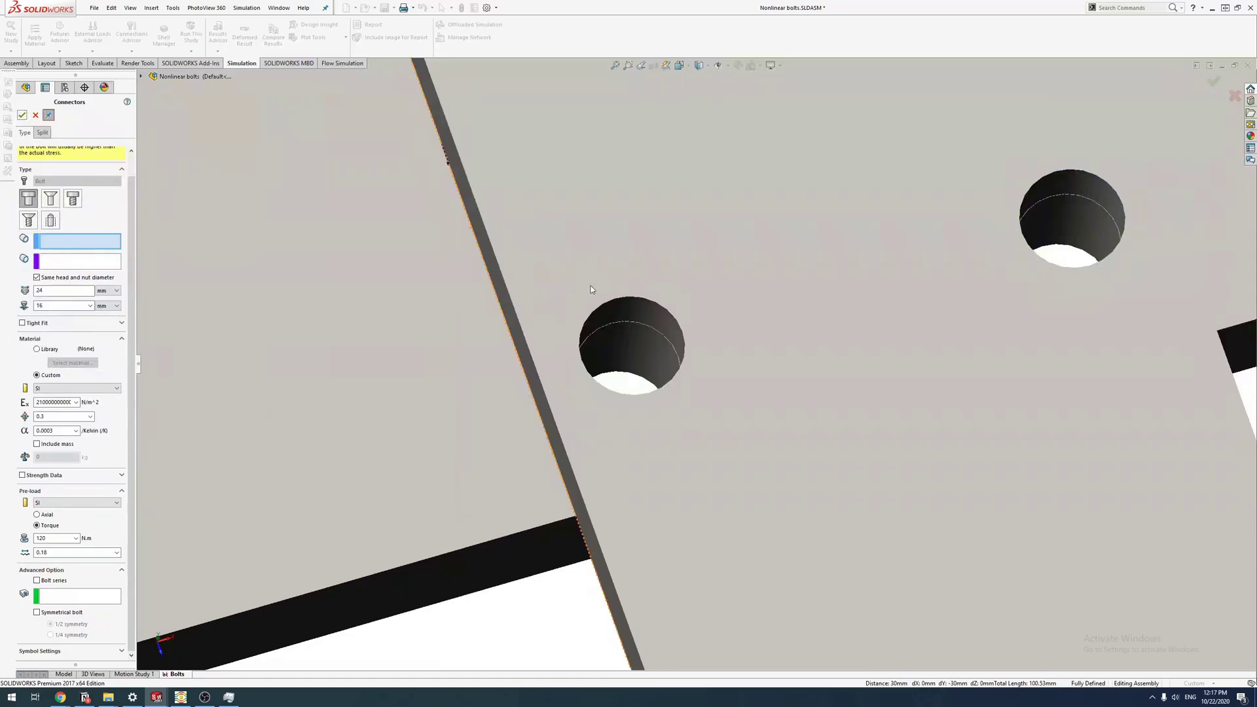
Step: Add the last bolt from Plate 2 to Plate 1, finish the connectors and dismiss the warning
click(621, 301)
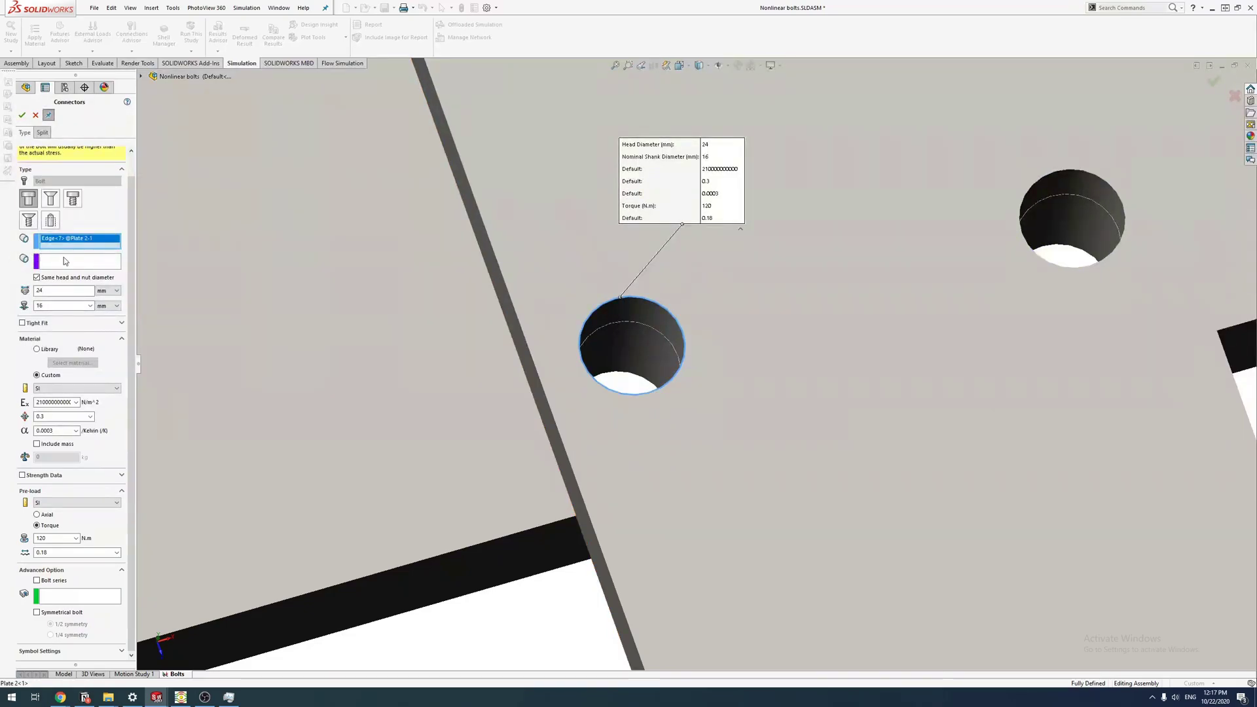
click(65, 260)
click(614, 386)
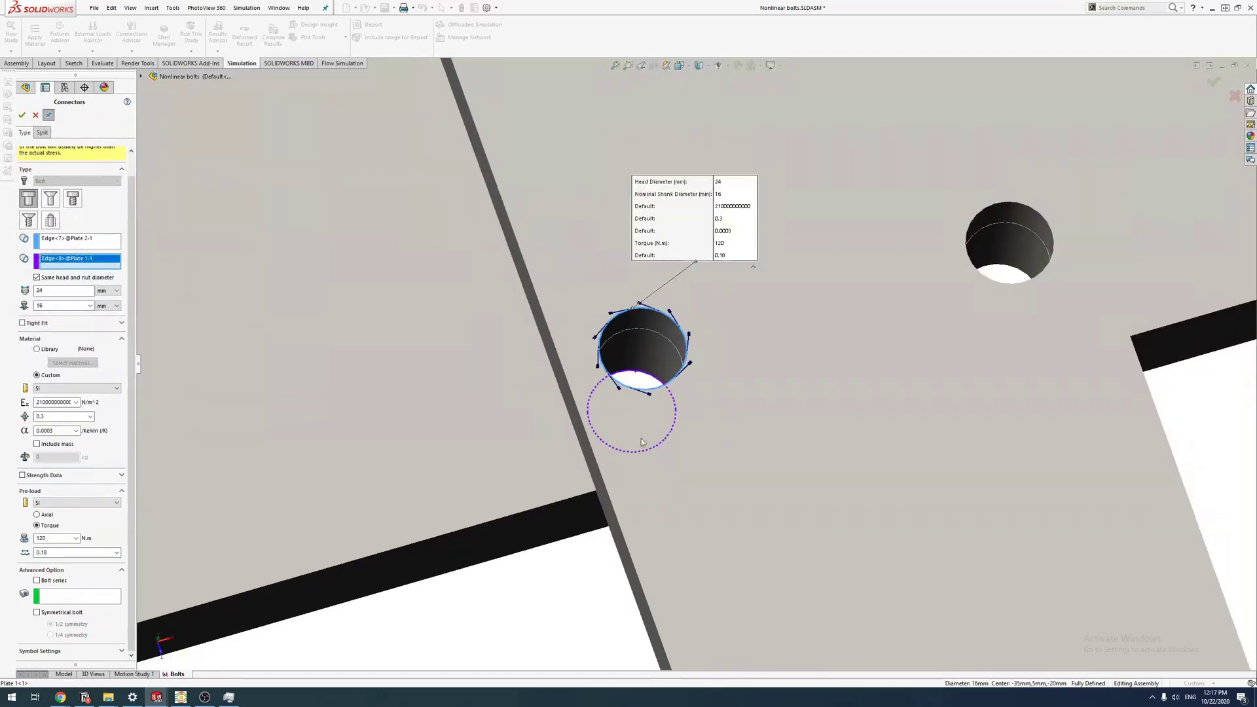
scroll(643, 442, down, 3)
click(23, 115)
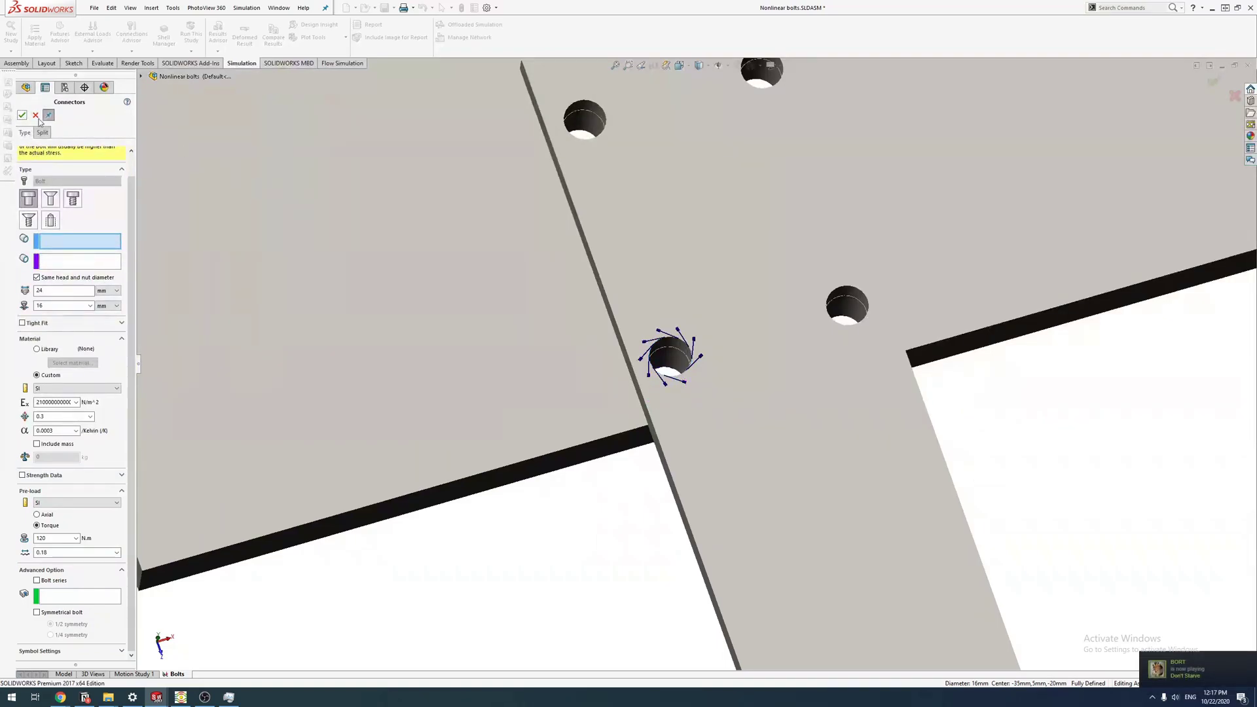
click(23, 116)
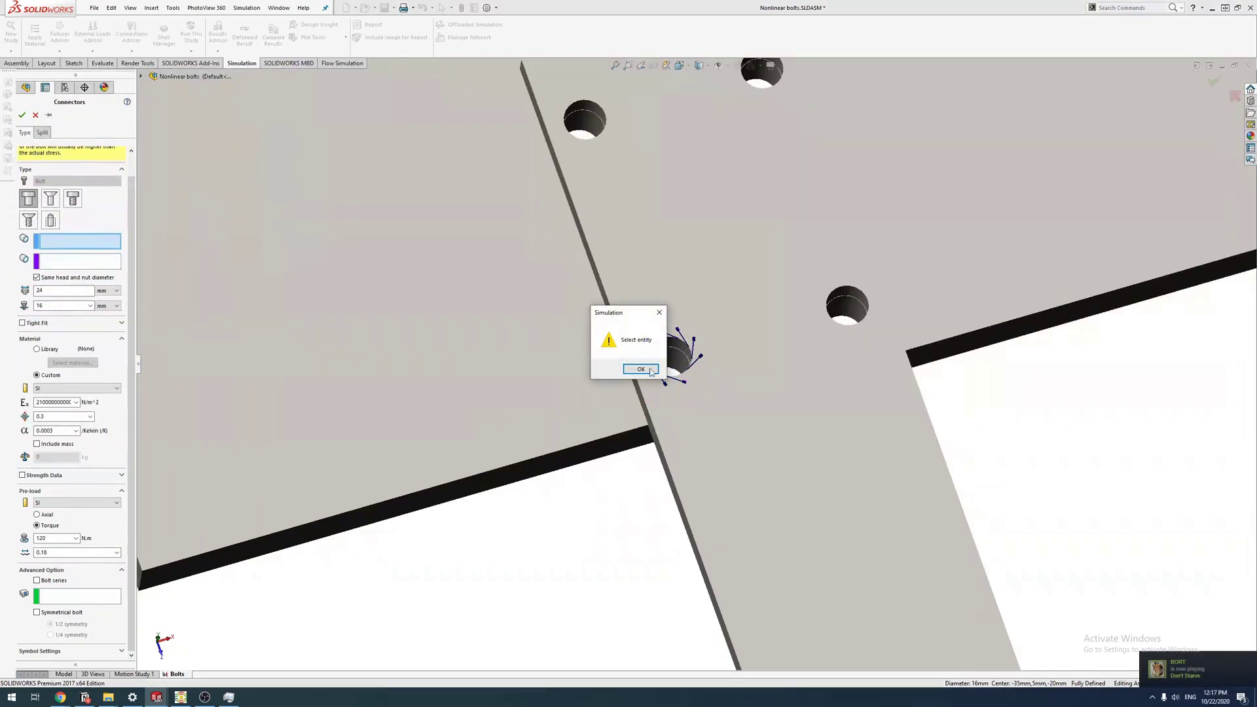
click(640, 370)
Step: Review the four counterbore-with-nut bolts in Bolt Group-1 from an isometric view
key(Escape)
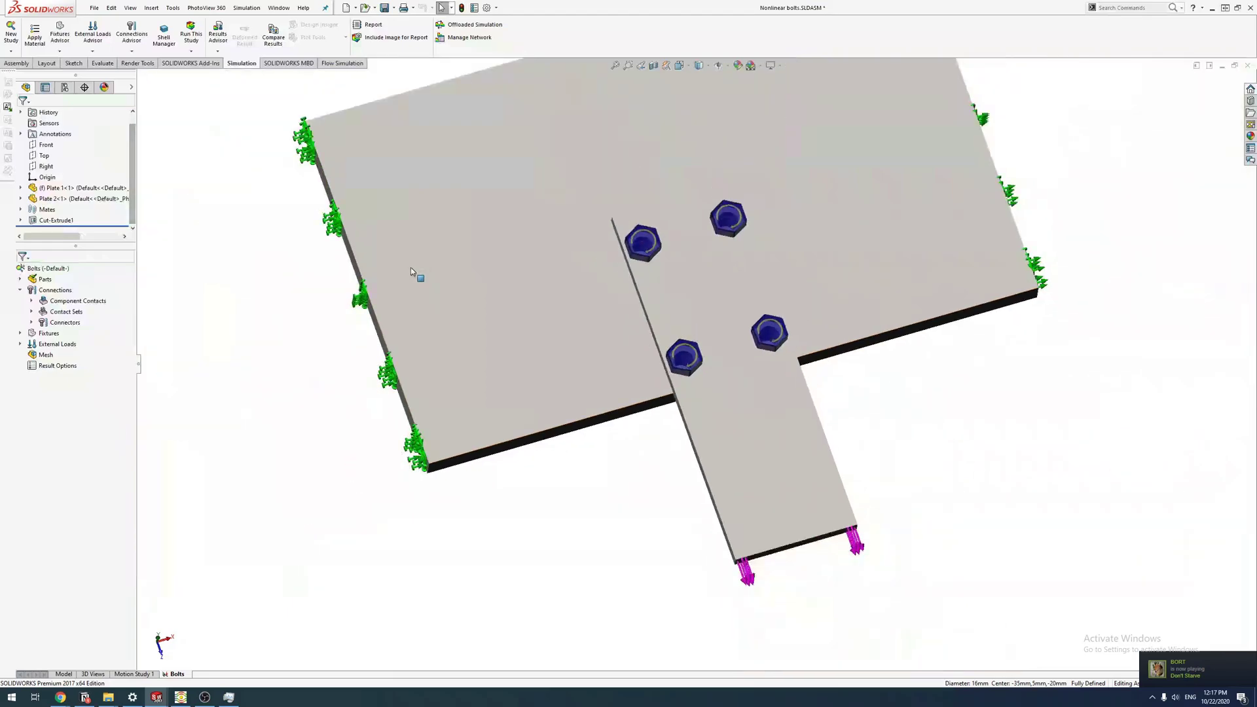
key(ctrl+7)
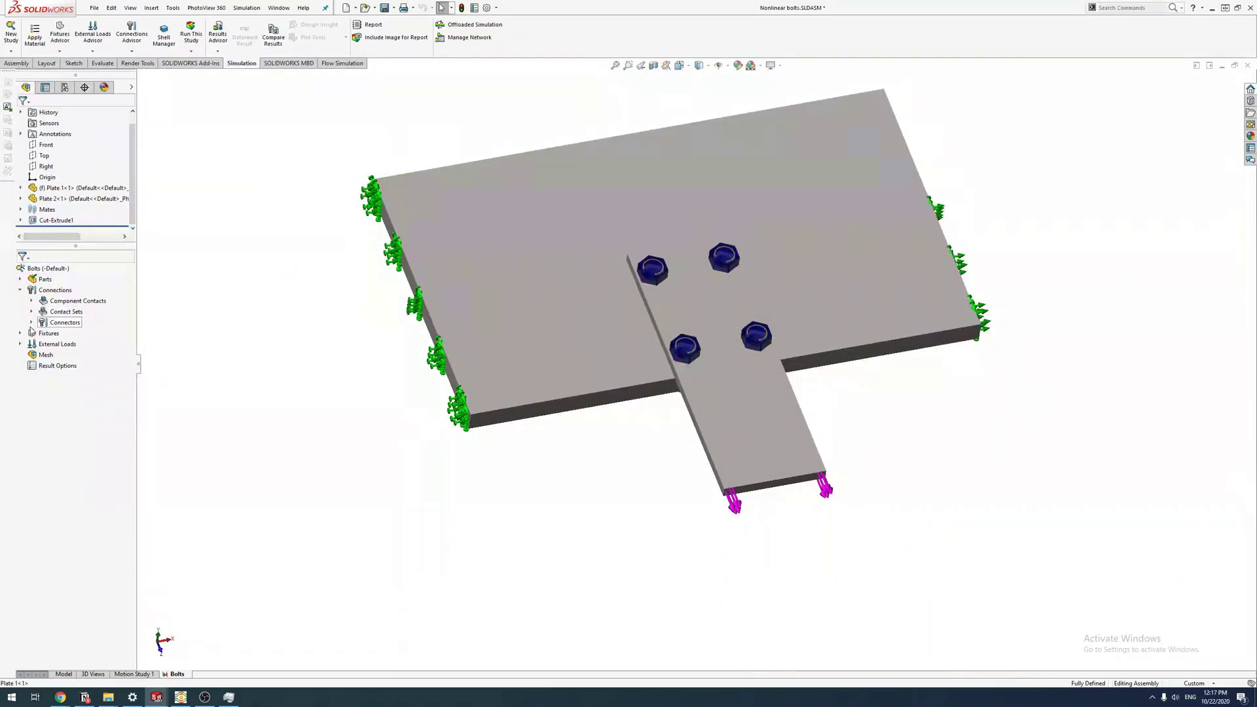
click(32, 323)
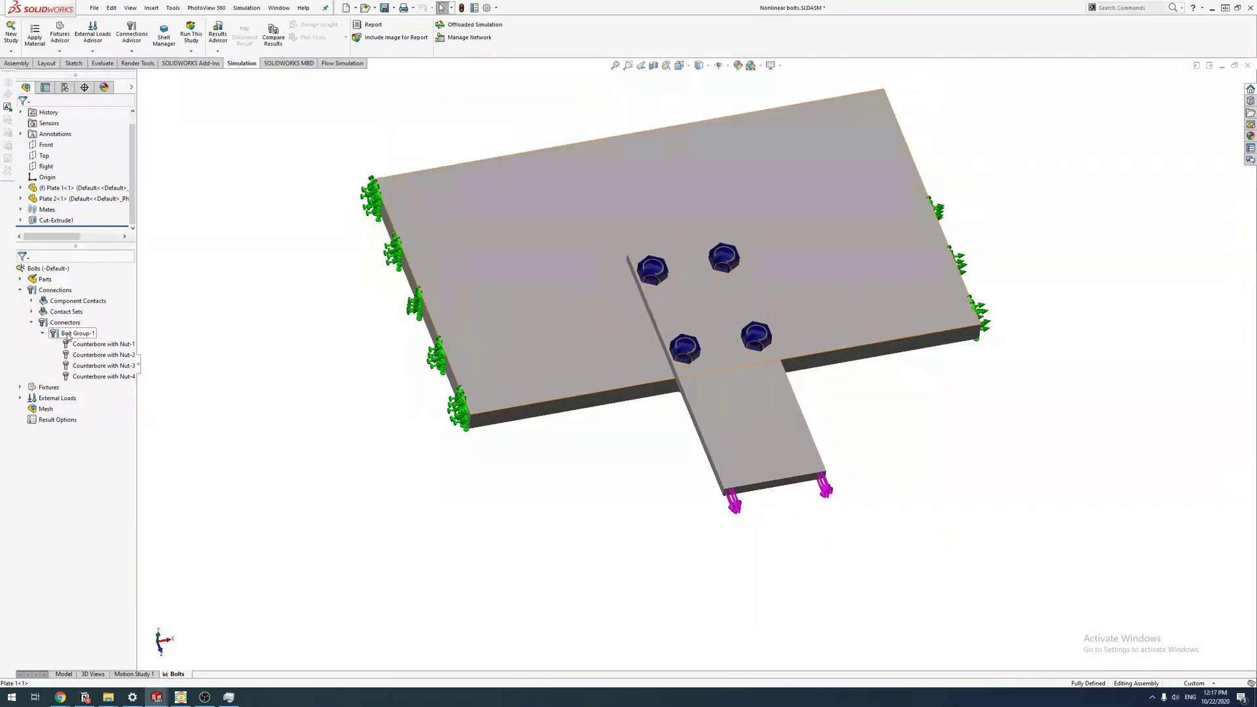
middle_drag(514, 521, 524, 508)
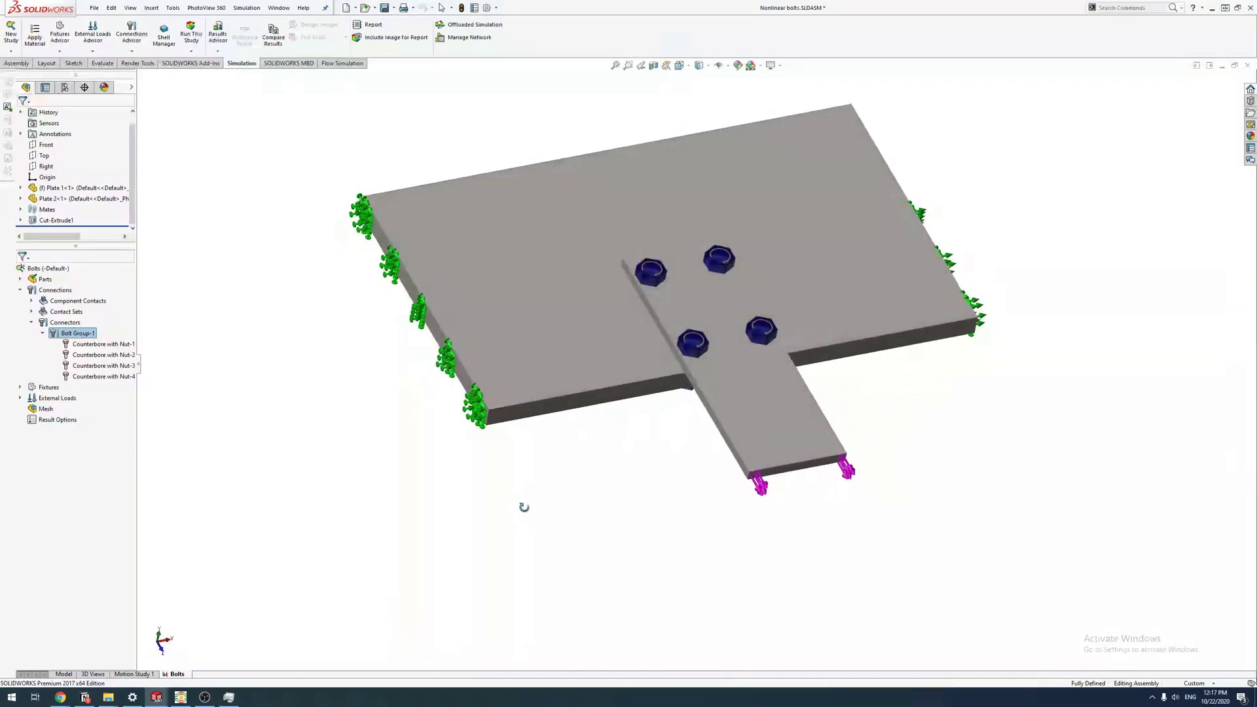
scroll(746, 334, down, 4)
scroll(746, 394, down, 4)
mouse_move(746, 393)
middle_down()
mouse_move(546, 254)
mouse_move(527, 375)
mouse_move(465, 543)
middle_up()
click(161, 390)
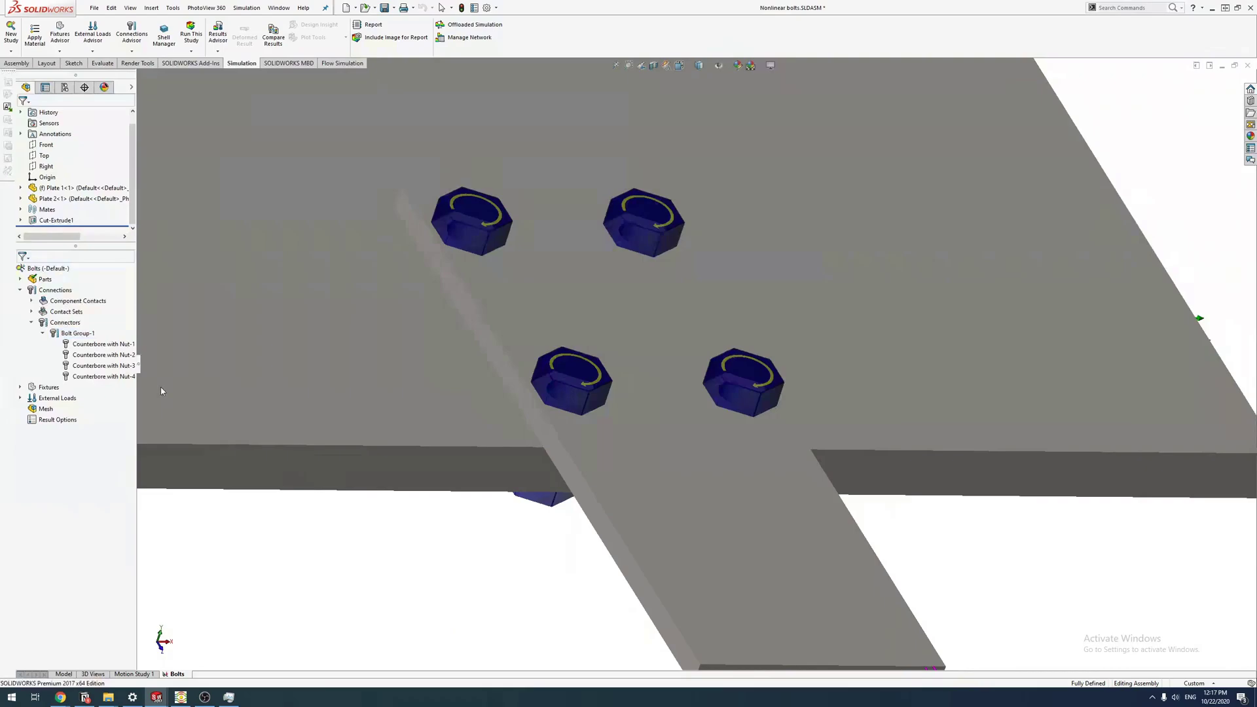
Step: Review Contact Set-1, Fixed-1 and the -5000 N Force-1 in the study tree
click(66, 312)
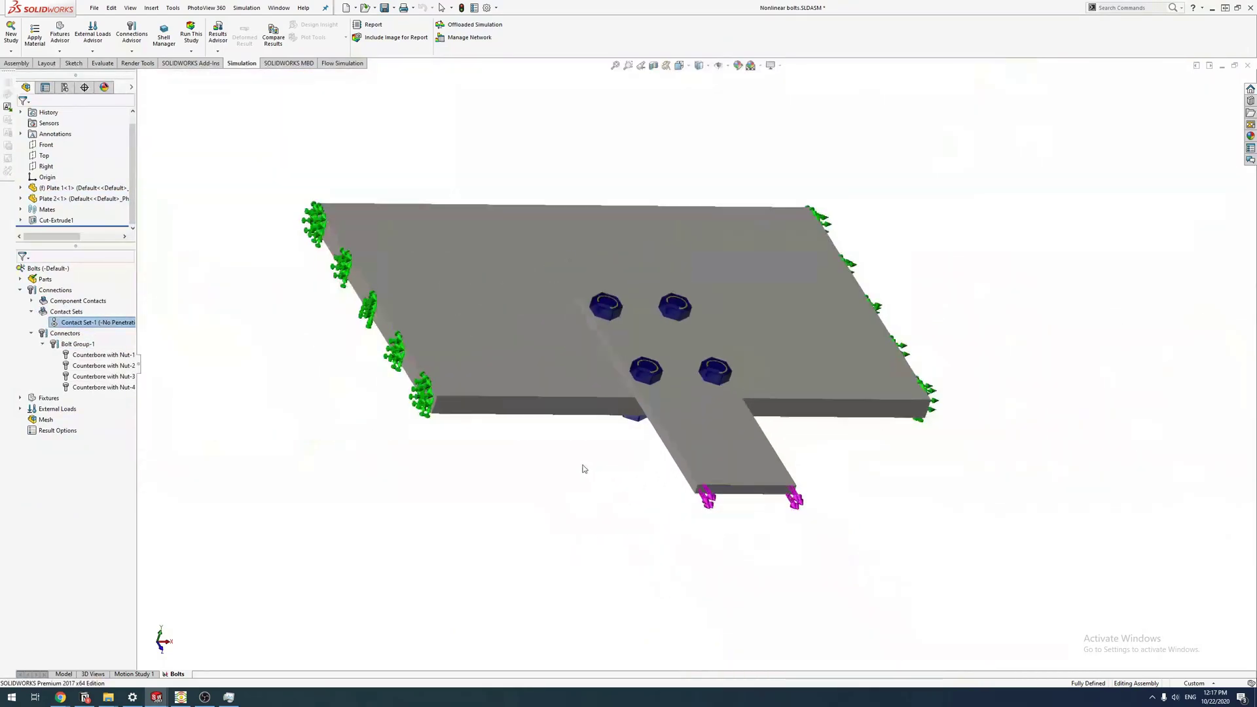
middle_drag(584, 462, 629, 325)
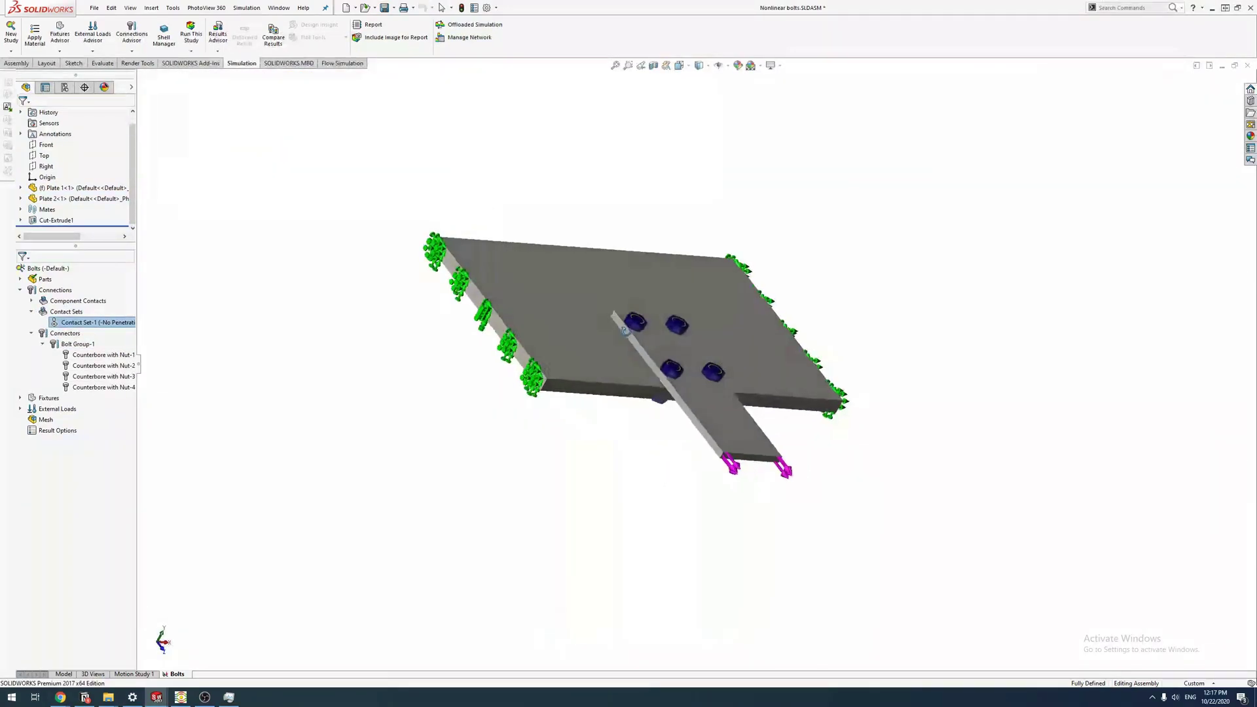
click(32, 397)
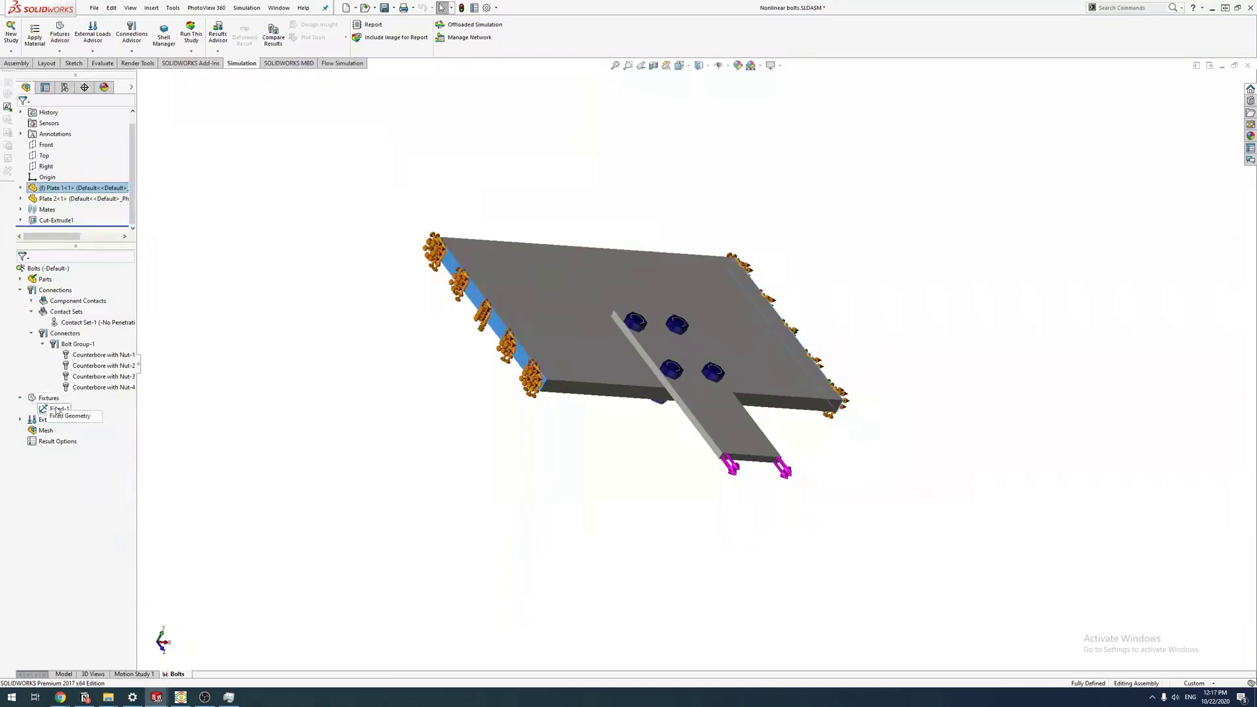
middle_drag(530, 432, 226, 437)
click(32, 420)
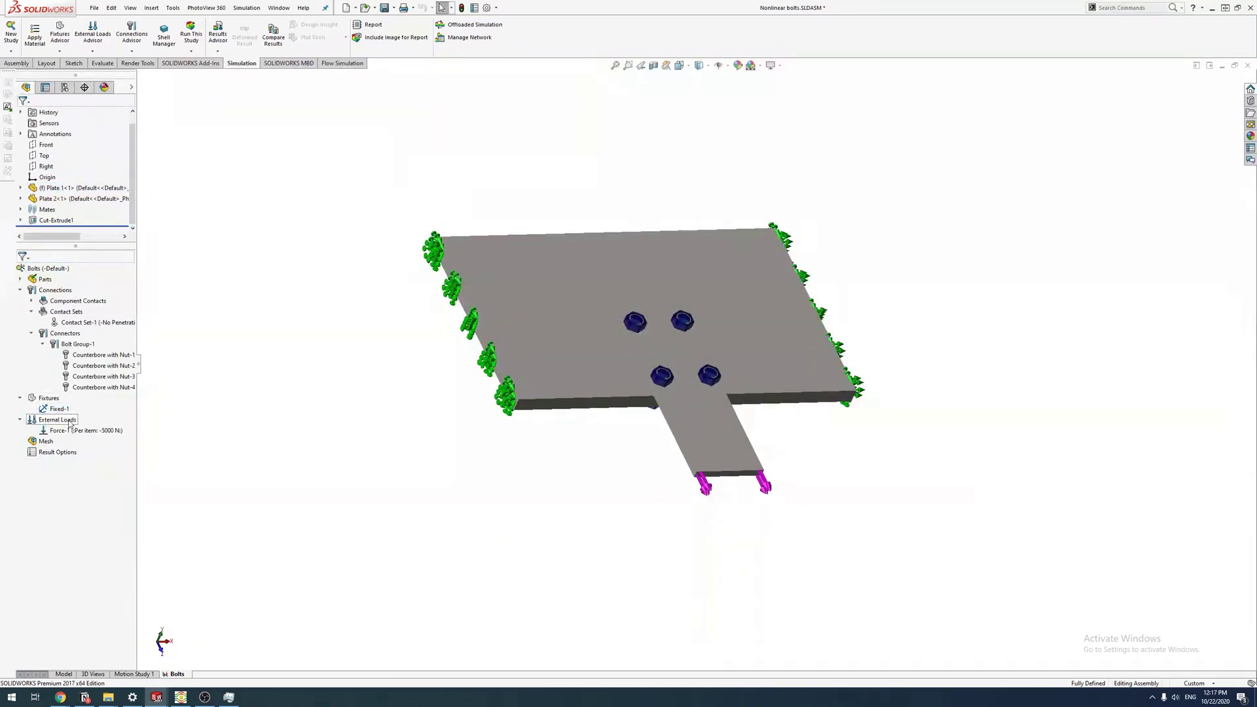
Step: Apply a 9.81 m/s² gravity load referenced to the Front plane, adjusting Reverse direction
right_click(57, 419)
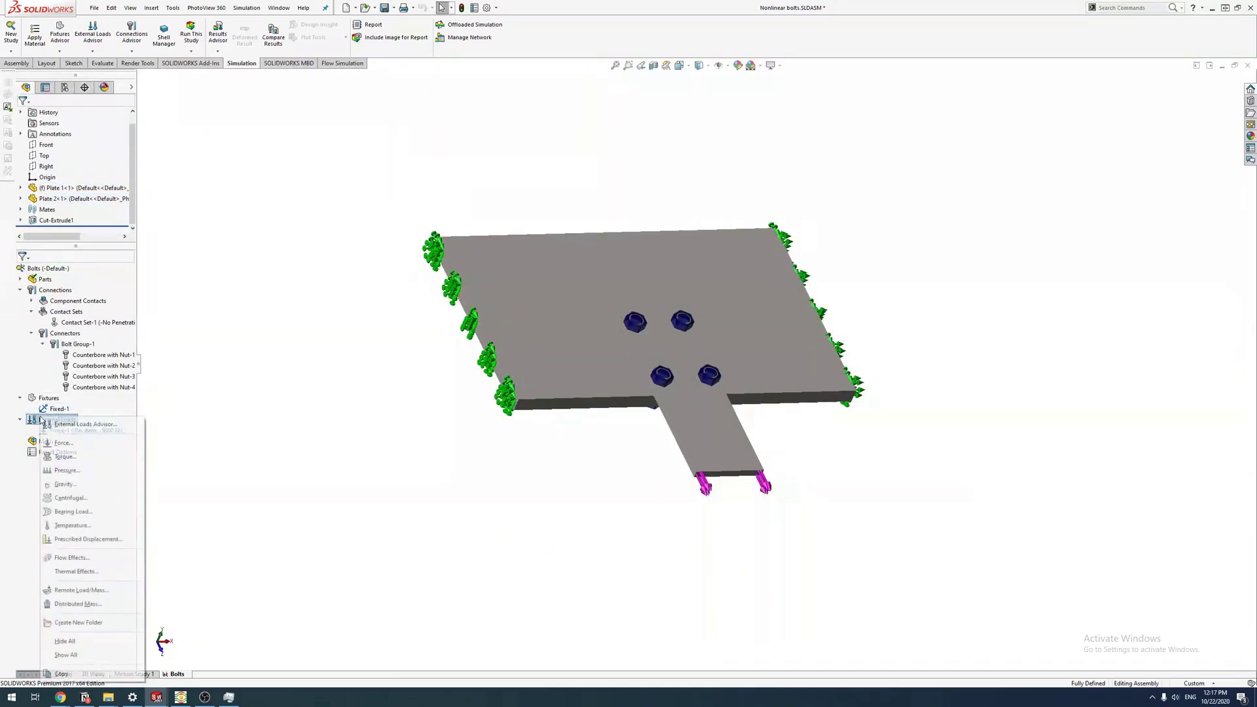
click(64, 484)
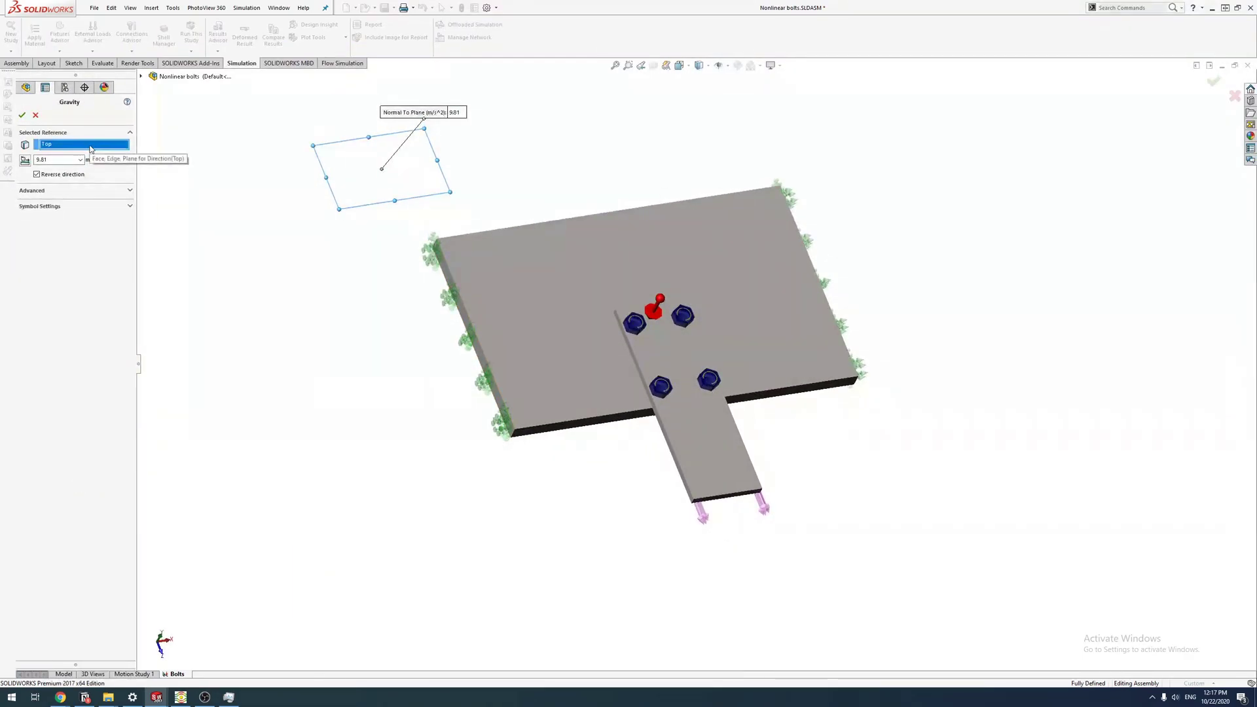
click(147, 77)
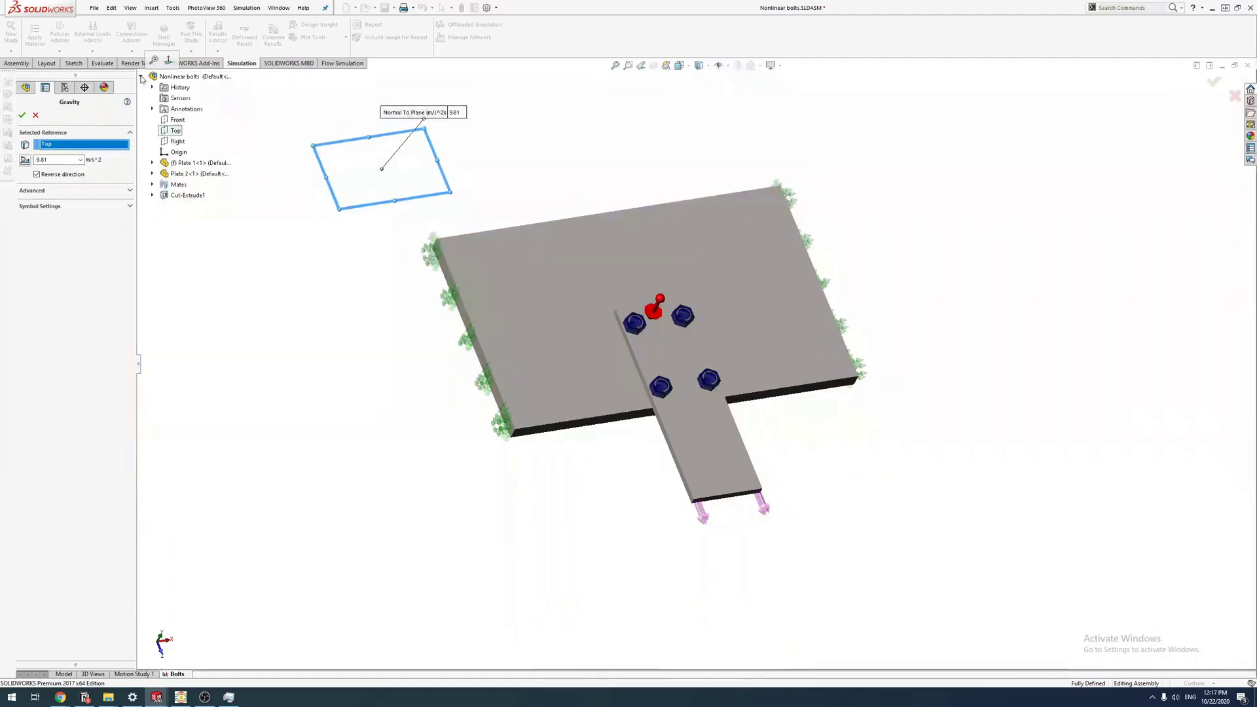
click(178, 120)
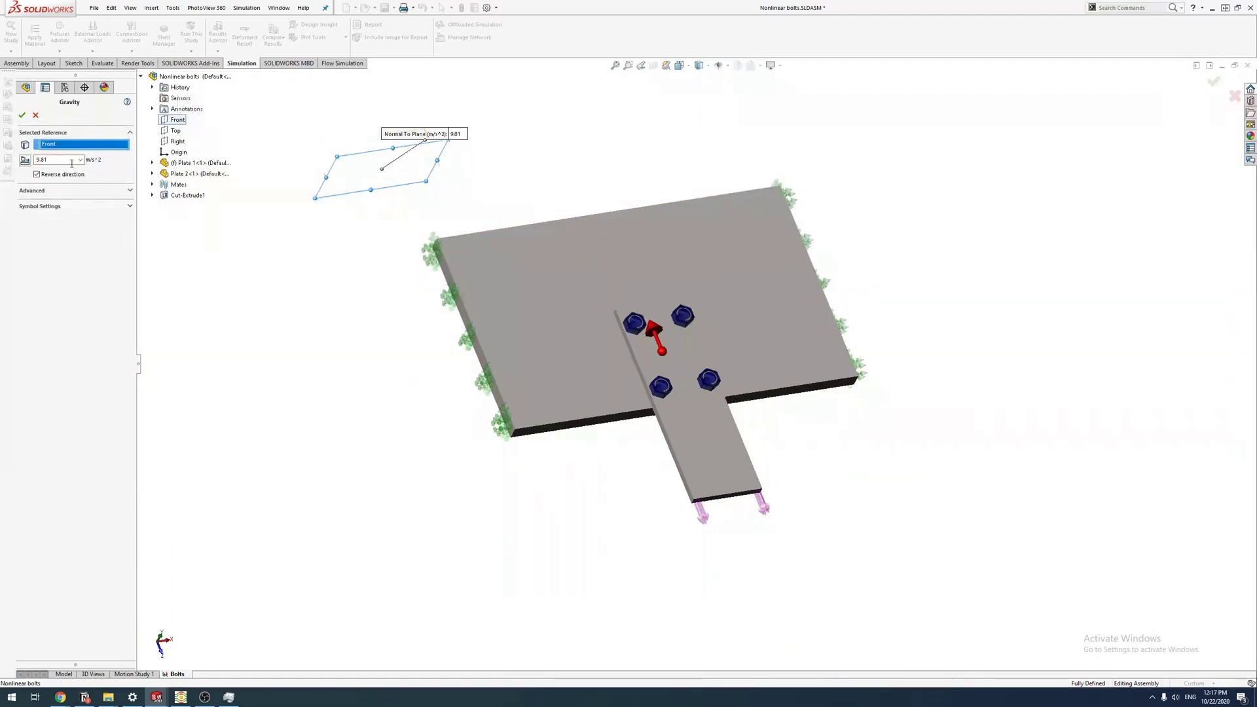
click(36, 173)
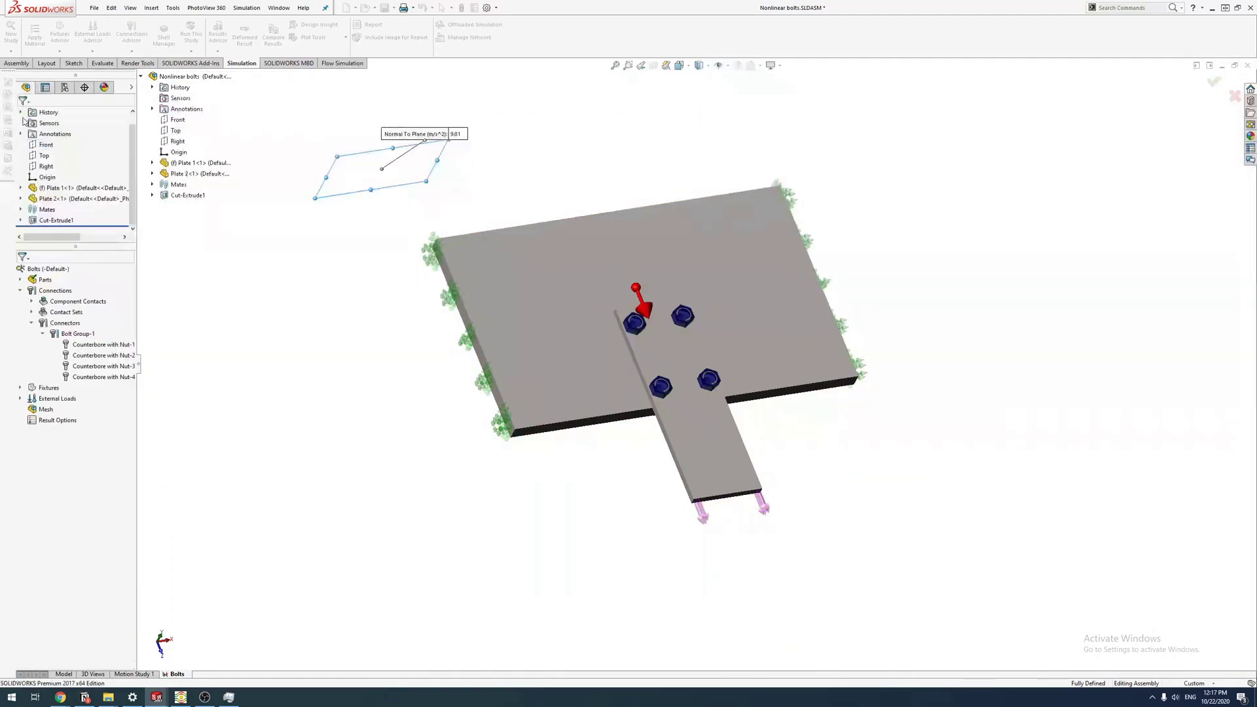
click(425, 138)
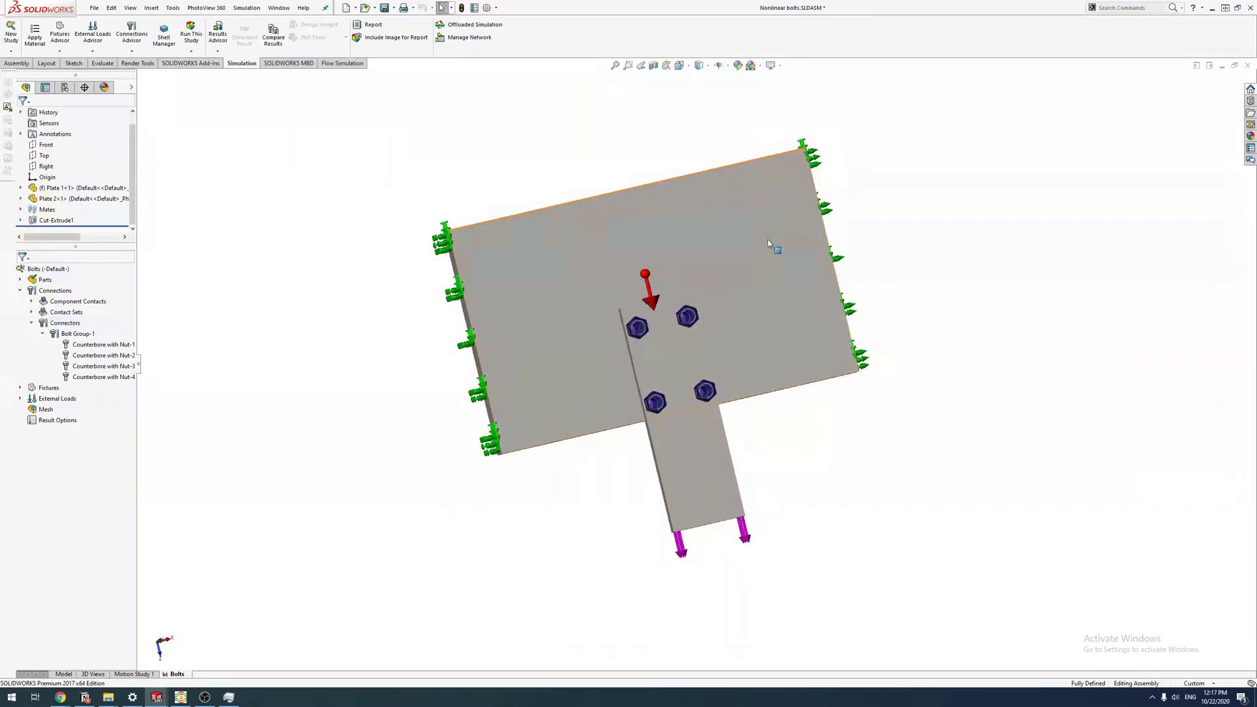
click(688, 270)
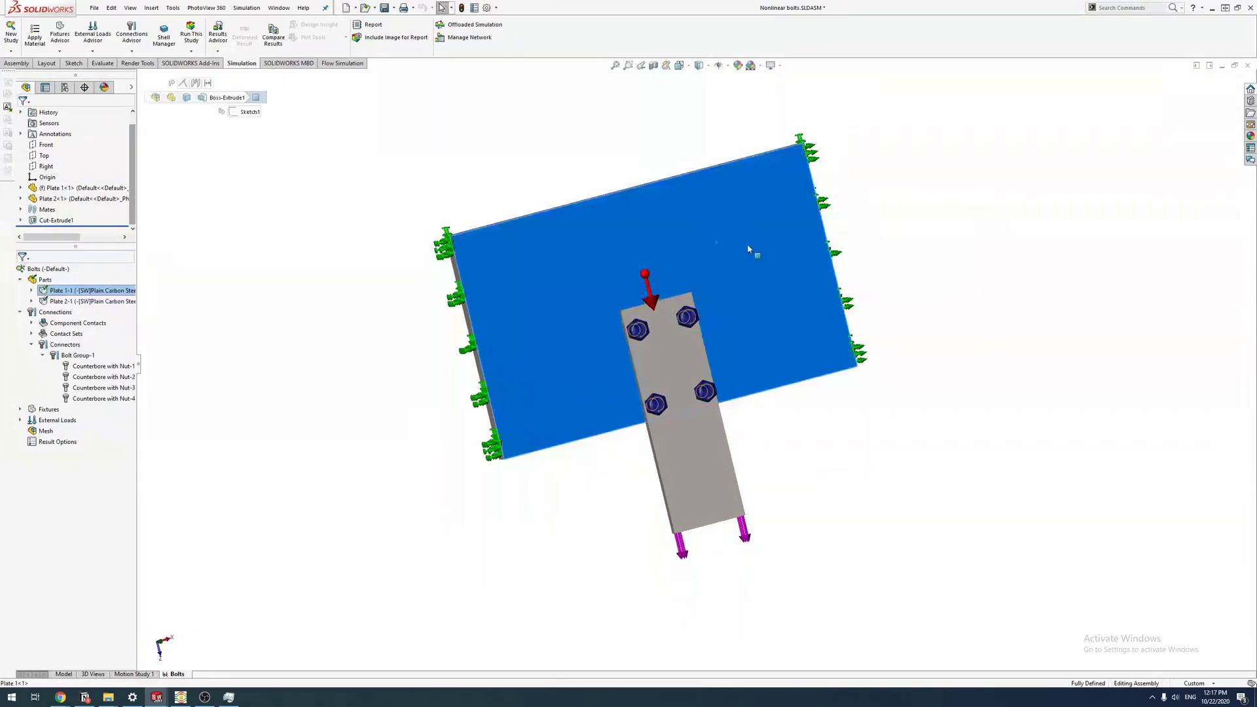
middle_drag(747, 243, 764, 281)
key(Escape)
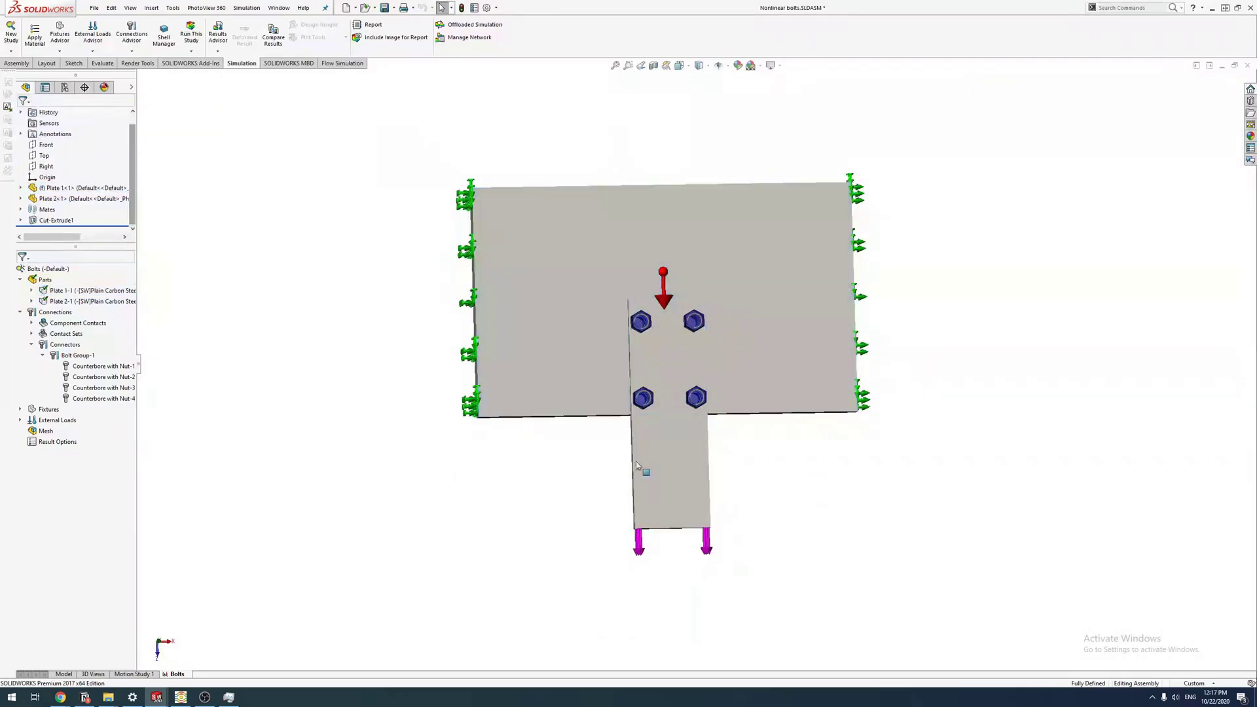
right_click(49, 435)
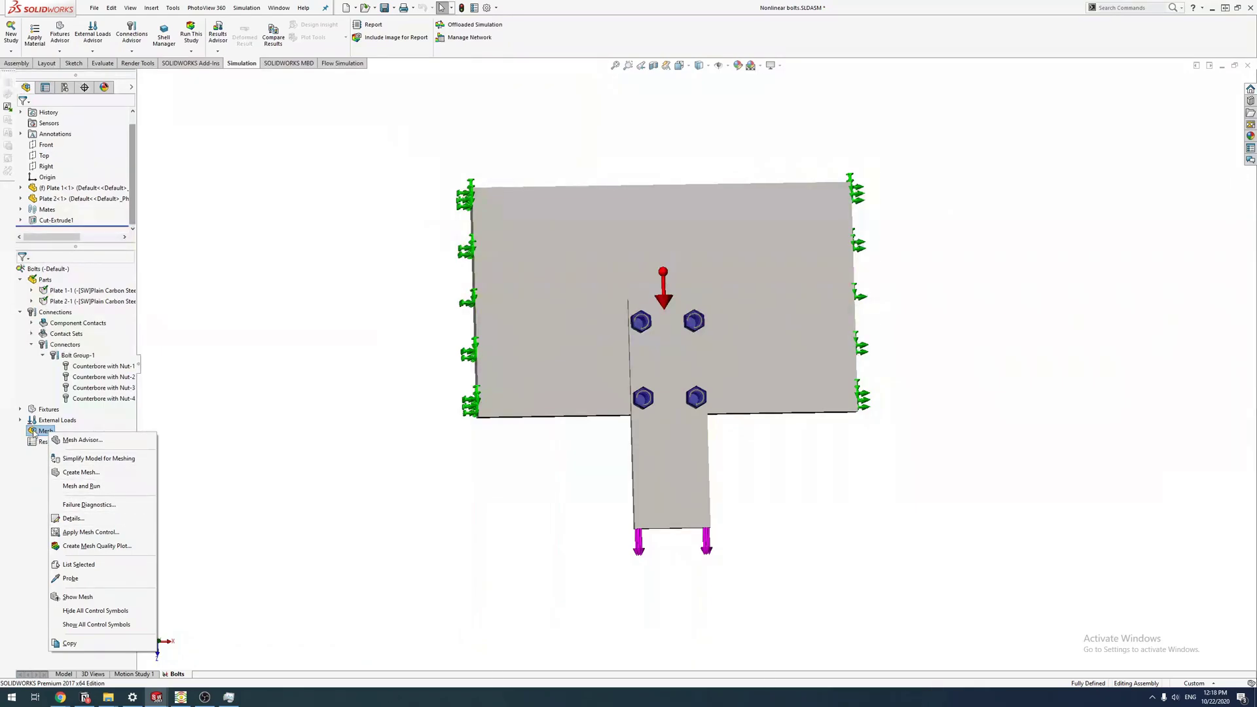
click(129, 534)
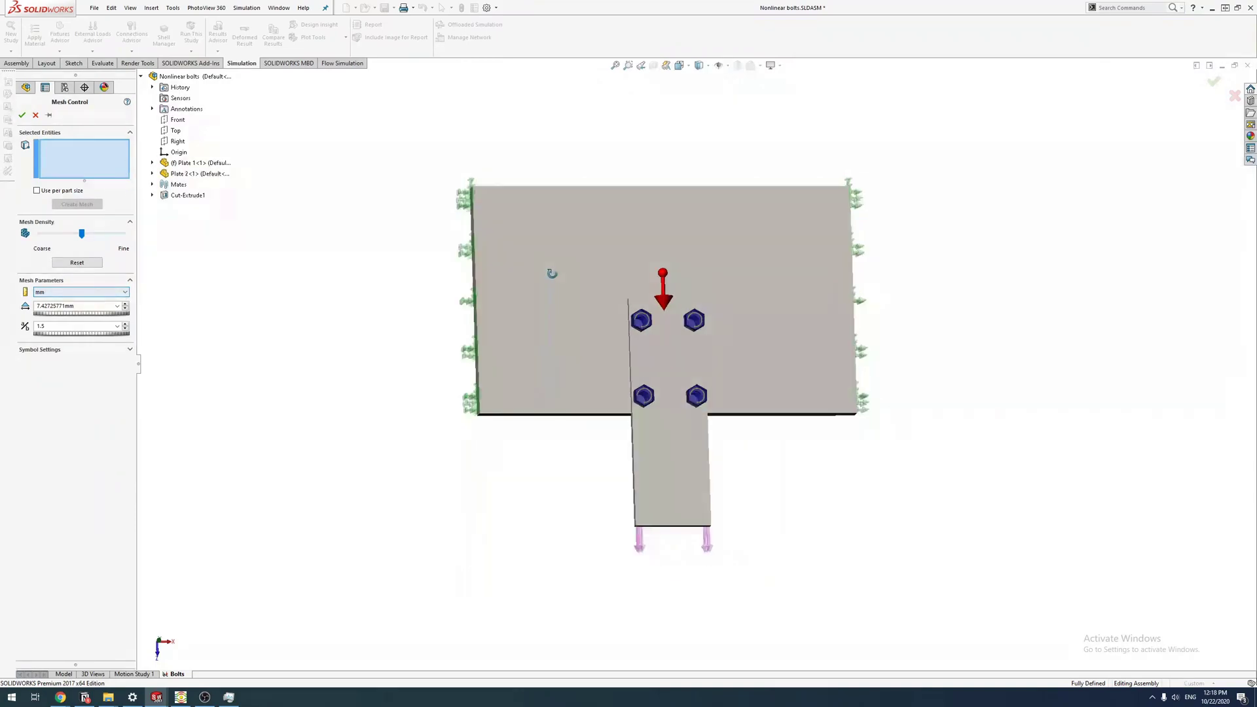
middle_drag(551, 295, 578, 270)
click(579, 271)
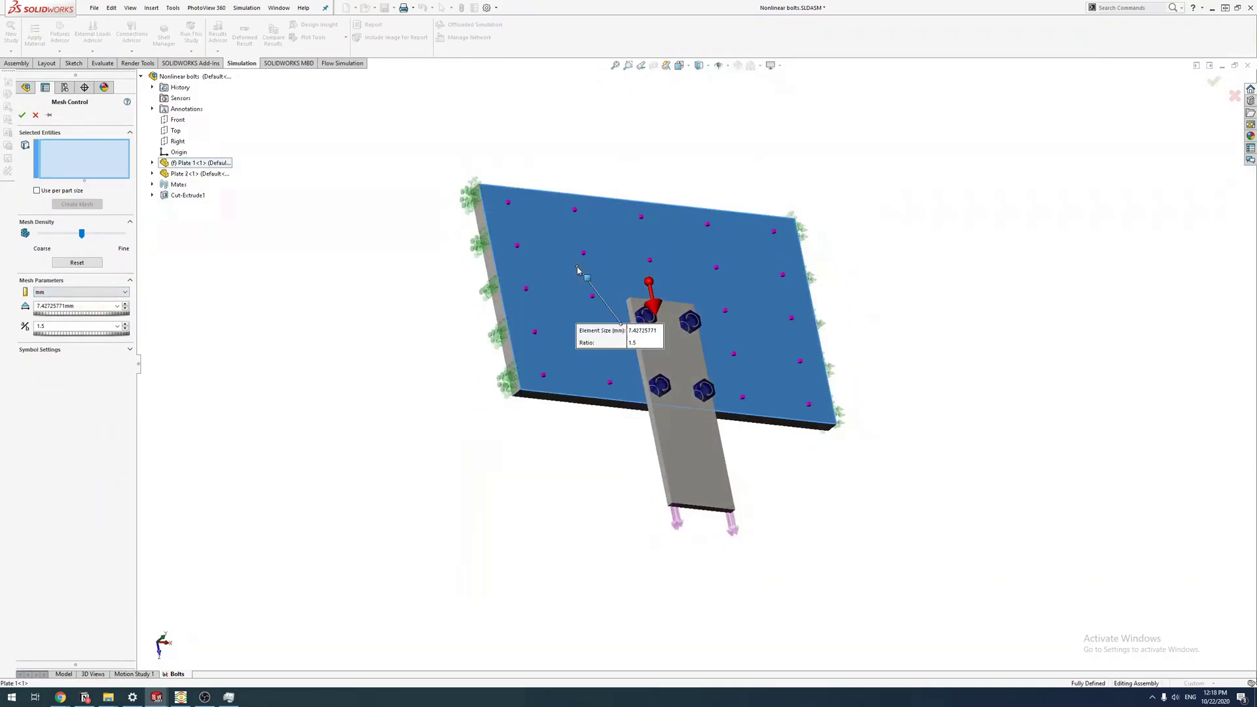
click(80, 191)
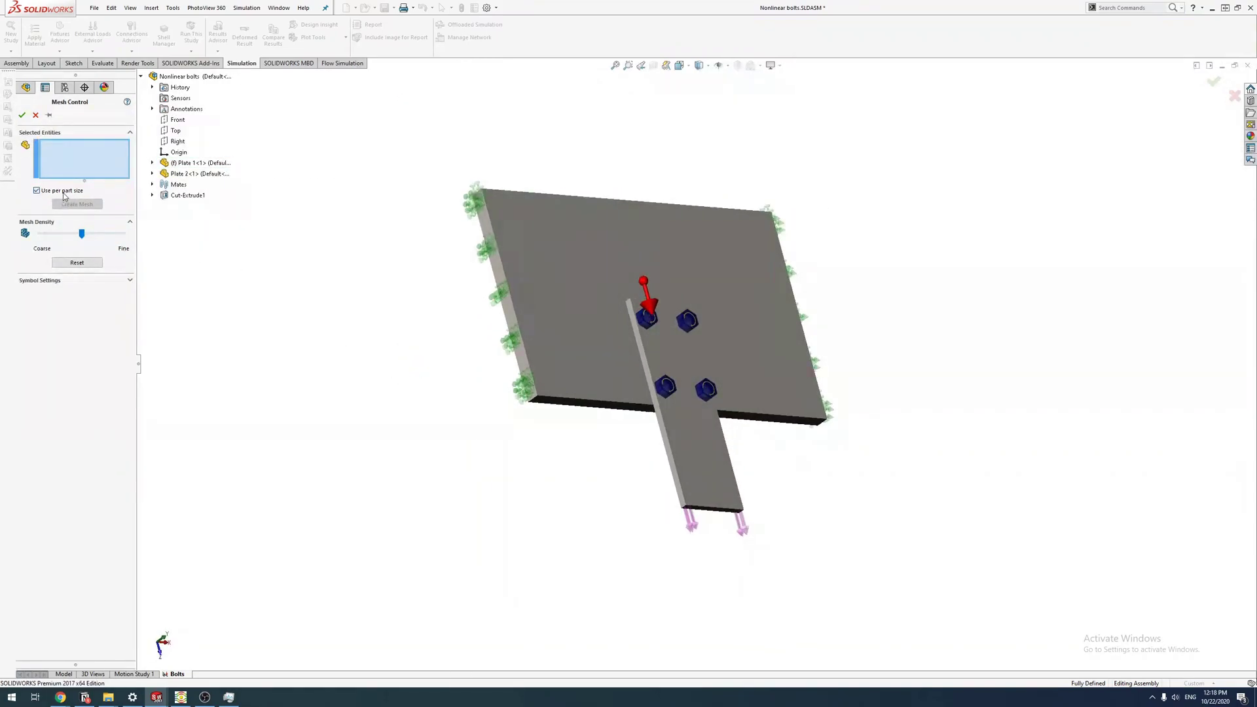
click(37, 190)
click(34, 114)
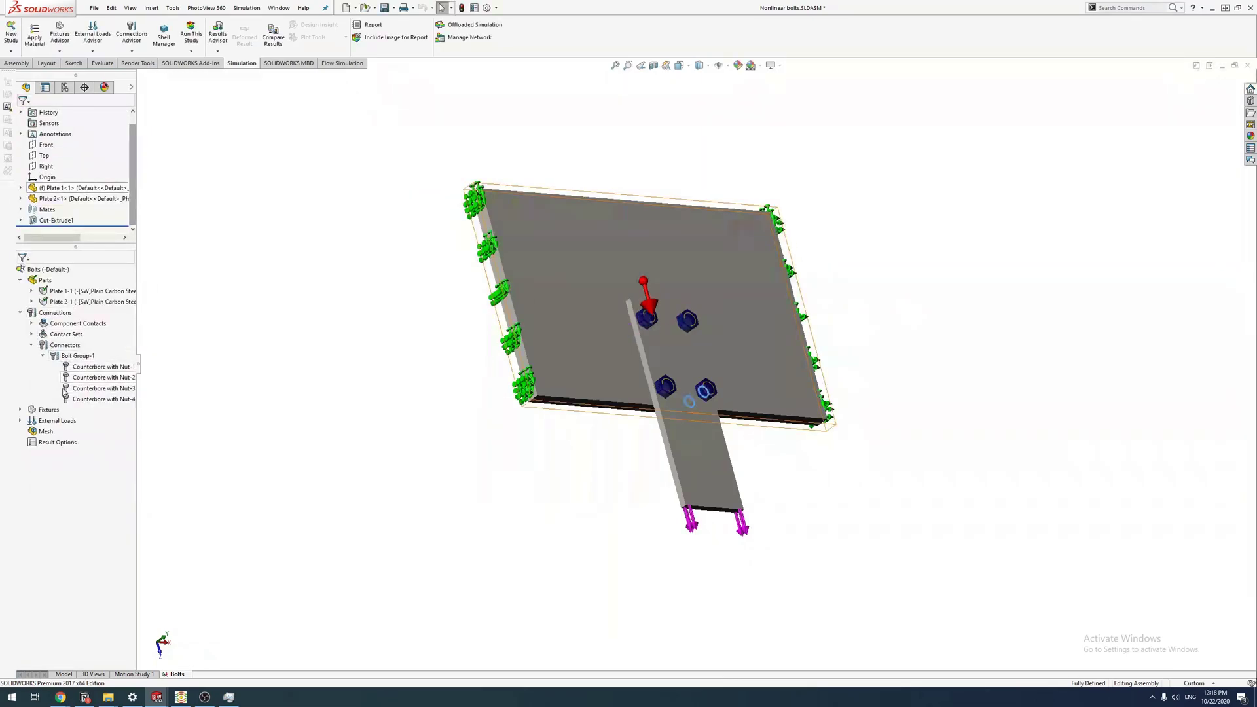
Step: Create a curvature-based solid mesh with 15 mm maximum and 5 mm minimum element size
right_click(46, 431)
click(80, 475)
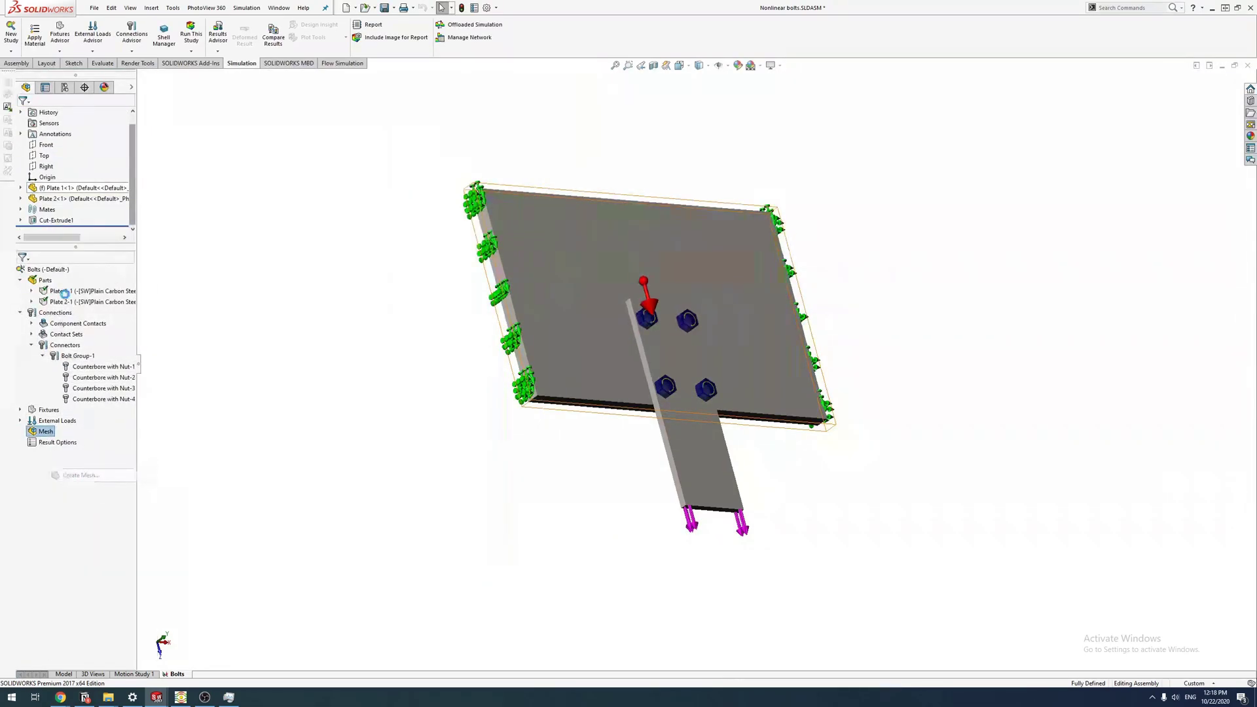
click(21, 185)
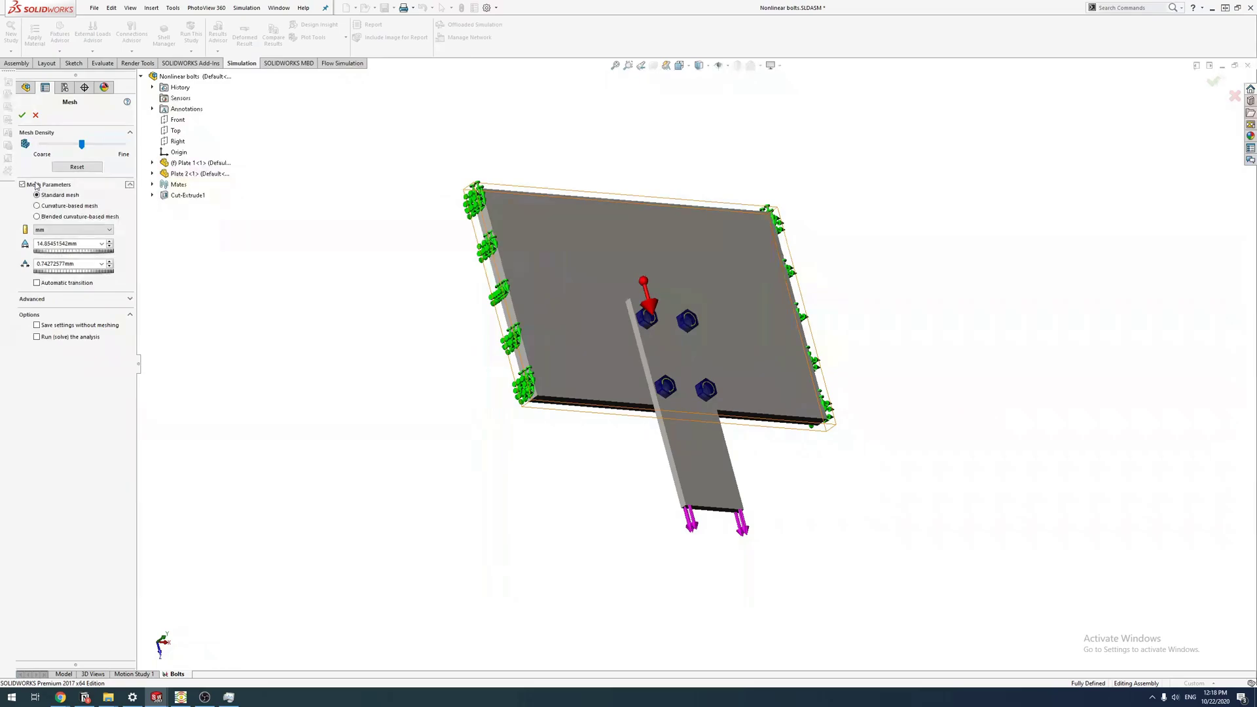
click(38, 206)
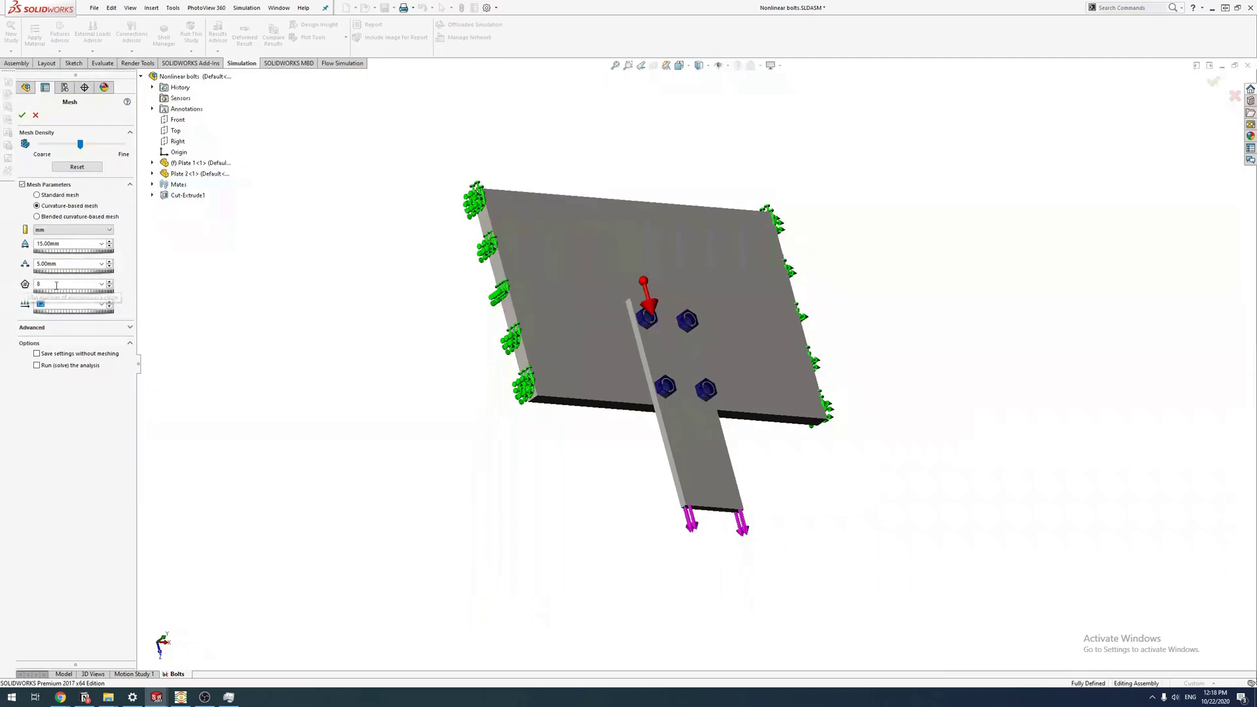
click(22, 116)
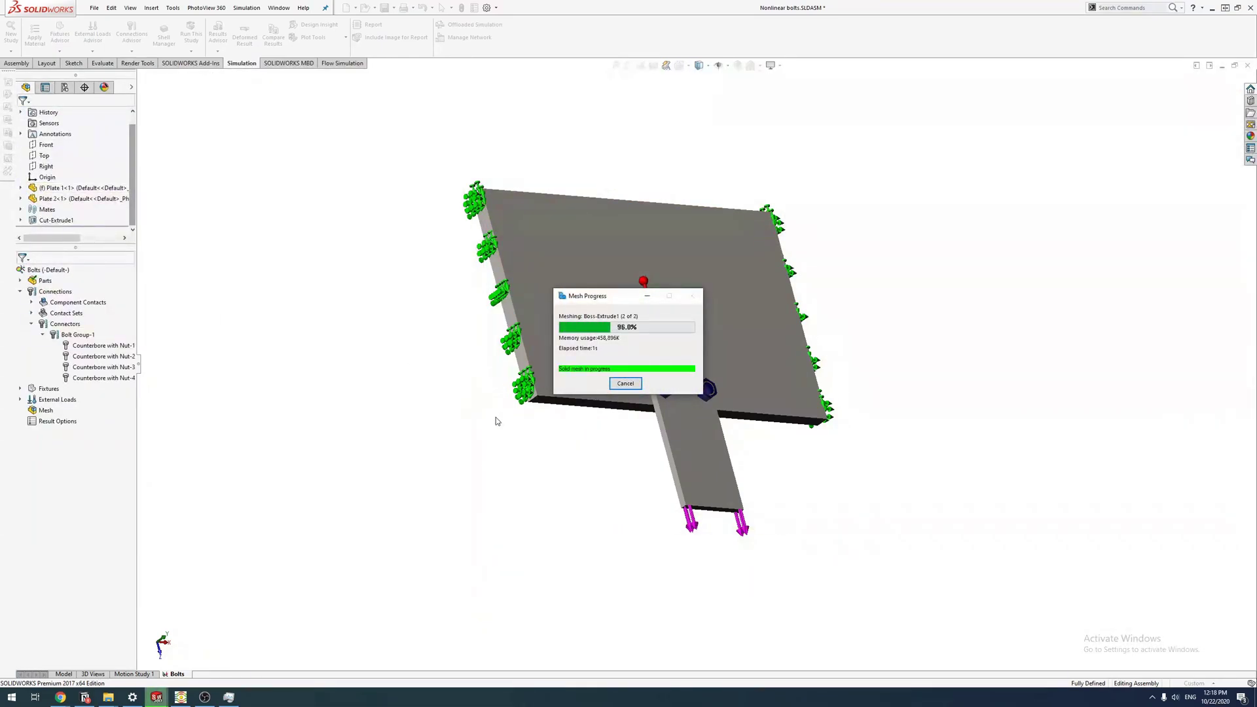
scroll(757, 406, up, 5)
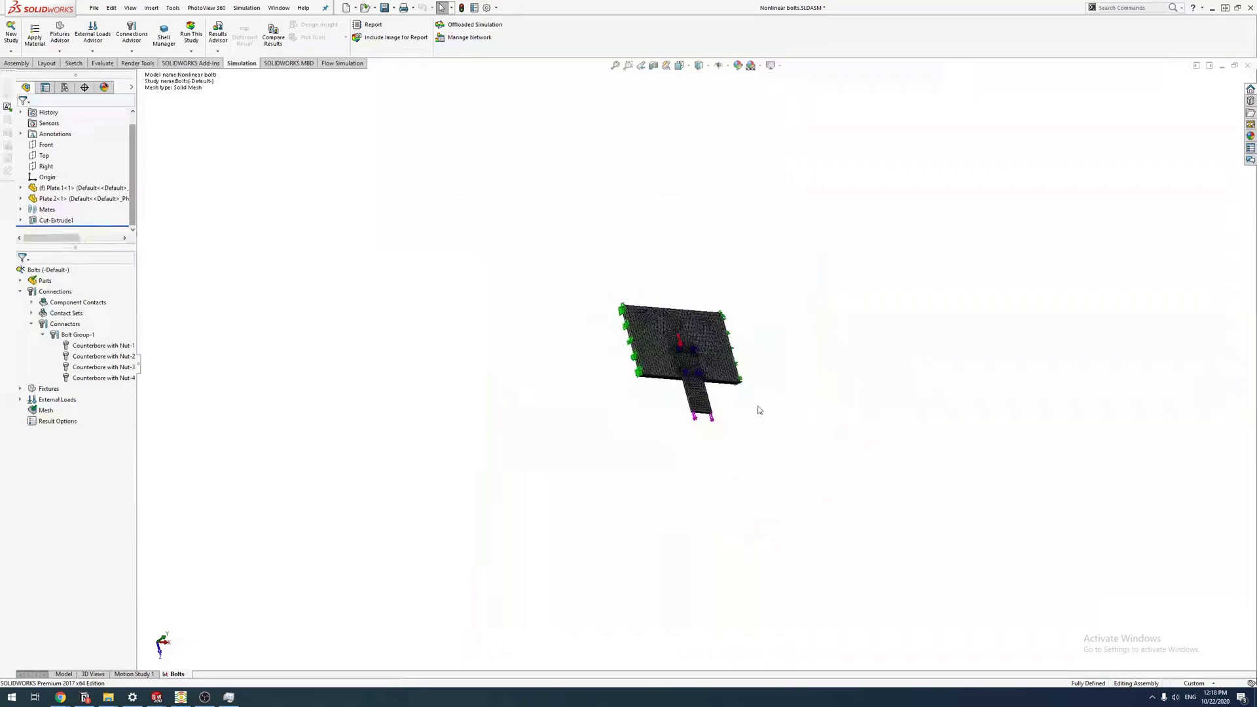
Step: Move Mesh Density toward Fine to remesh at a 10 mm maximum element size
key(f)
scroll(679, 413, down, 4)
middle_drag(679, 413, 589, 374)
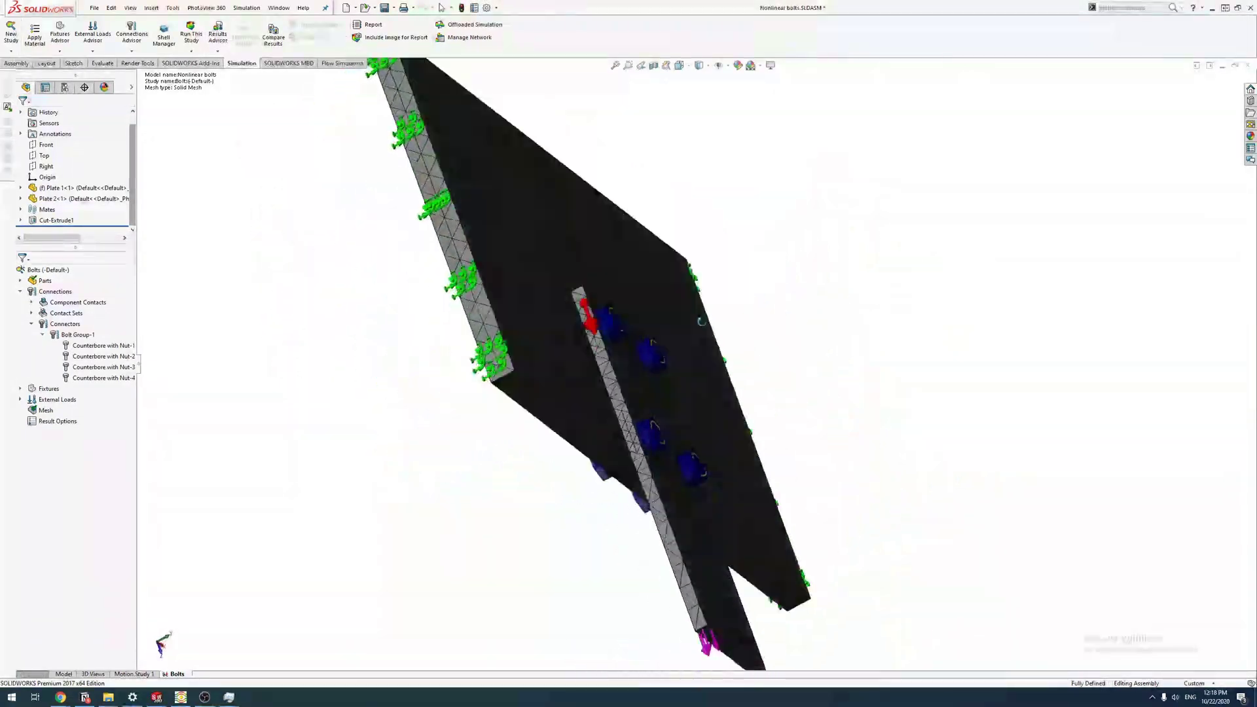
middle_drag(679, 412, 631, 416)
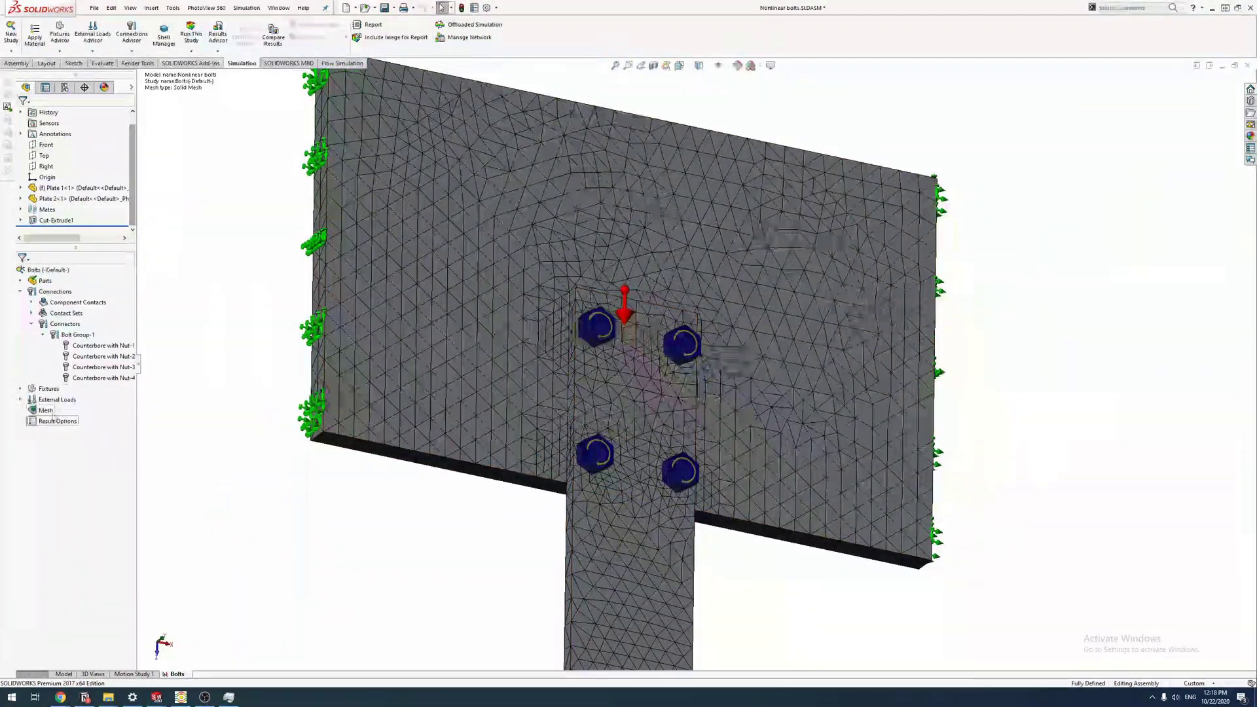
right_click(45, 410)
click(76, 450)
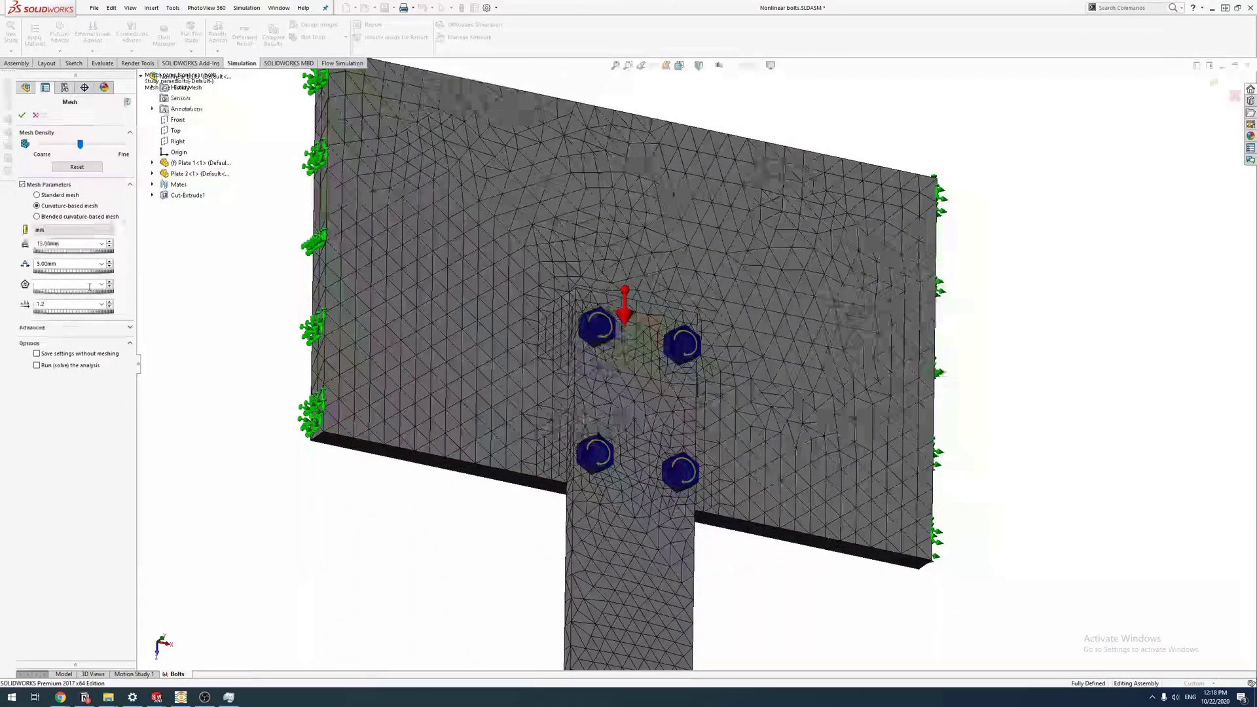
click(106, 247)
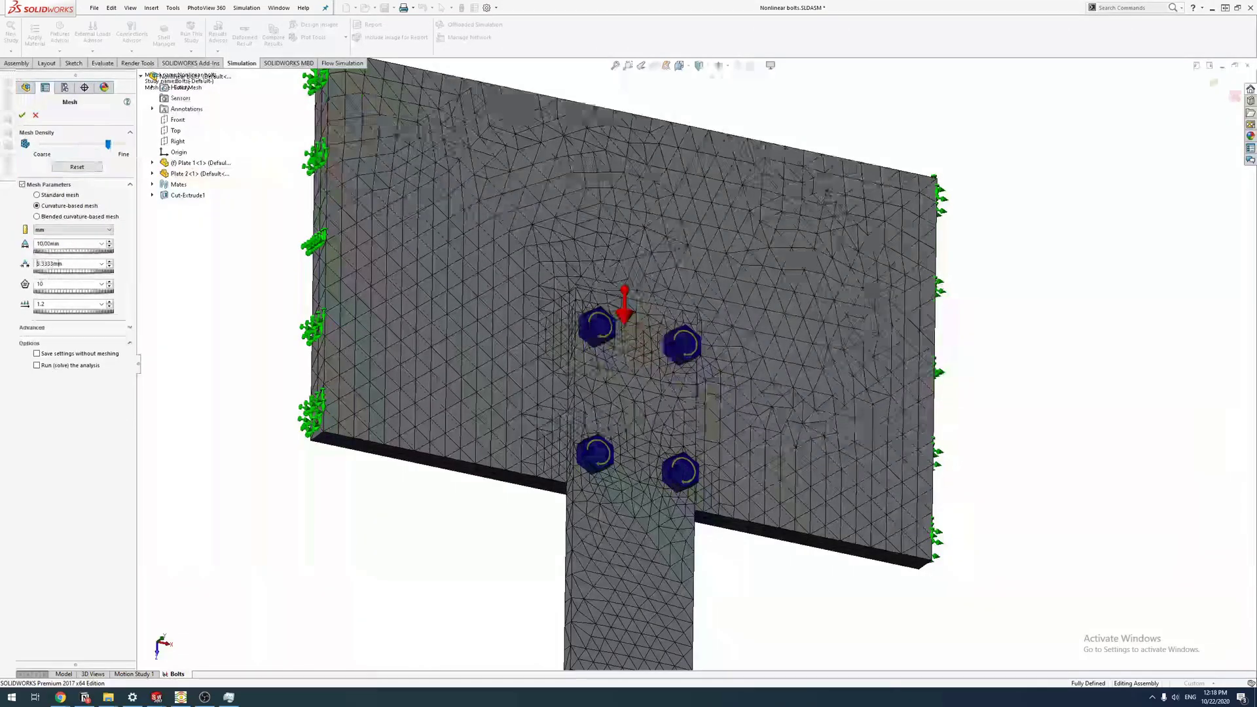
click(23, 114)
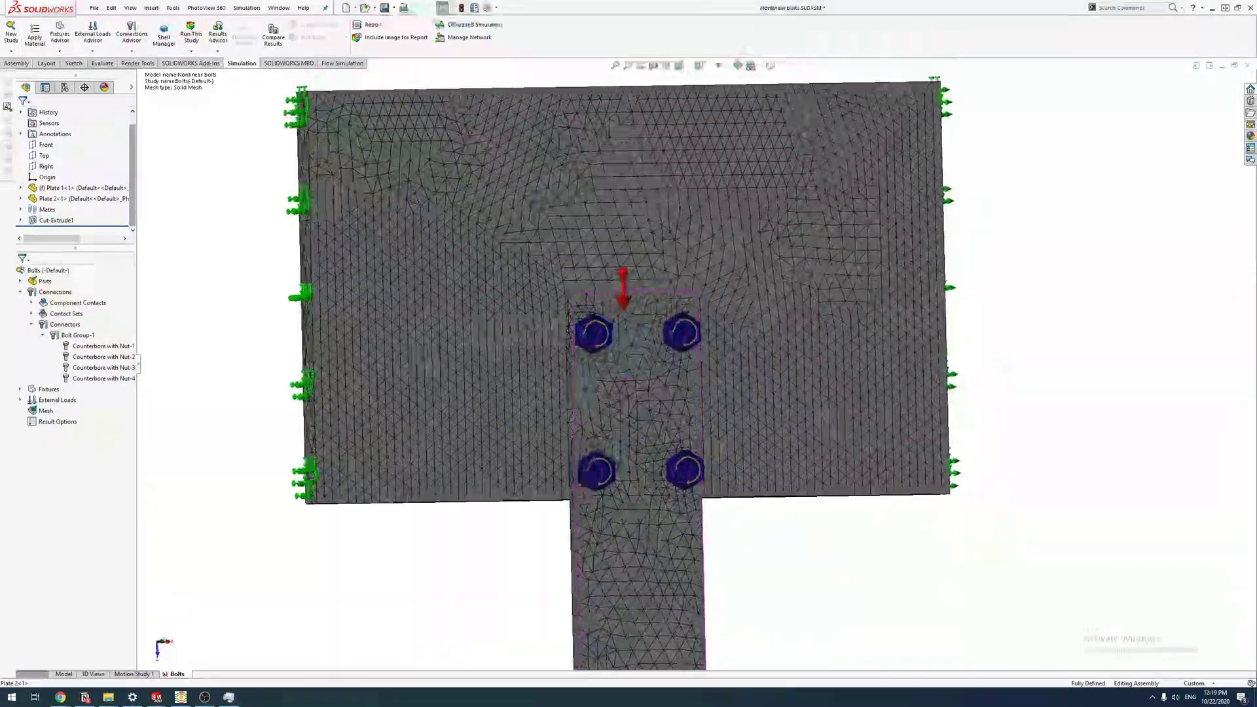
middle_drag(629, 324, 648, 334)
scroll(676, 404, up, 8)
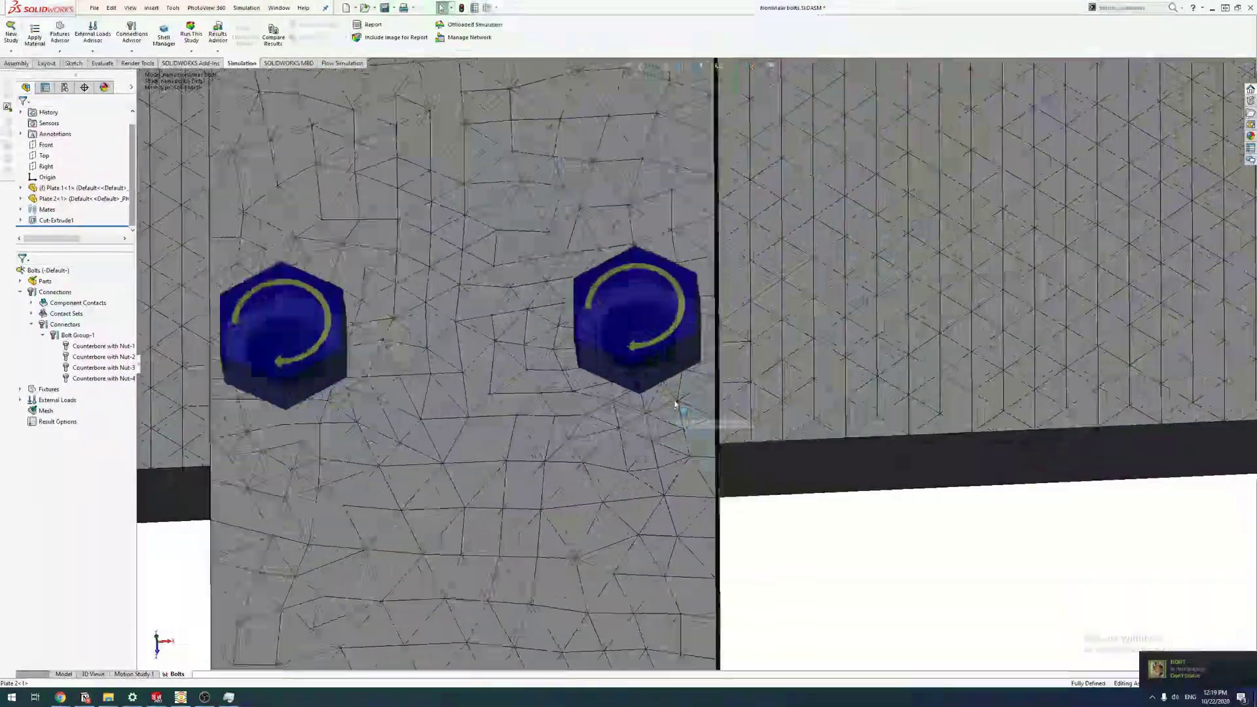
scroll(677, 404, up, 5)
scroll(726, 380, down, 5)
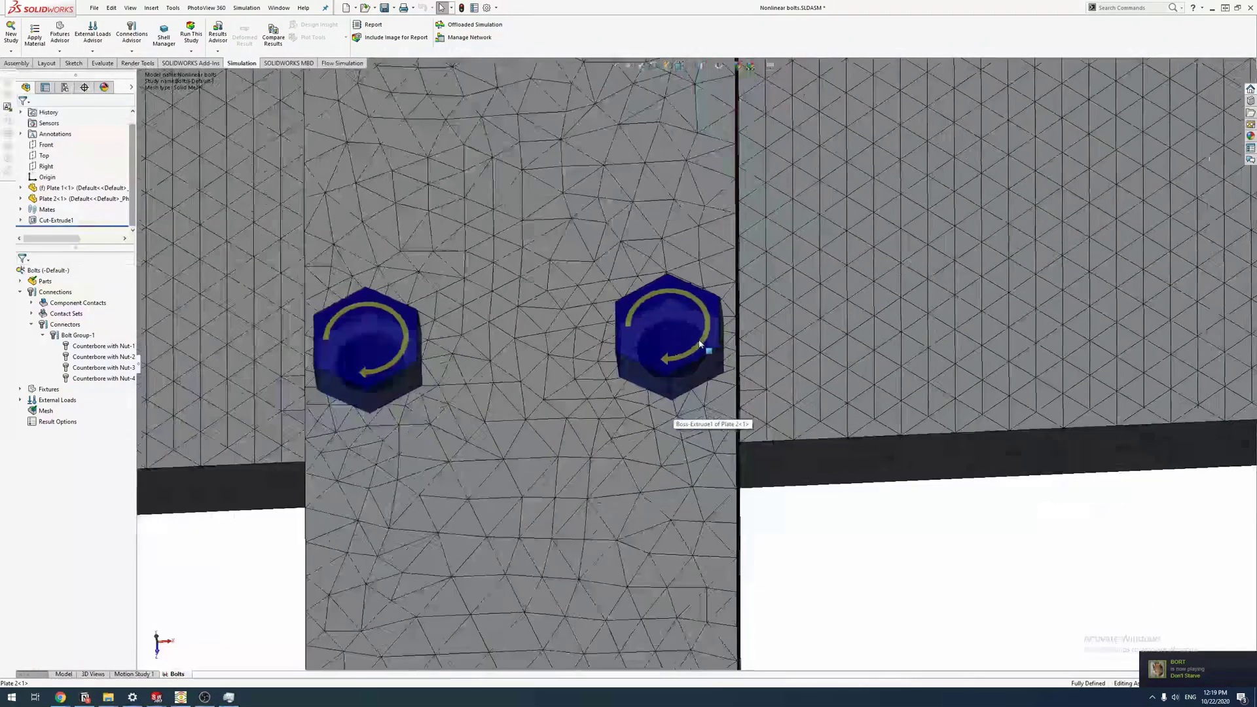
scroll(701, 343, down, 4)
scroll(702, 344, down, 5)
Step: Remesh at Fine density and orbit to inspect the dense mesh around the four bolts
right_click(46, 410)
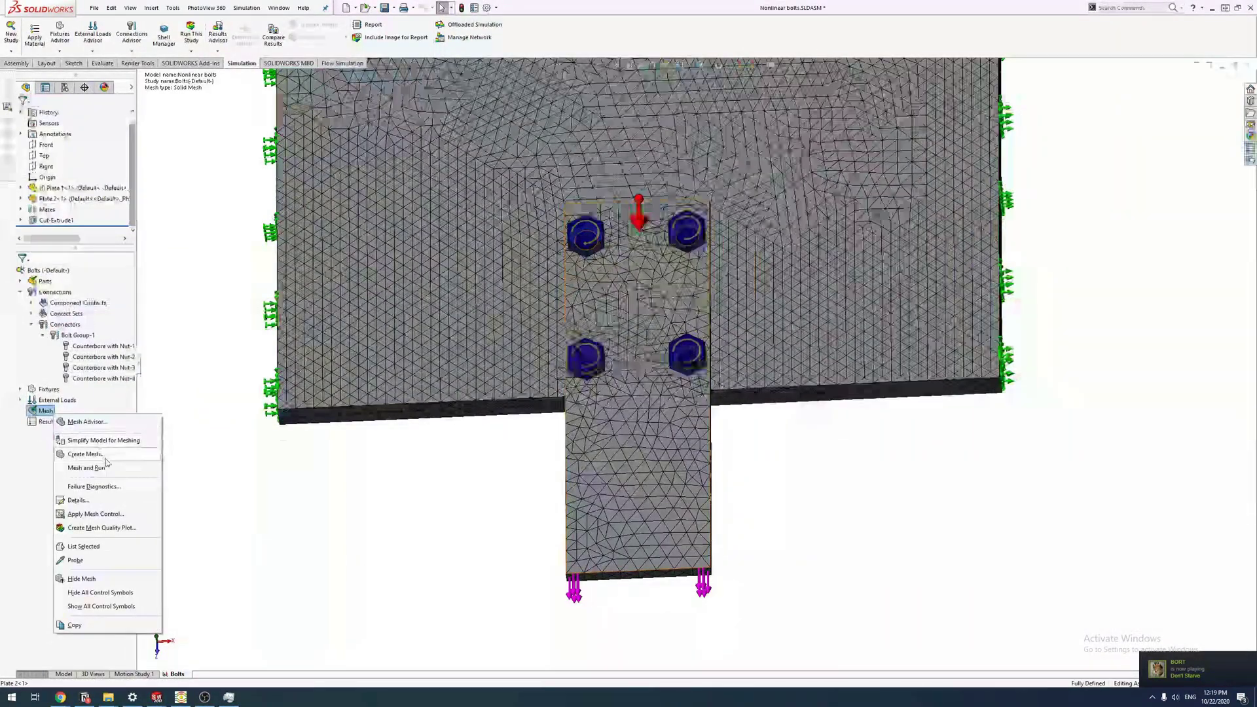
click(85, 453)
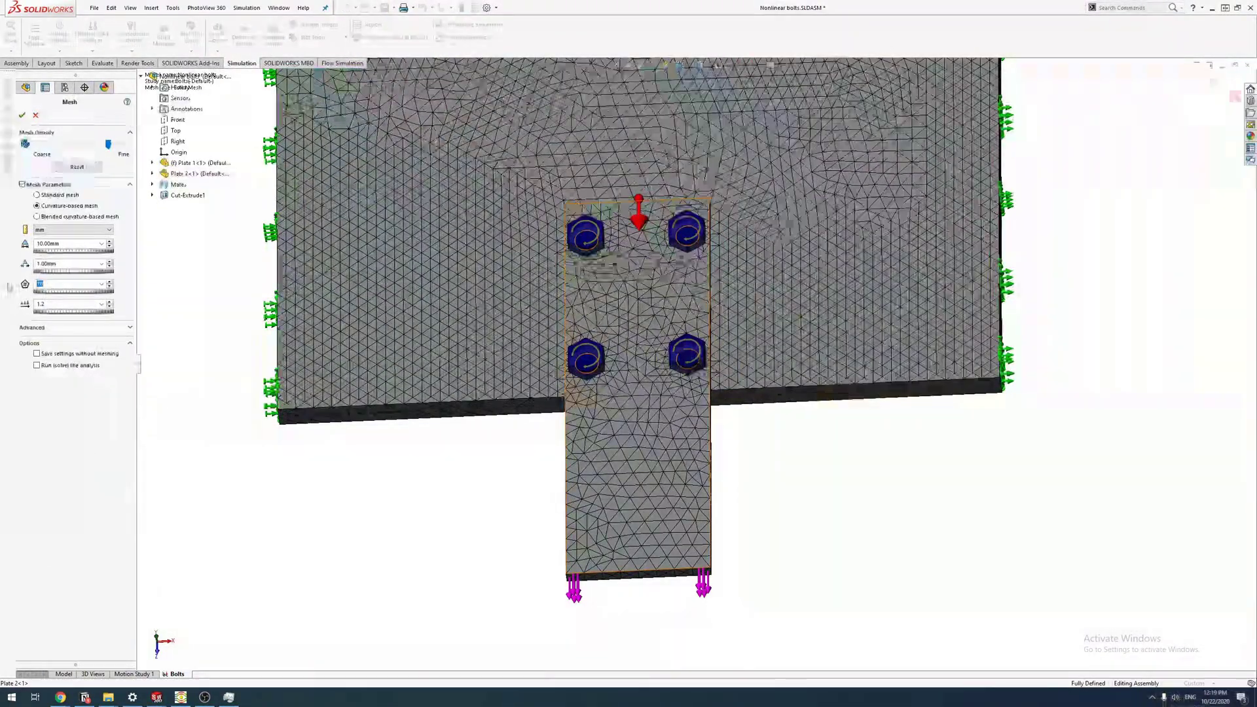
click(22, 114)
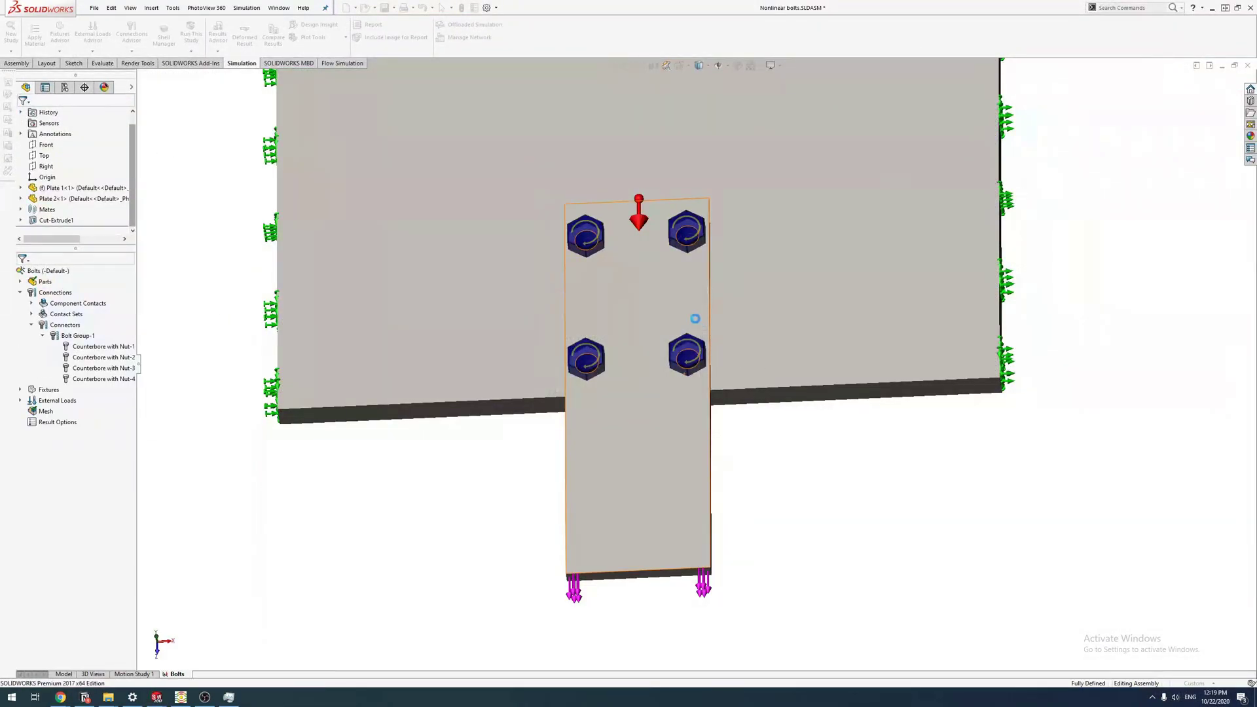
scroll(692, 369, down, 4)
scroll(692, 369, down, 4)
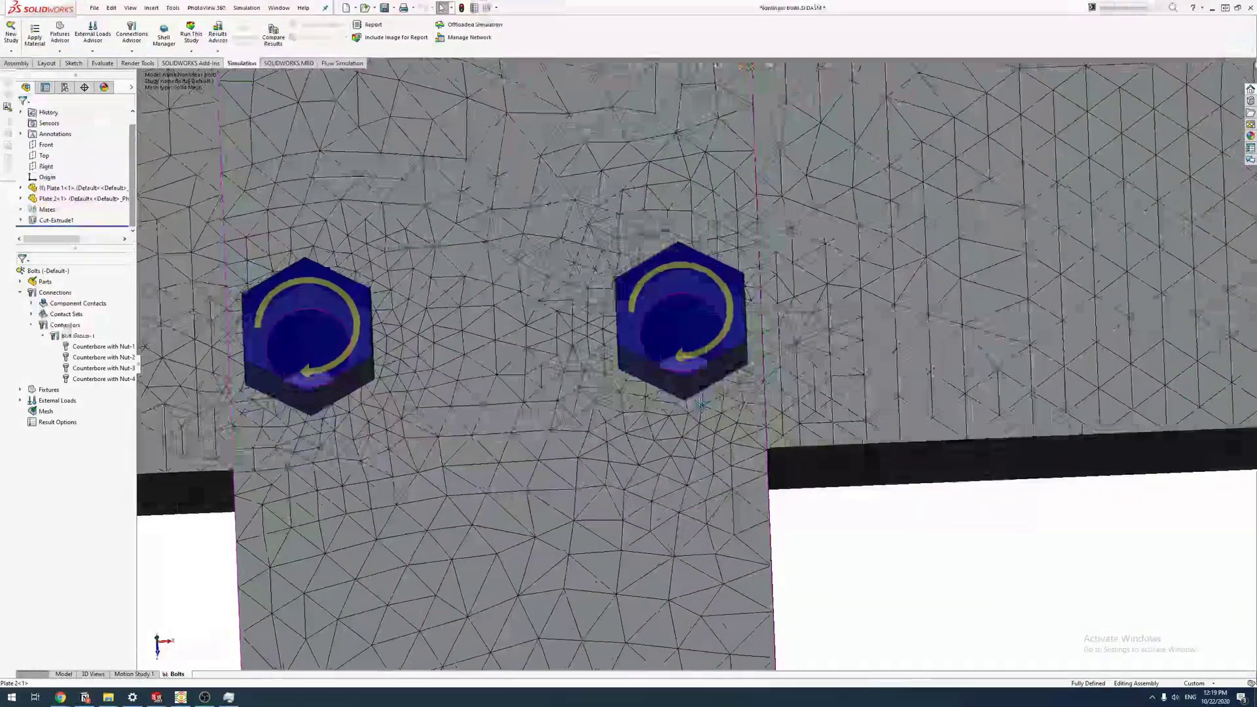
mouse_move(691, 368)
middle_down()
mouse_move(648, 394)
mouse_move(628, 295)
mouse_move(688, 374)
middle_up()
scroll(628, 294, up, 3)
mouse_move(751, 182)
middle_down()
mouse_move(707, 197)
mouse_move(664, 236)
mouse_move(649, 275)
mouse_move(668, 295)
middle_up()
scroll(708, 197, down, 3)
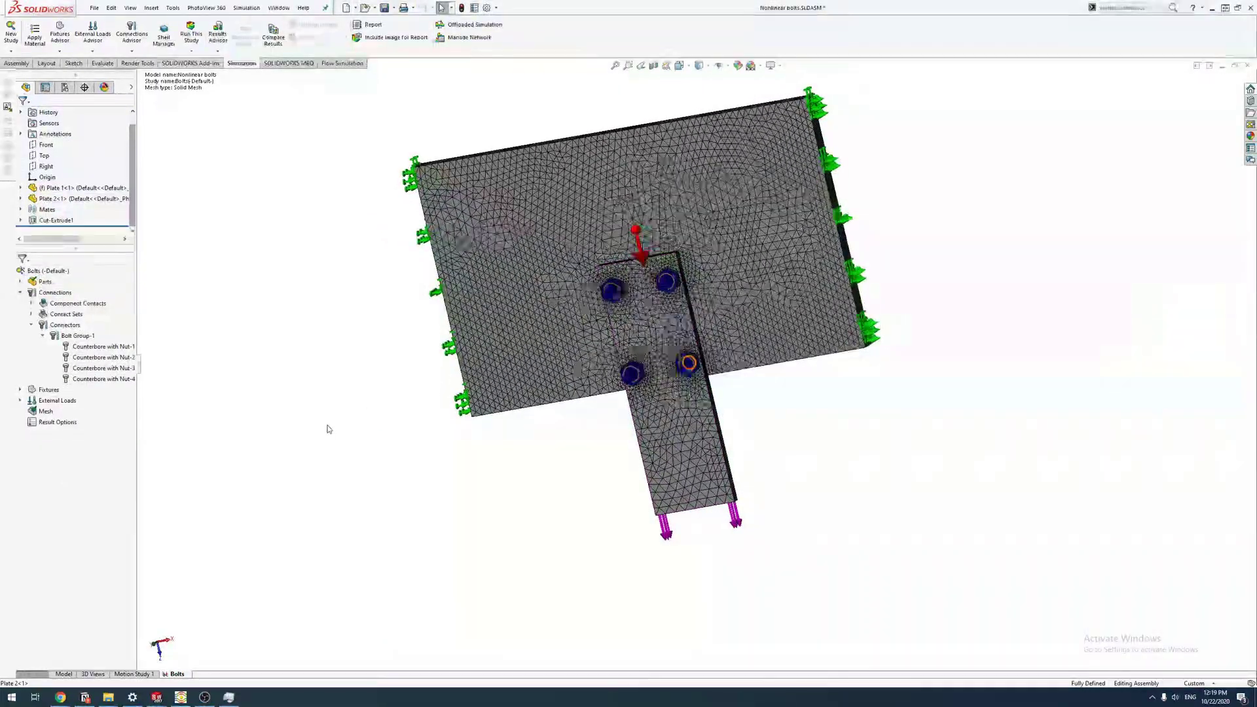
click(53, 448)
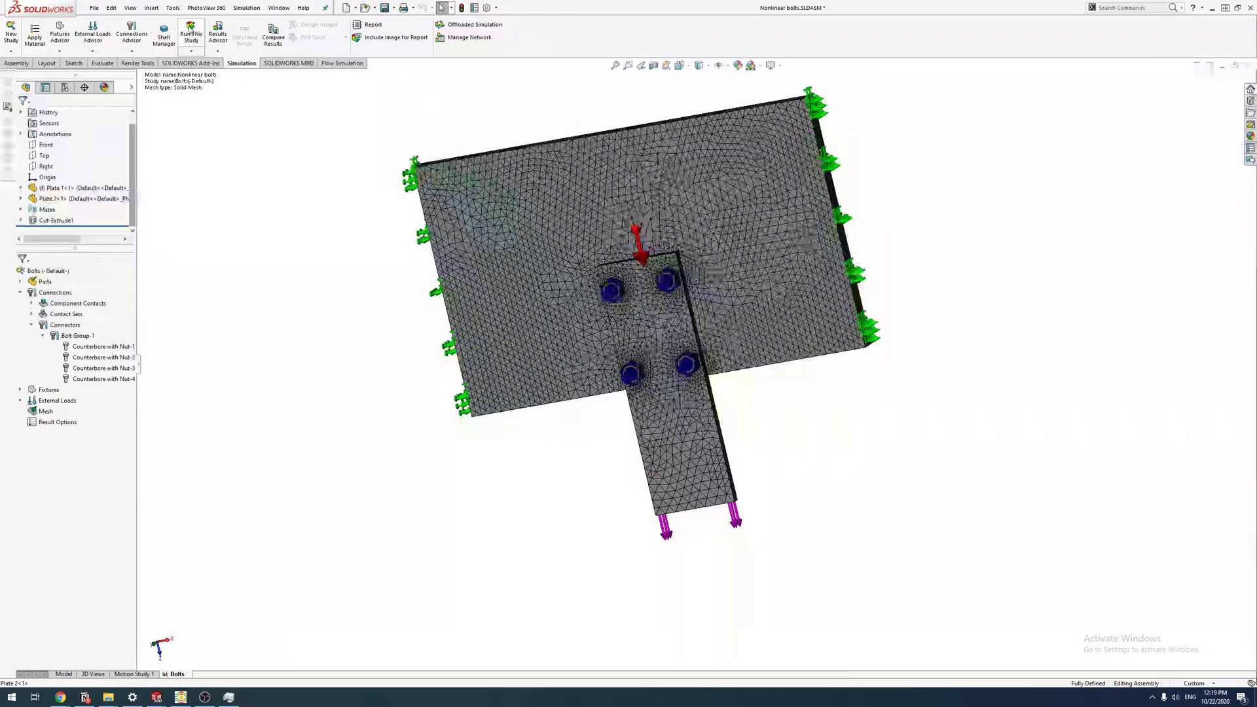
Step: Run the Bolts study and show the solver's detailed progress until von Mises results appear
click(191, 33)
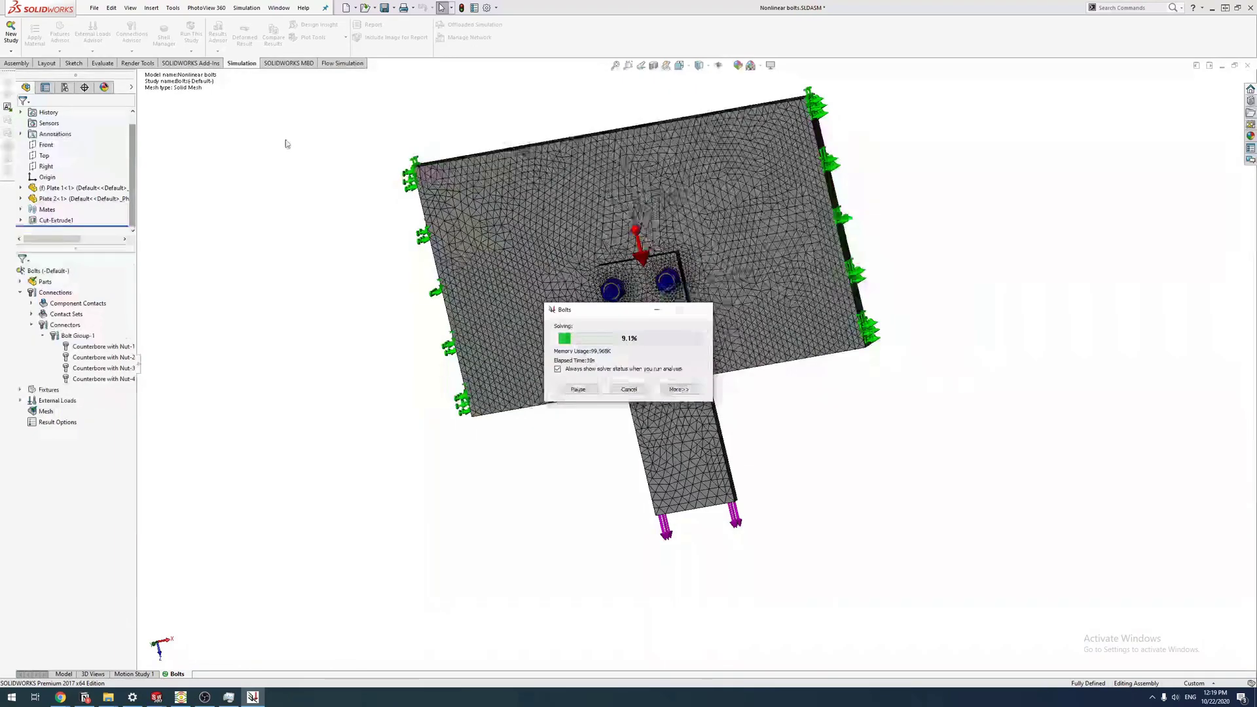
click(679, 390)
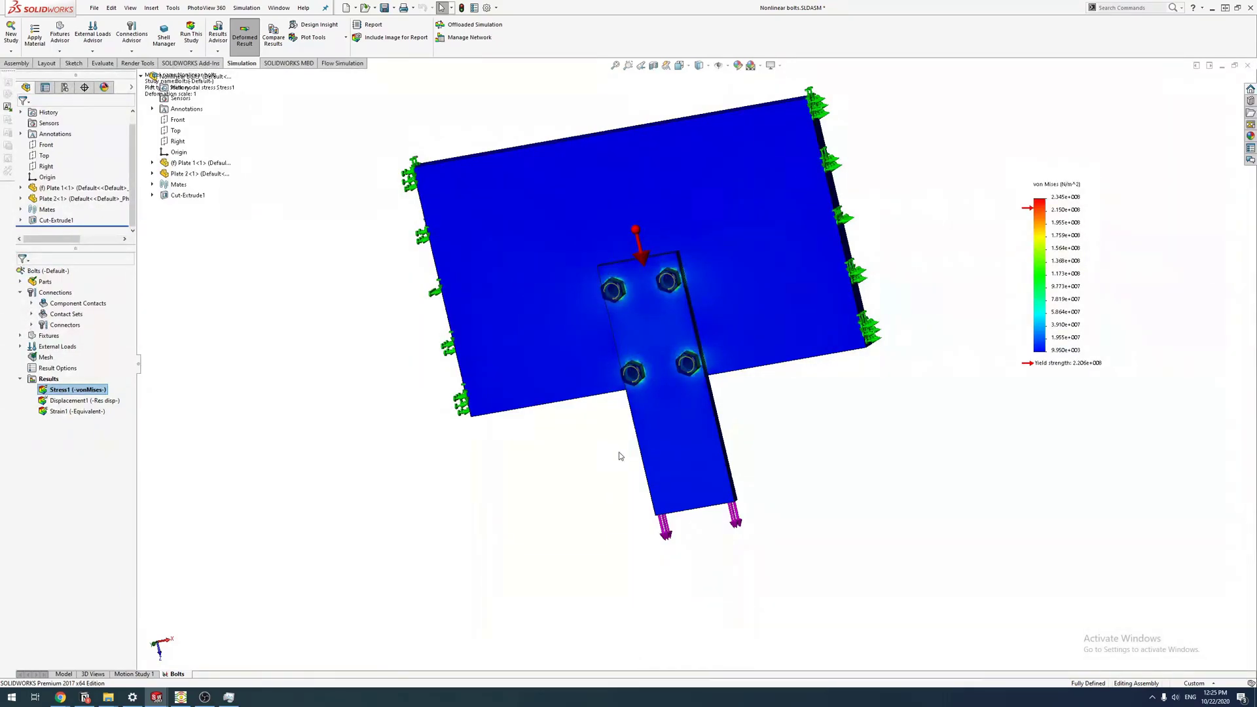
Step: Inspect von Mises stresses around each bolt head, then bring up the Plot Tools list
middle_drag(619, 452, 638, 295)
scroll(681, 303, down, 4)
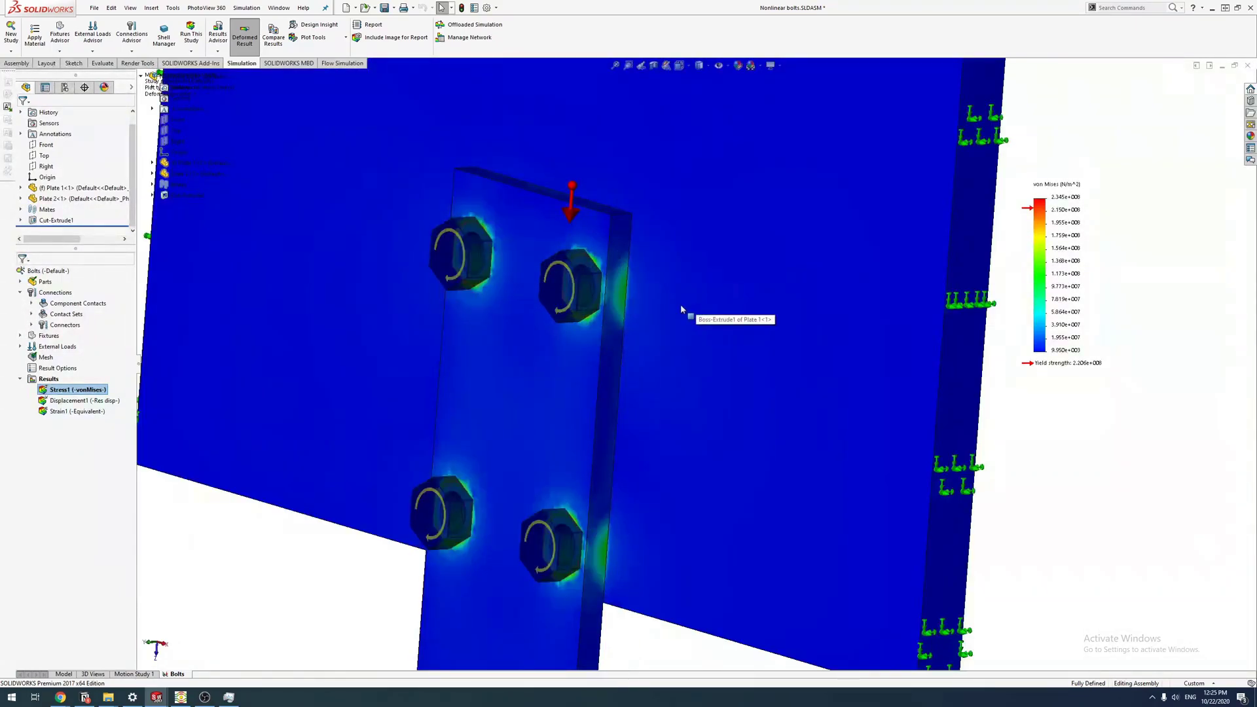
scroll(681, 304, up, 4)
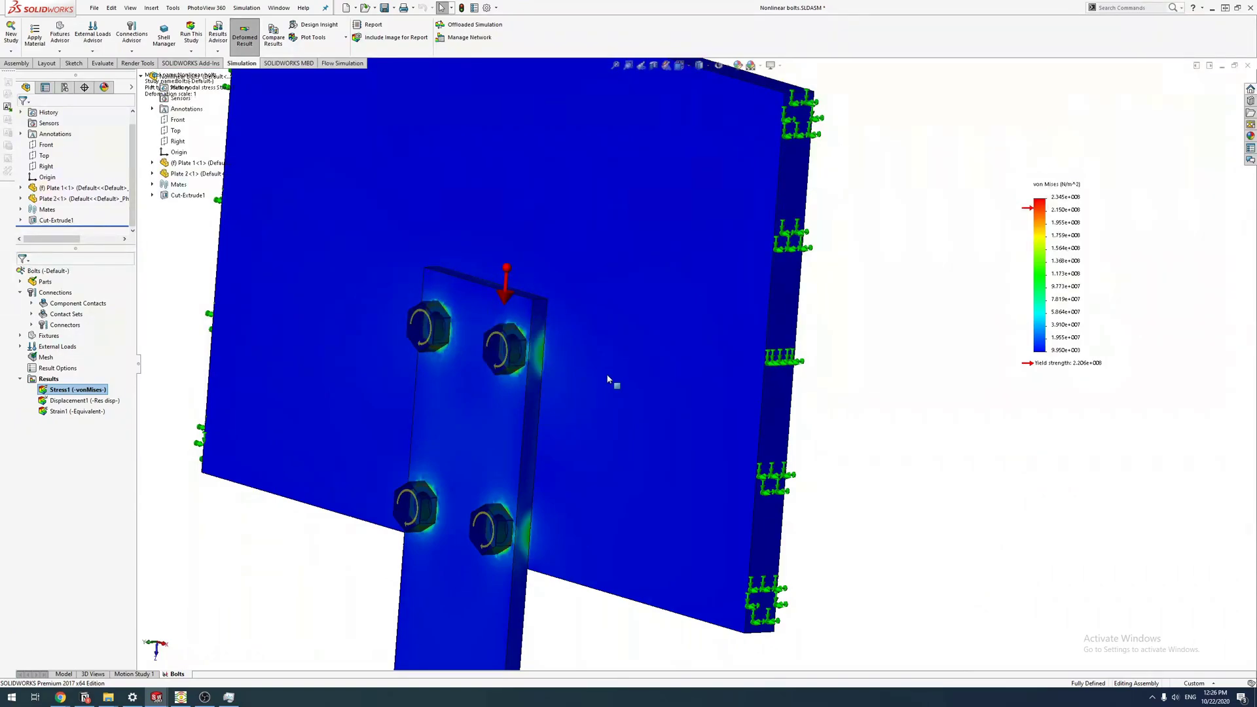
mouse_move(608, 380)
middle_down()
mouse_move(401, 452)
mouse_move(710, 294)
mouse_move(769, 298)
middle_up()
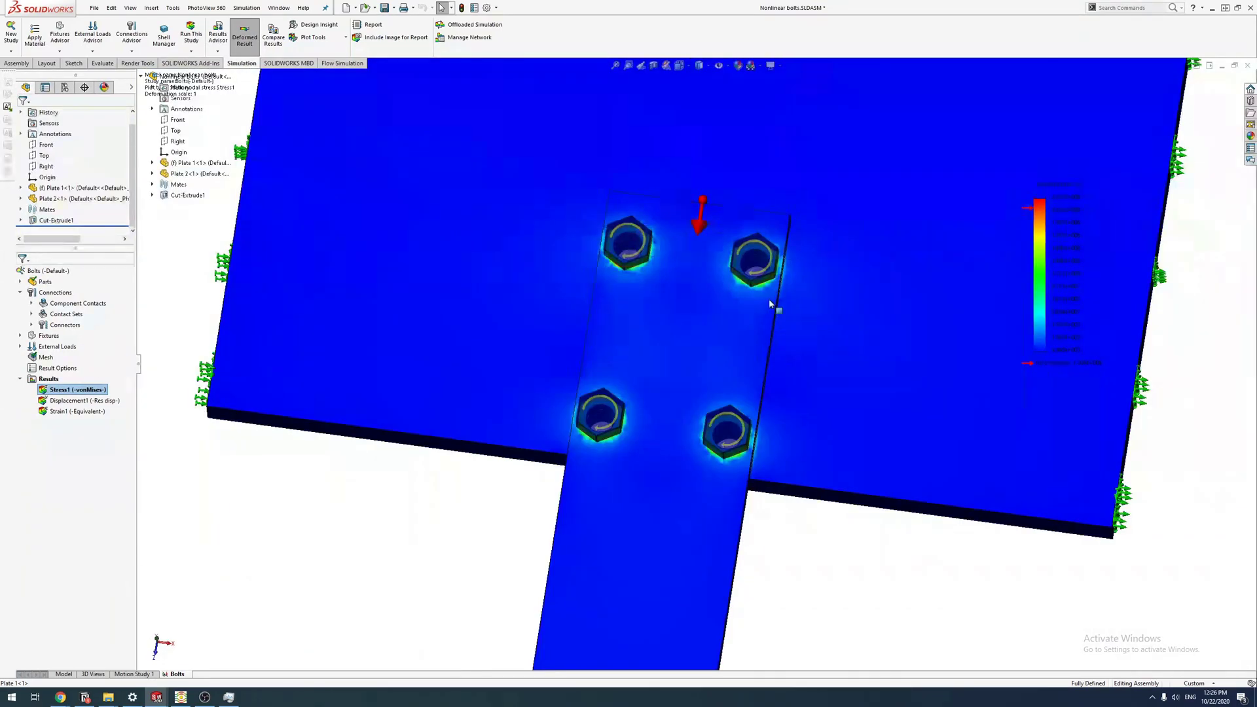
scroll(907, 414, down, 2)
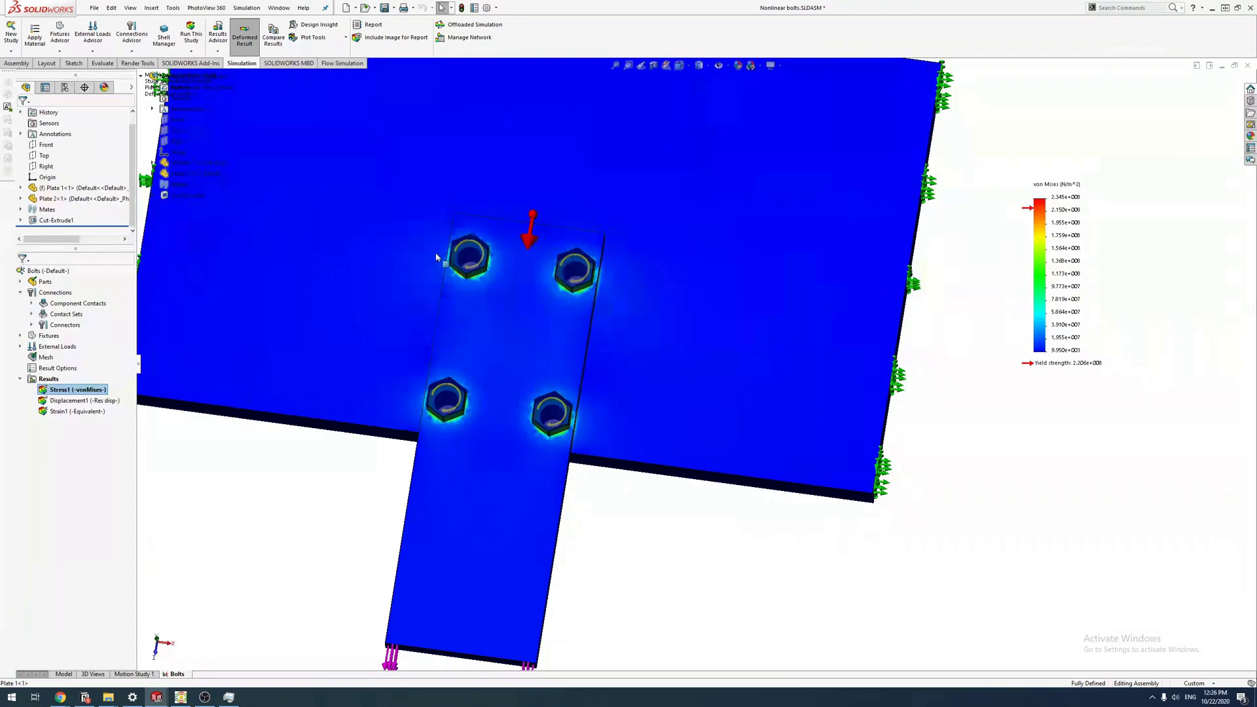
scroll(535, 265, up, 5)
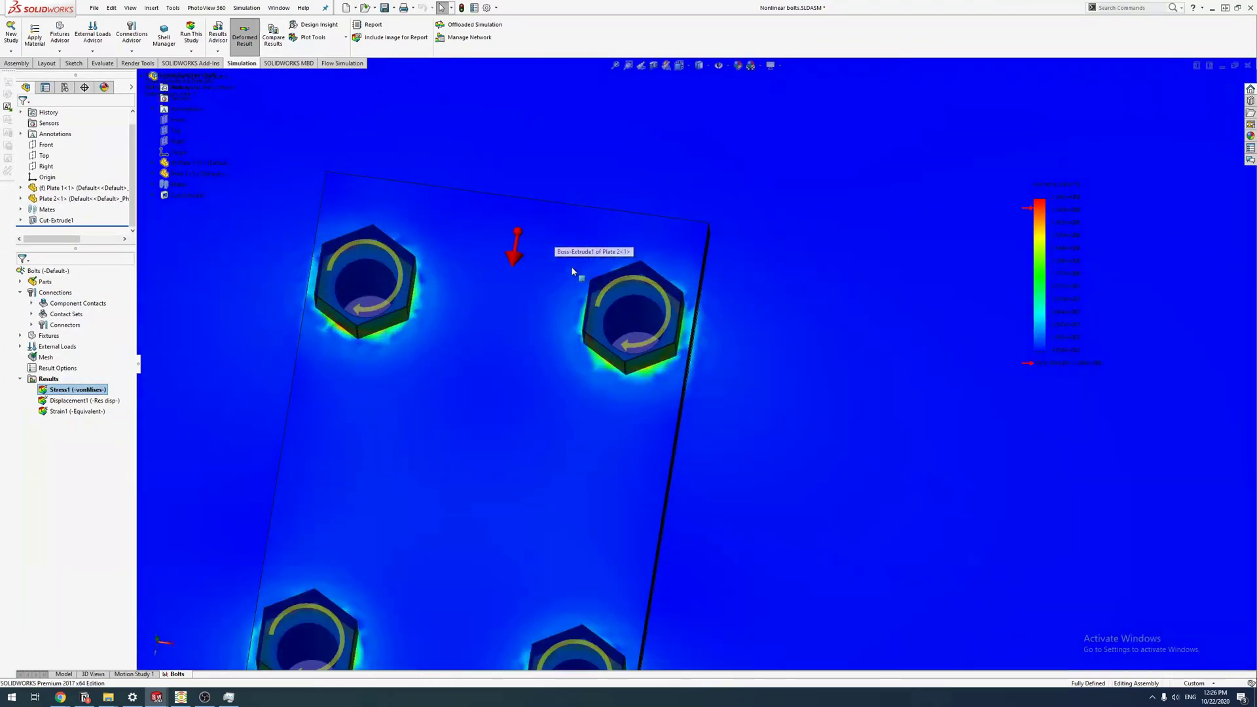
scroll(586, 275, up, 6)
mouse_move(599, 334)
middle_down()
mouse_move(611, 375)
mouse_move(770, 272)
middle_up()
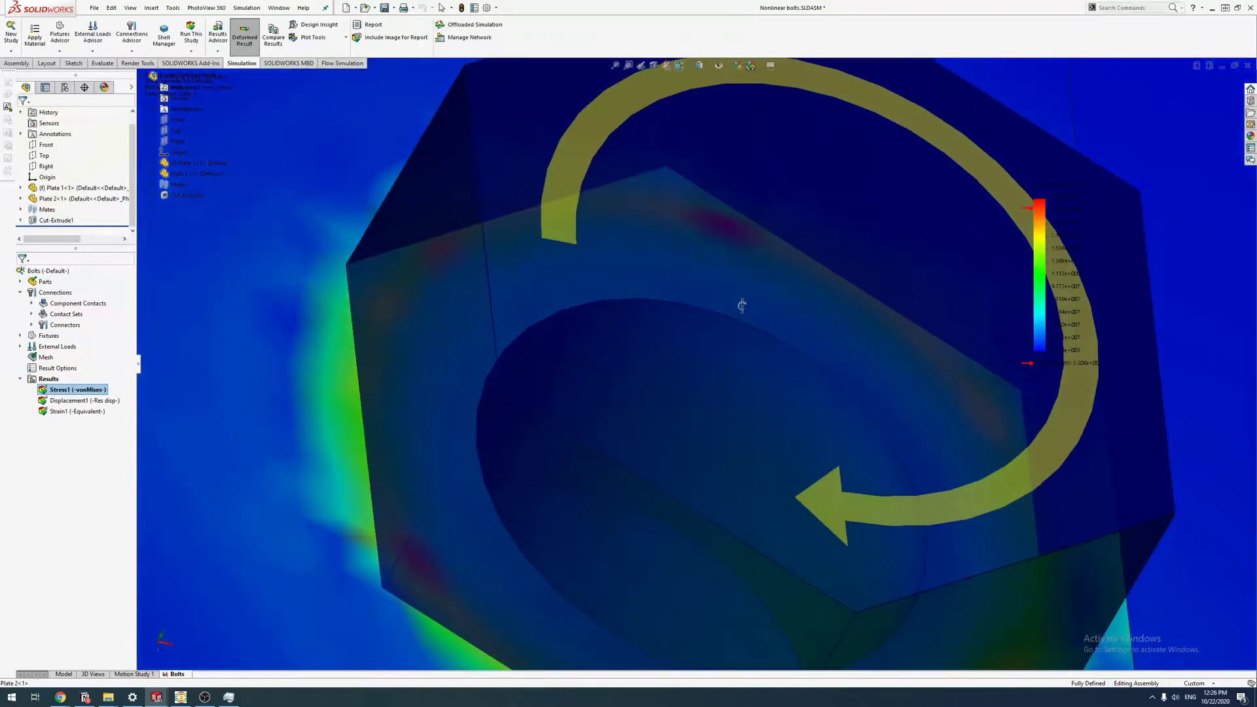
scroll(771, 272, down, 5)
scroll(804, 271, up, 4)
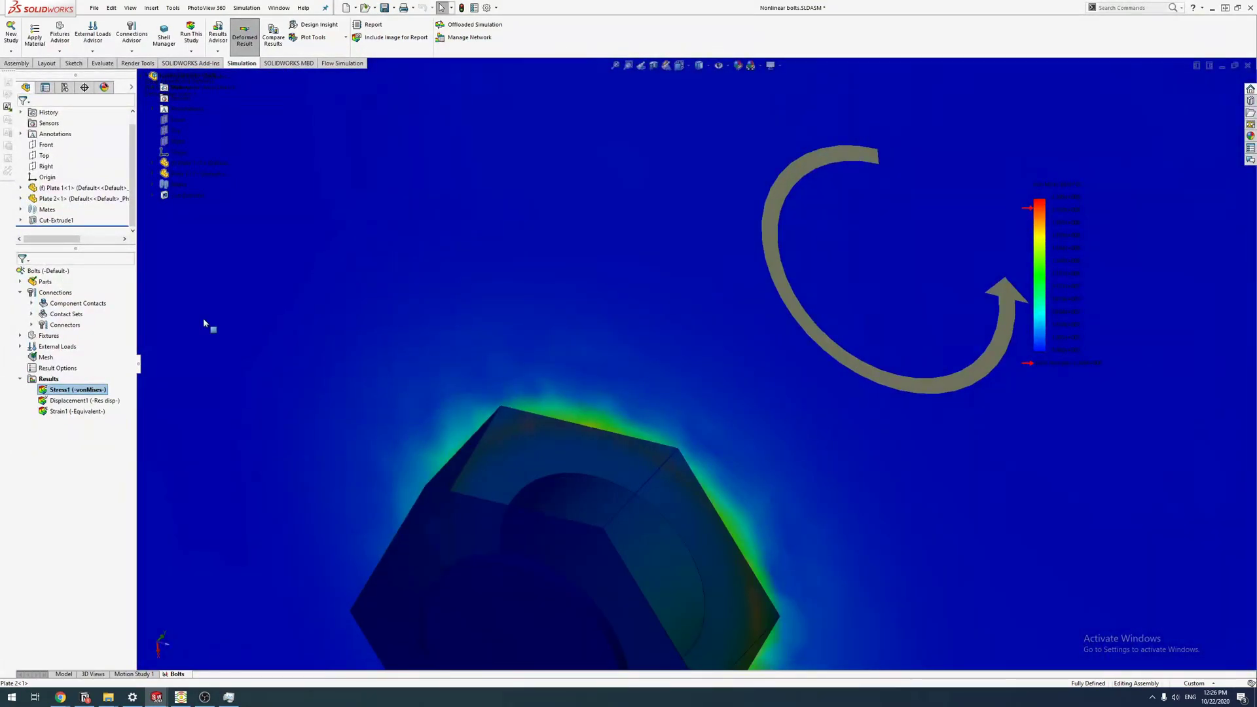
scroll(648, 345, down, 5)
scroll(554, 399, up, 3)
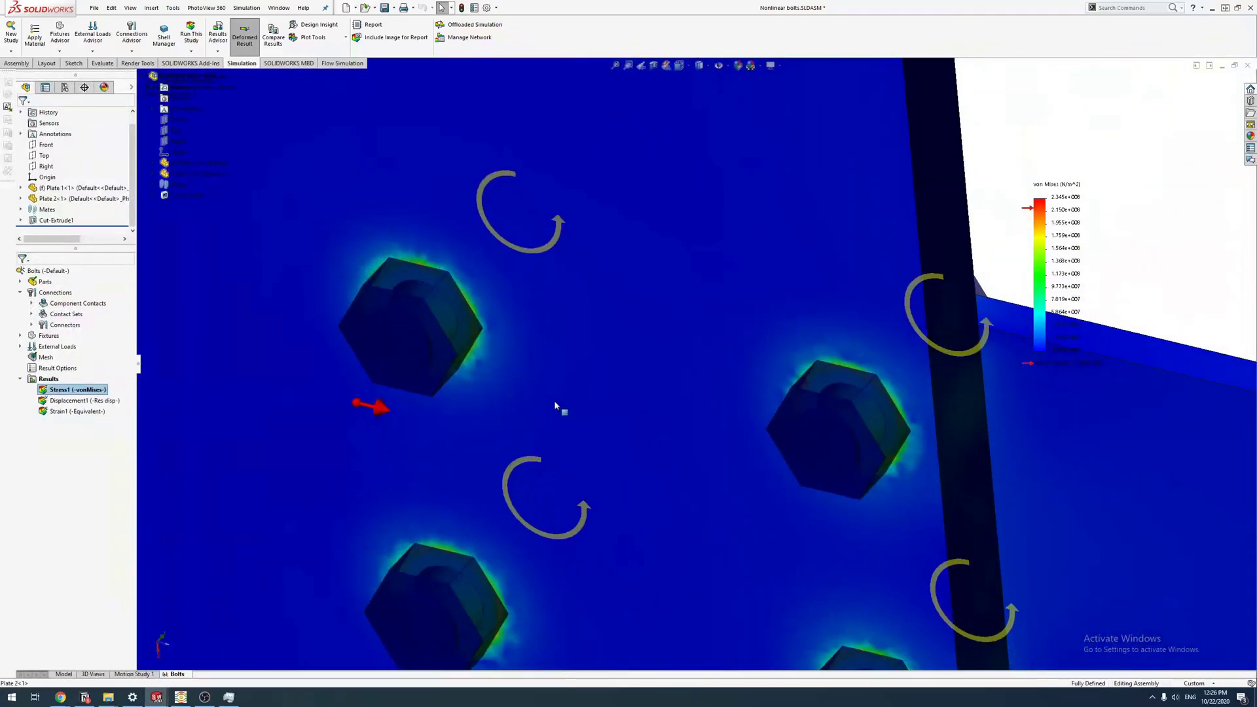
scroll(475, 307, up, 3)
scroll(474, 307, up, 4)
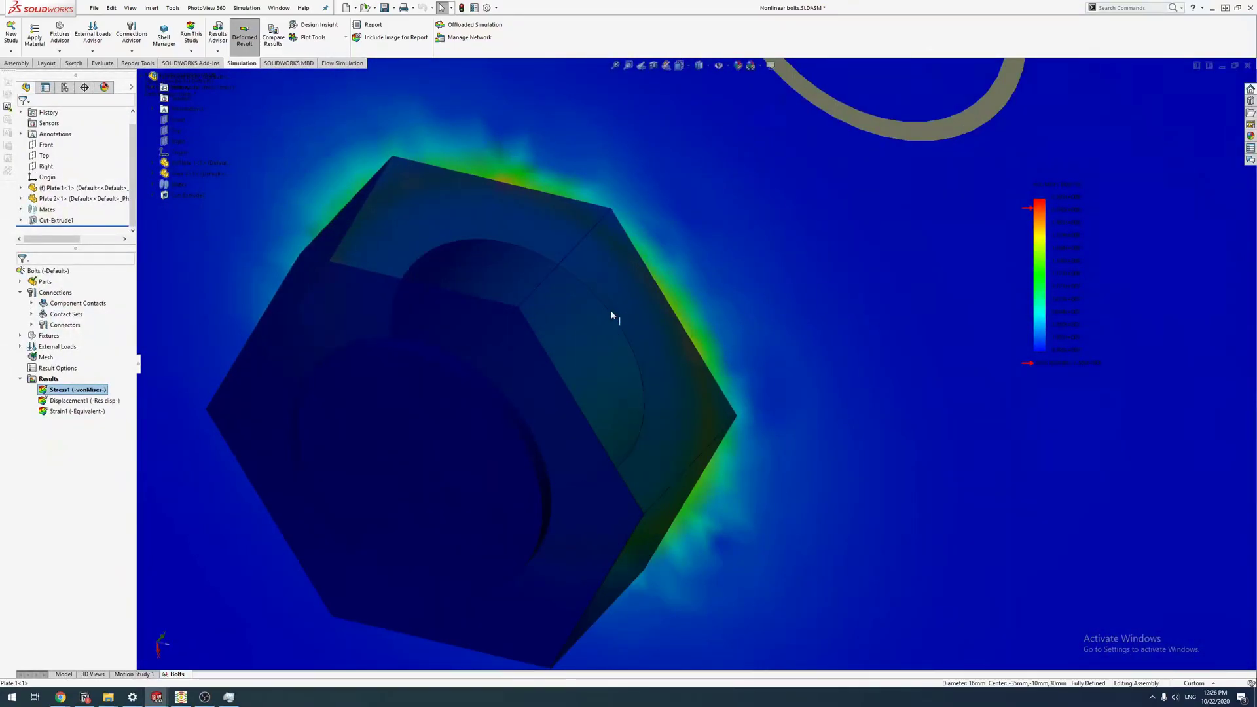
click(612, 315)
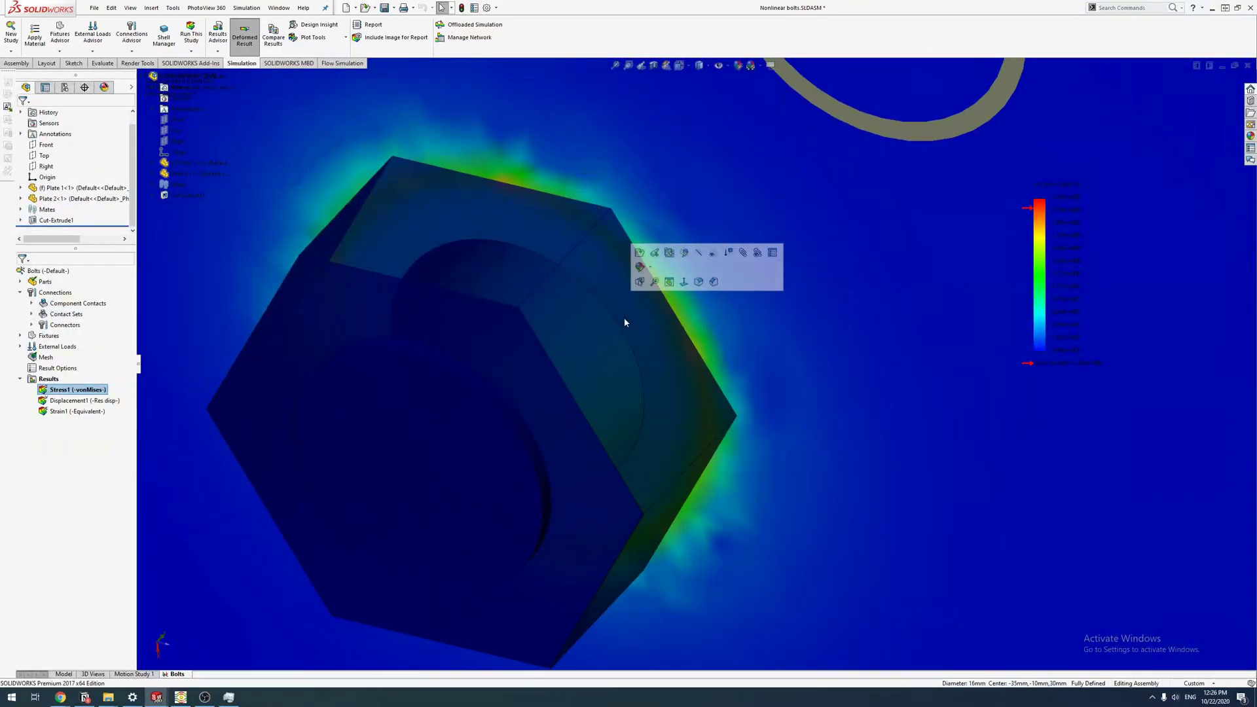
scroll(620, 314, down, 5)
mouse_move(619, 315)
middle_down()
mouse_move(586, 353)
mouse_move(594, 374)
middle_up()
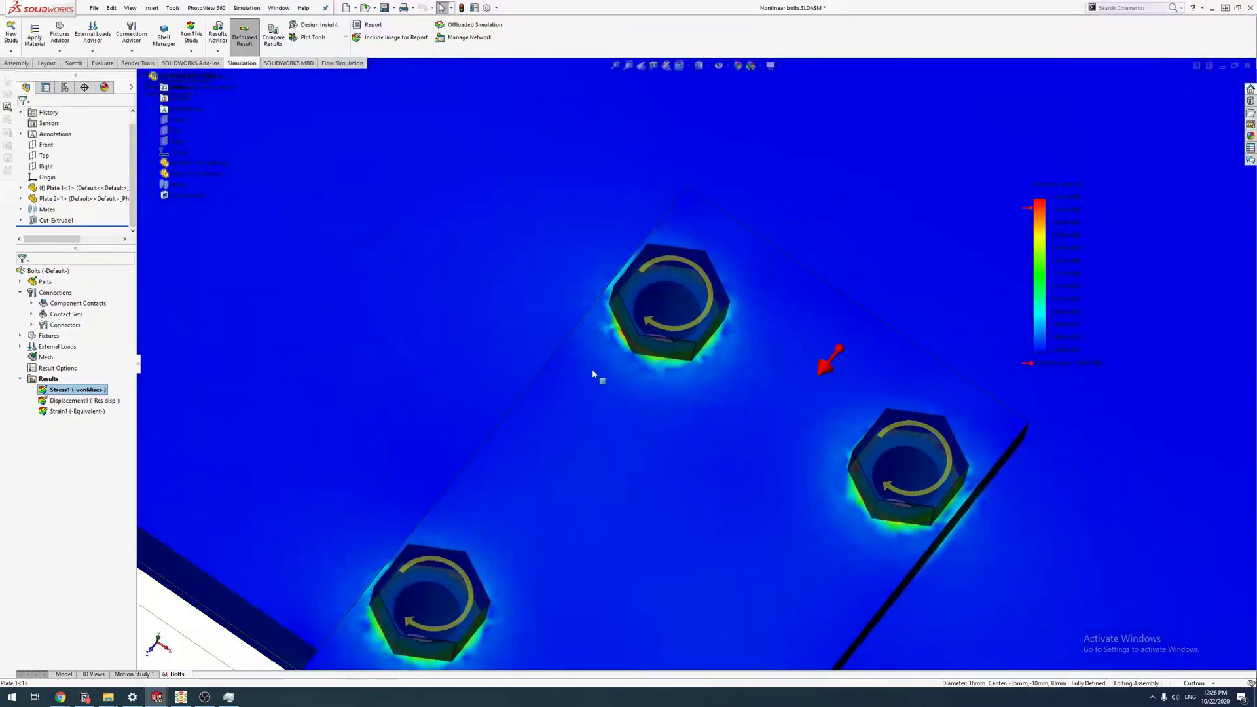
scroll(633, 344, up, 3)
scroll(639, 344, up, 3)
scroll(649, 344, up, 3)
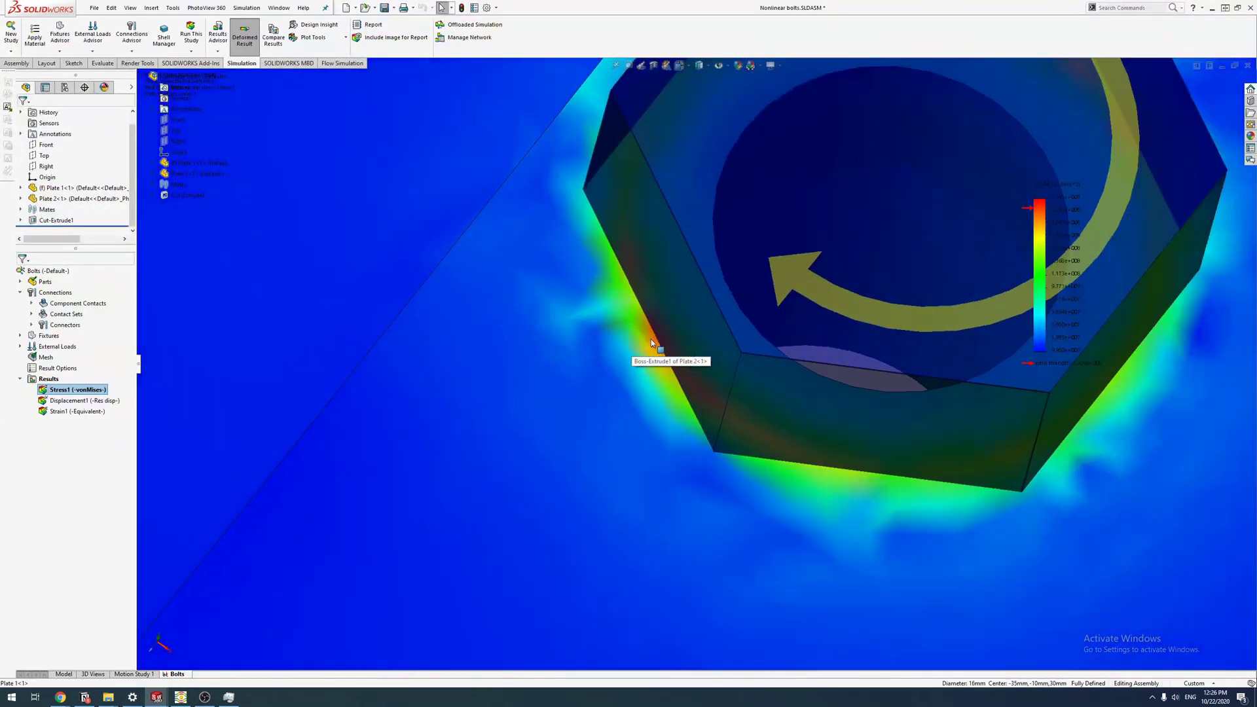
scroll(654, 345, down, 1)
scroll(649, 344, down, 5)
scroll(649, 344, down, 4)
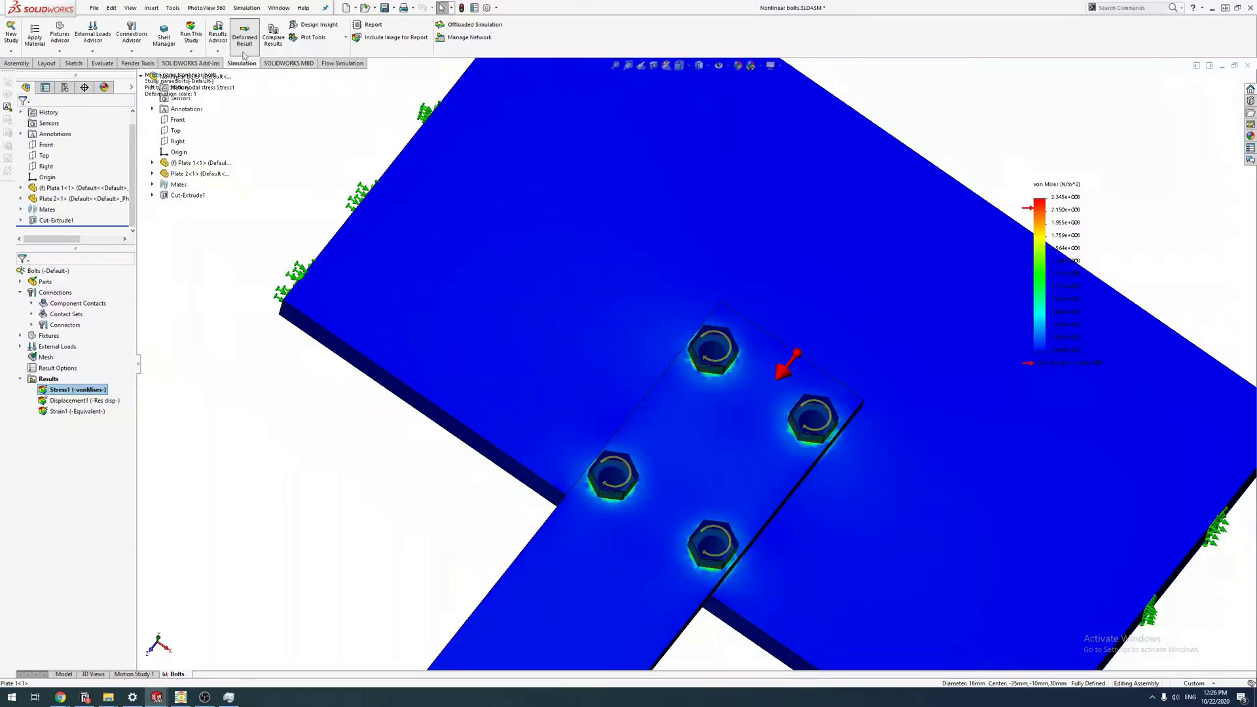
click(313, 39)
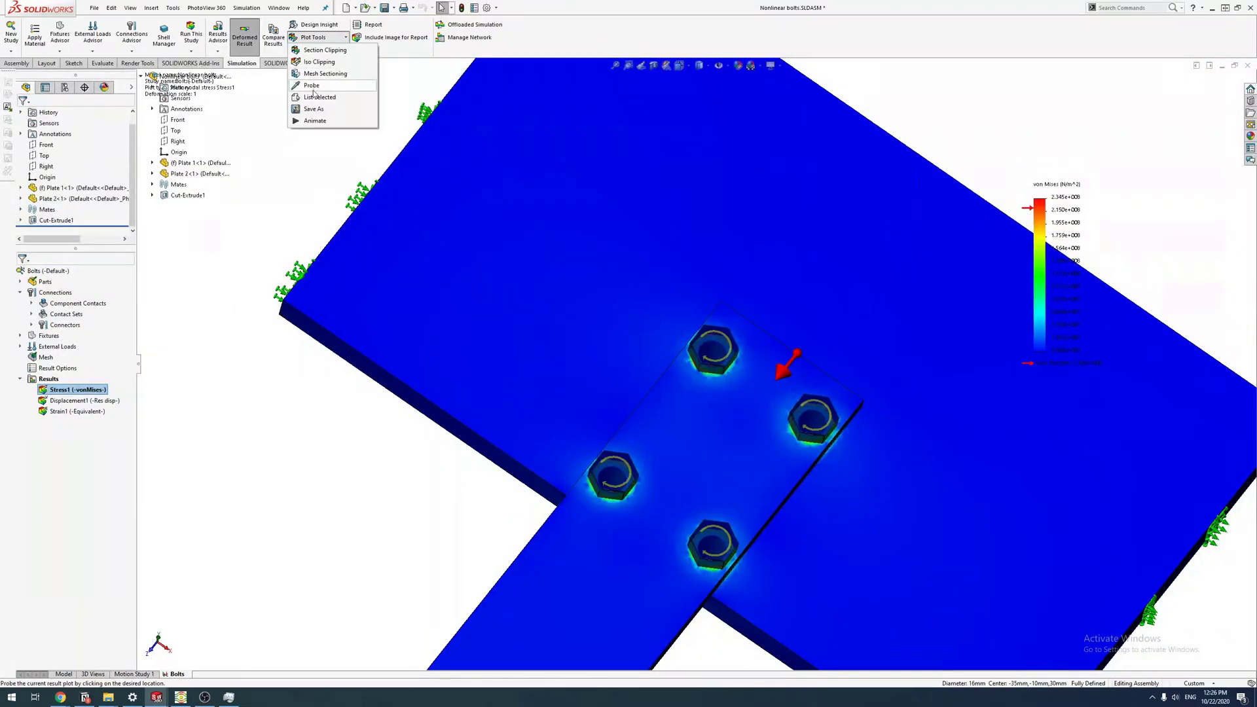
Step: Start the Probe tool and orbit to a clear view of all four bolts
click(670, 339)
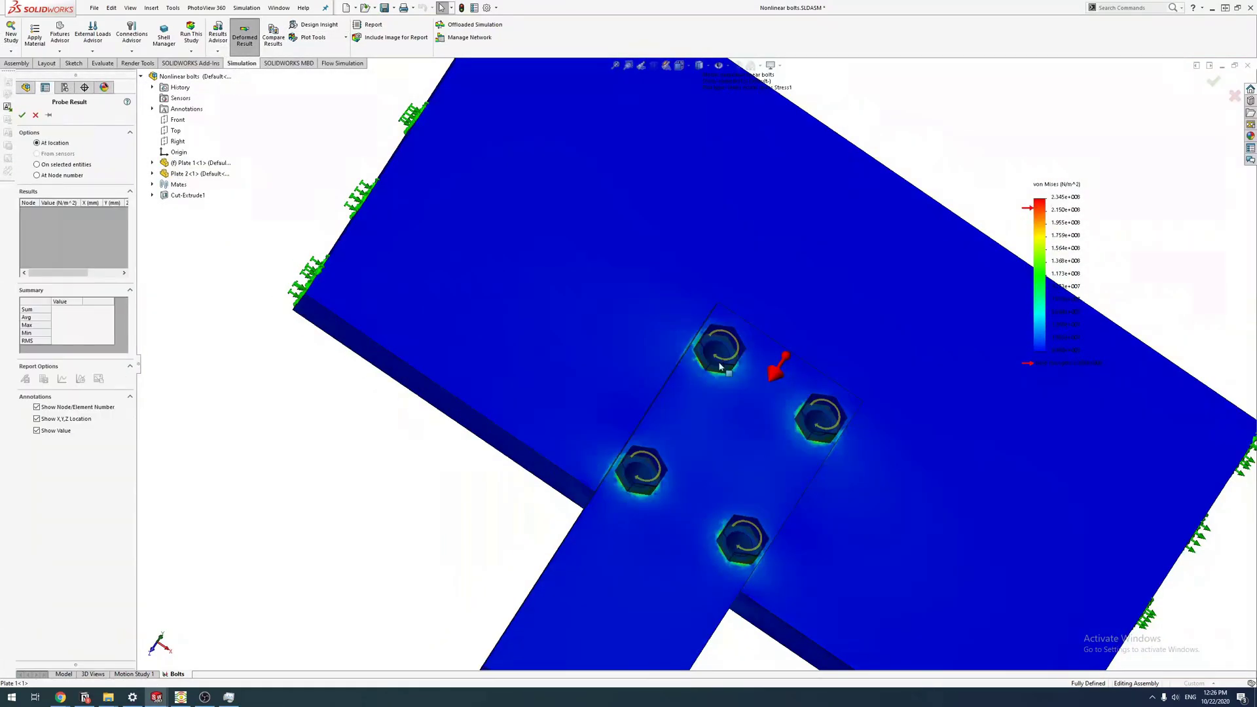
scroll(699, 336, up, 8)
middle_drag(639, 380, 711, 474)
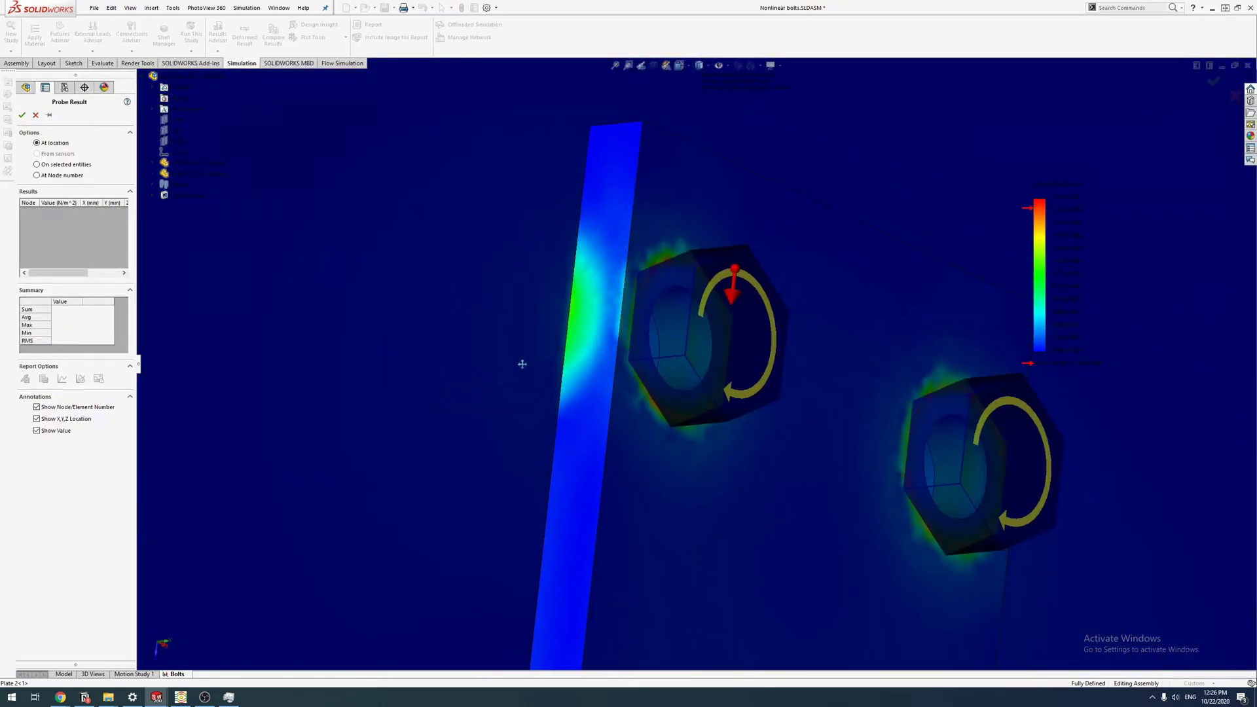
key(f)
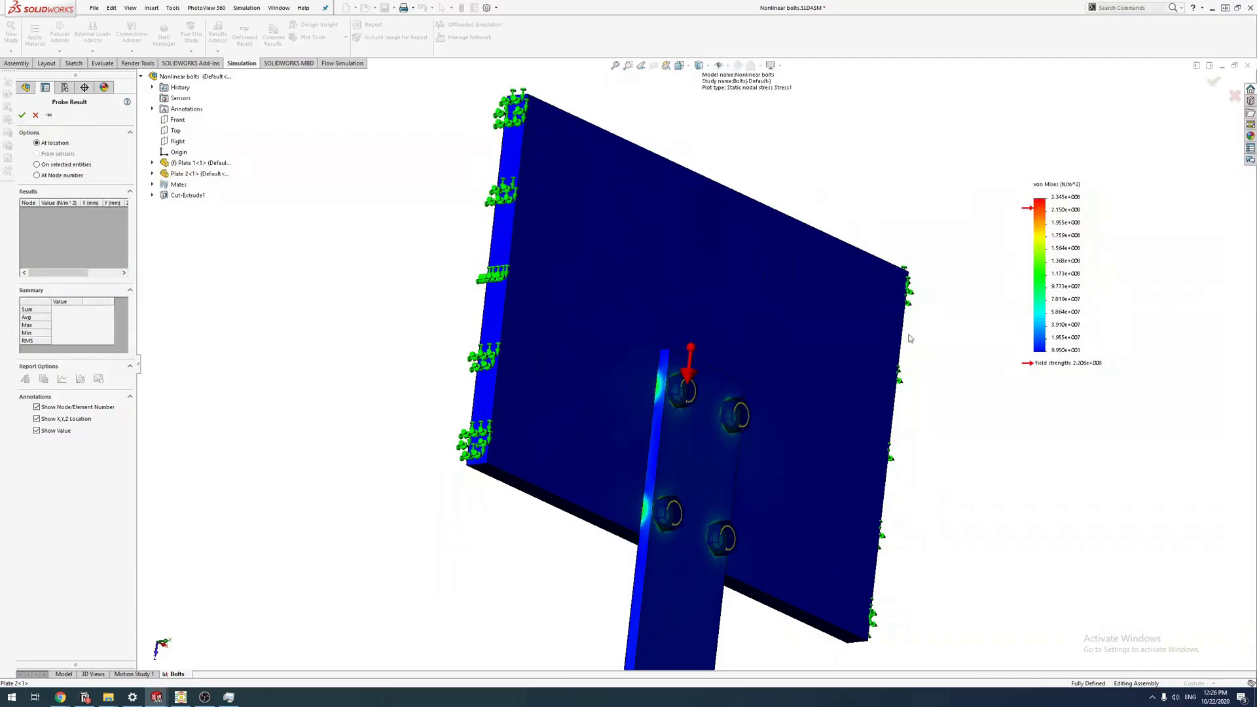
scroll(666, 394, up, 5)
scroll(599, 351, up, 2)
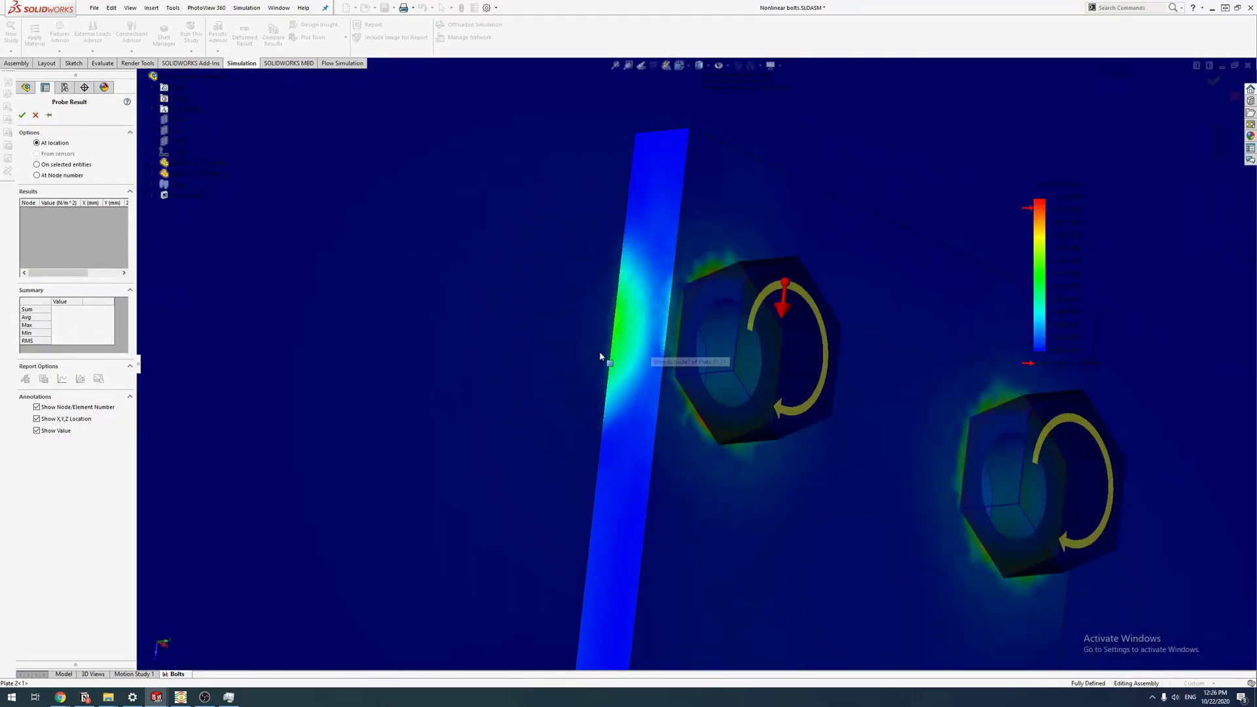
scroll(600, 351, down, 4)
key(f)
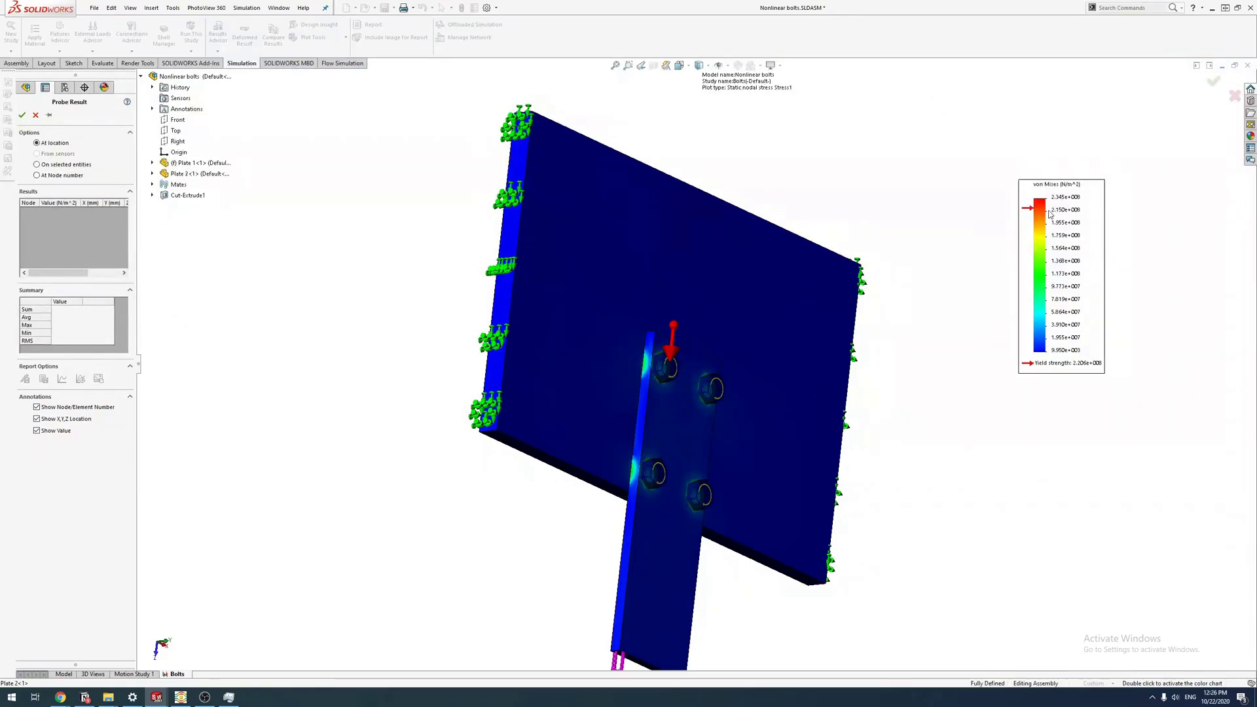
scroll(756, 265, up, 2)
scroll(688, 324, up, 3)
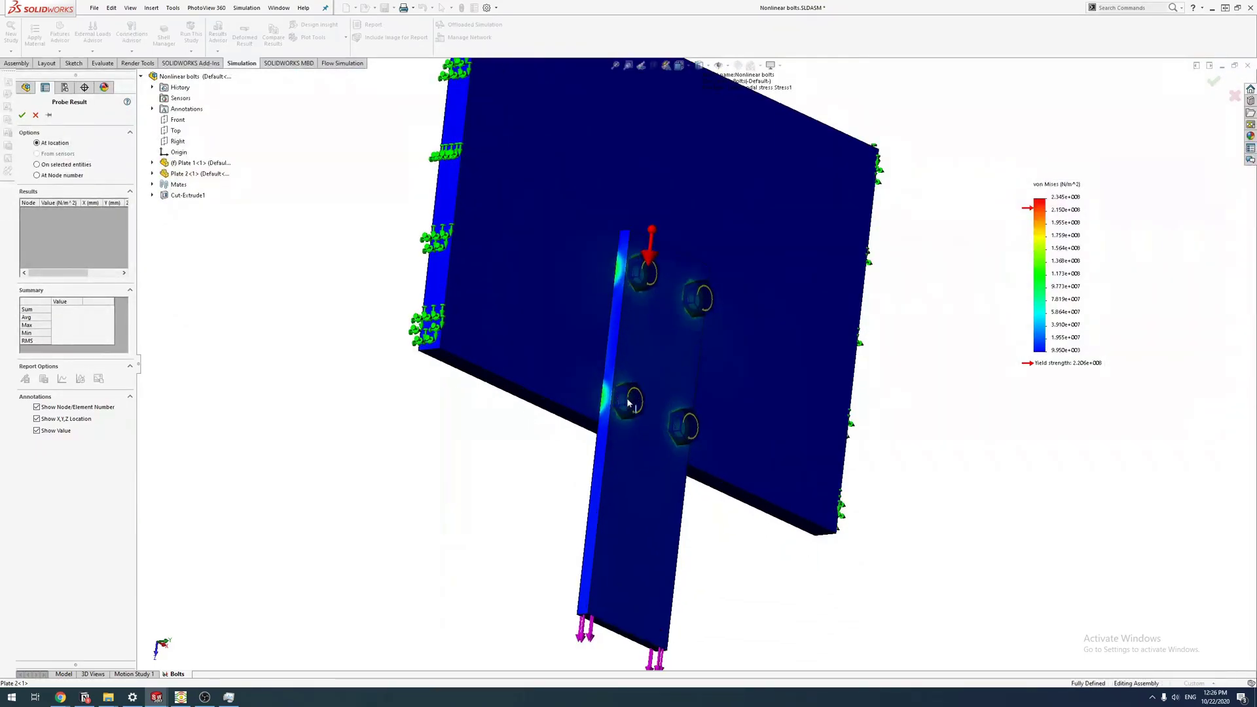
scroll(638, 398, up, 5)
scroll(639, 398, down, 5)
middle_drag(668, 394, 560, 451)
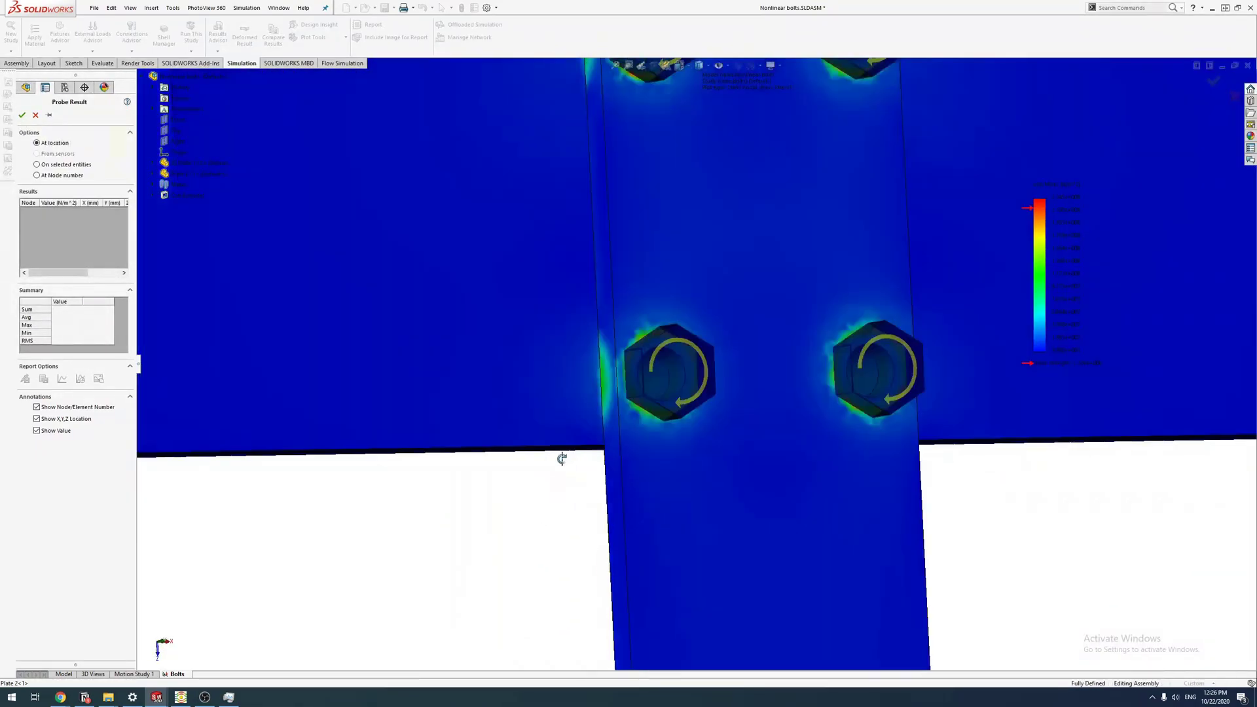
scroll(560, 453, up, 5)
mouse_move(423, 457)
middle_down()
mouse_move(398, 482)
mouse_move(359, 580)
mouse_move(291, 560)
middle_up()
scroll(290, 560, down, 5)
mouse_move(541, 363)
middle_down()
mouse_move(693, 362)
mouse_move(501, 366)
middle_up()
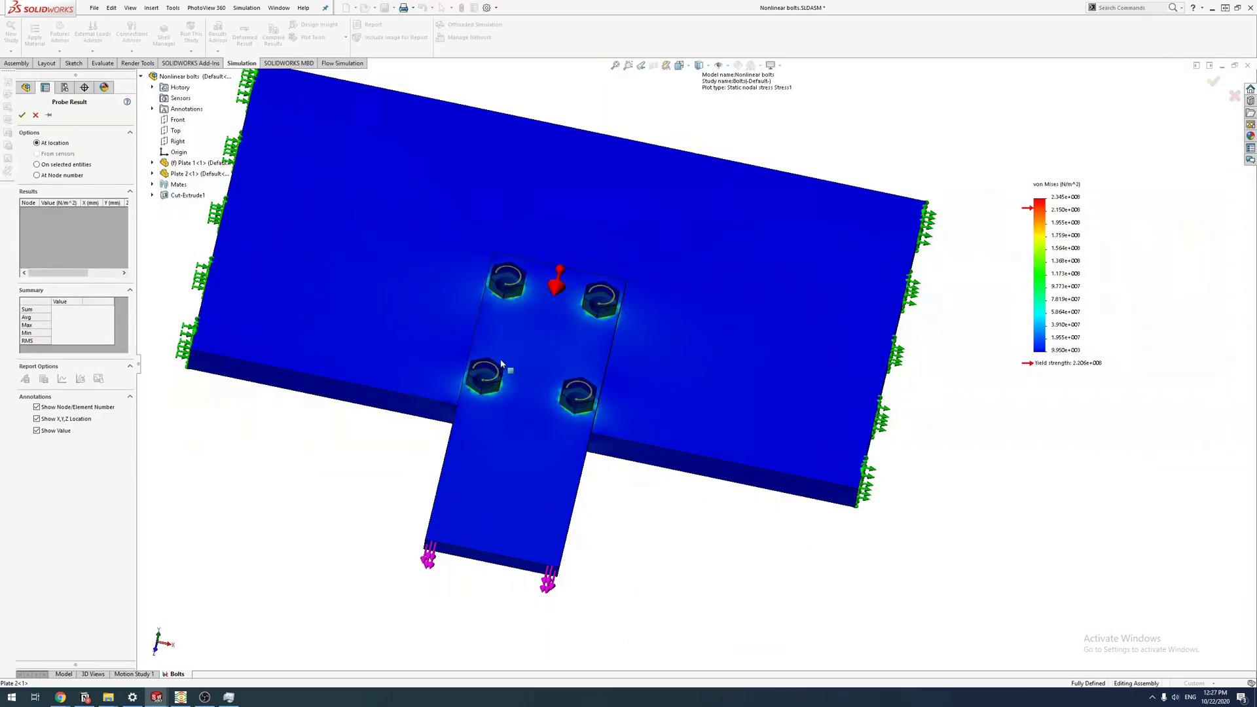
Step: Probe von Mises stress beside each of the four bolts, reading about 3.9e7–5.2e7 N/m²
click(503, 297)
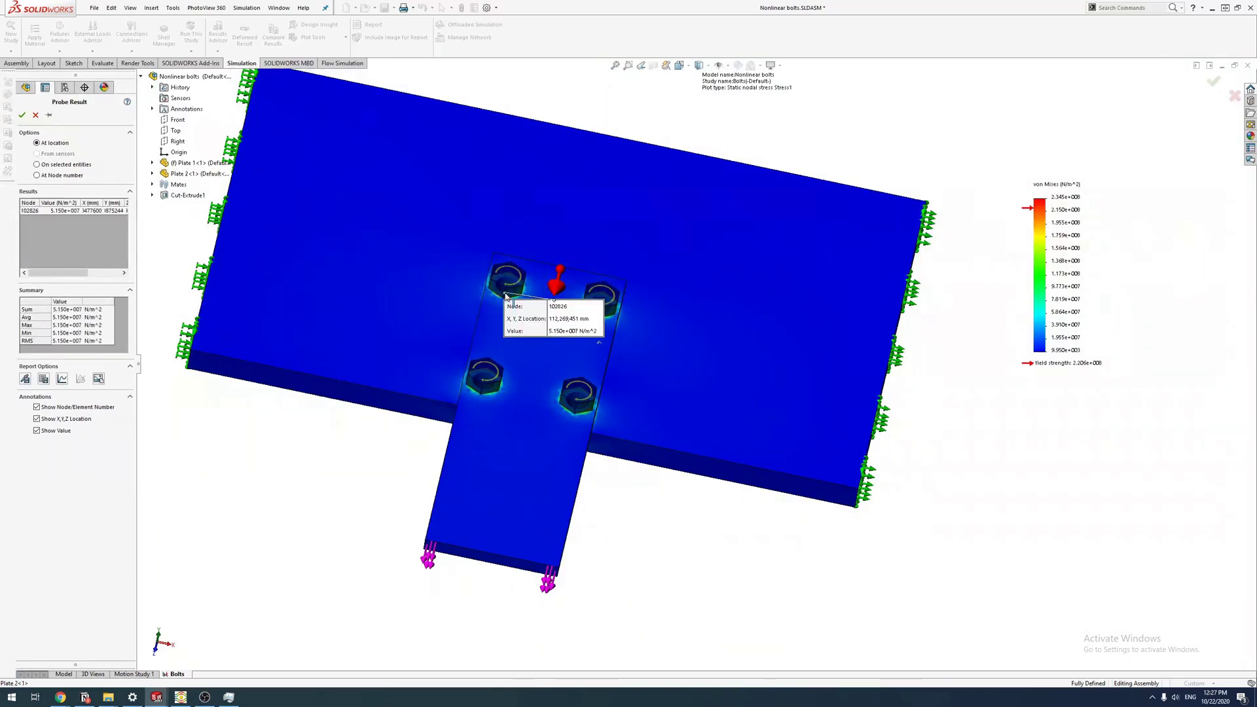
click(494, 392)
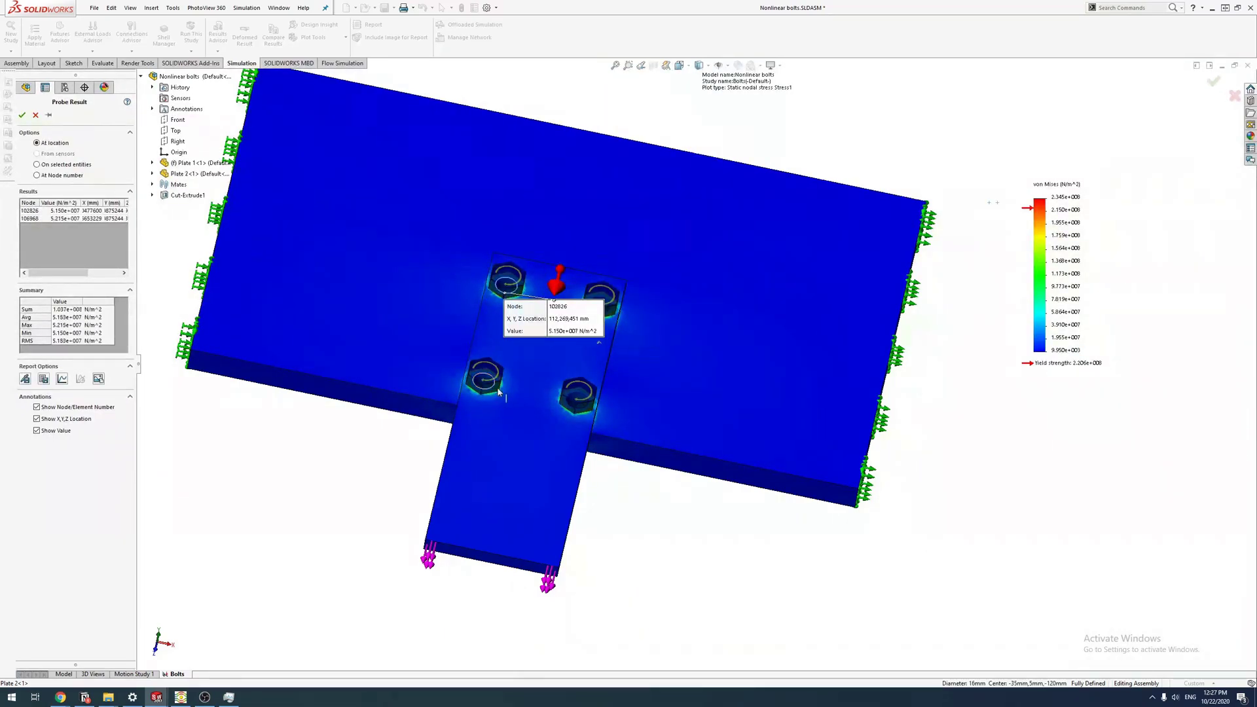
click(609, 310)
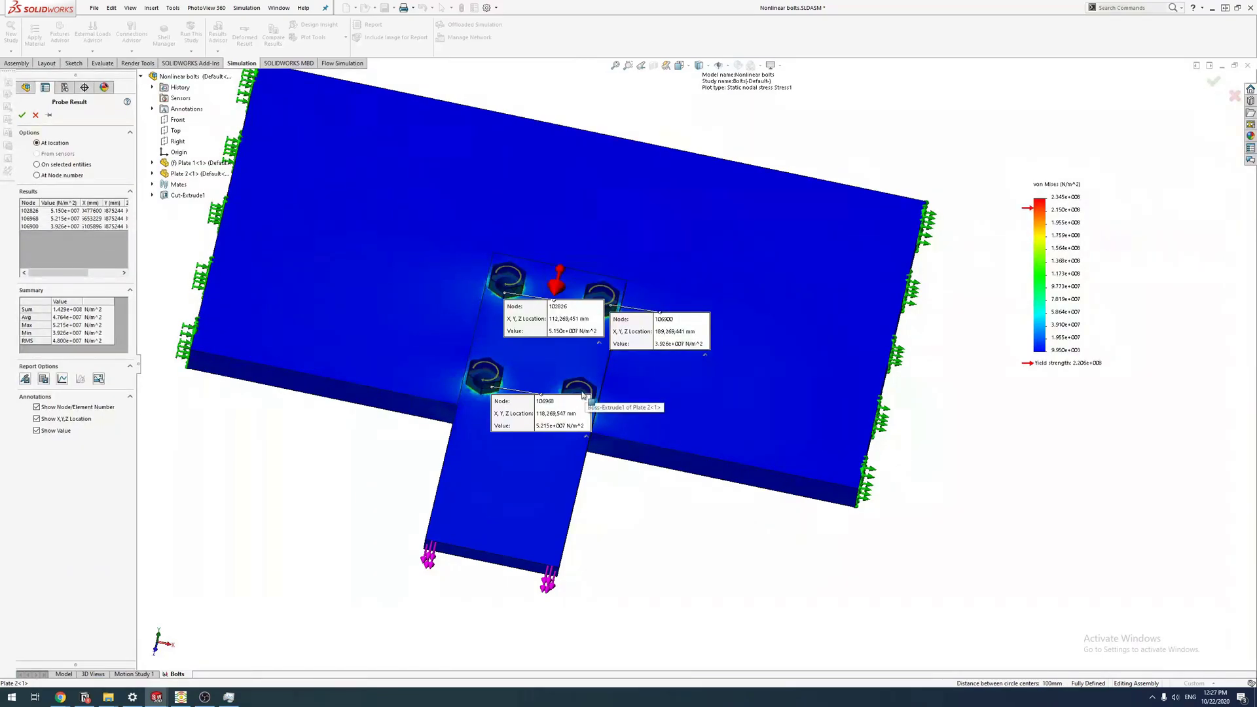
middle_drag(589, 398, 573, 402)
scroll(589, 397, down, 2)
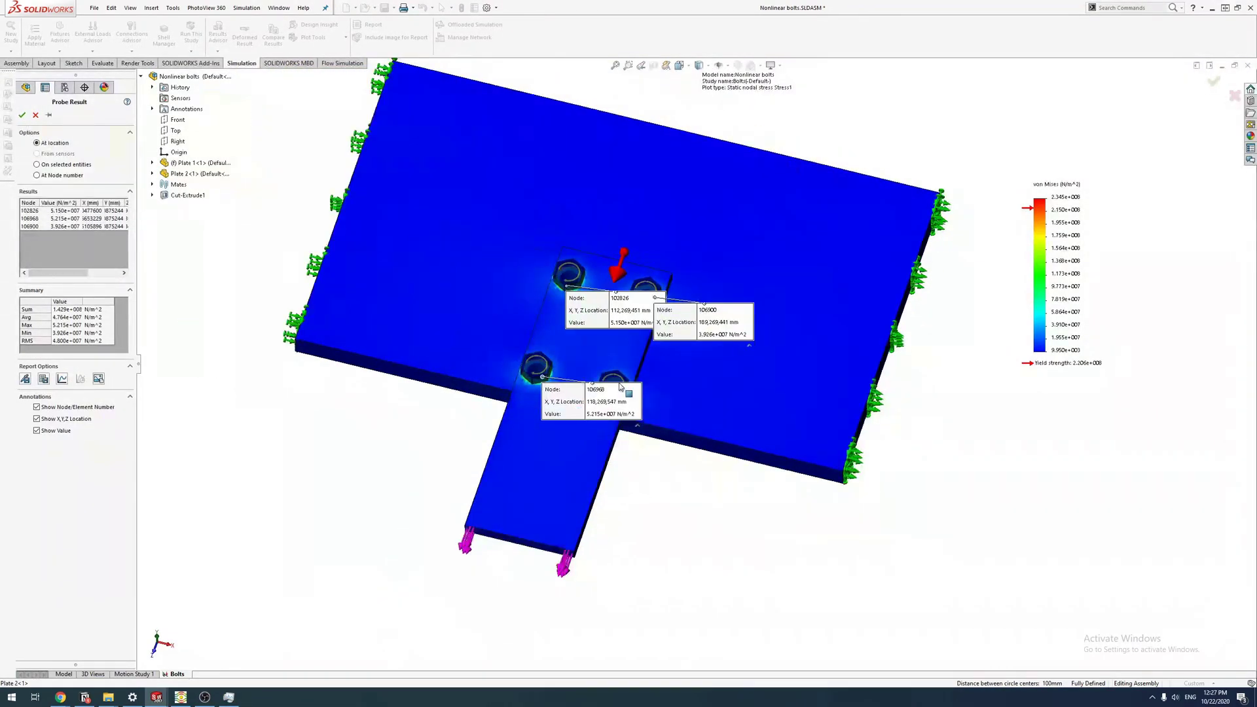
scroll(629, 392, up, 8)
click(807, 296)
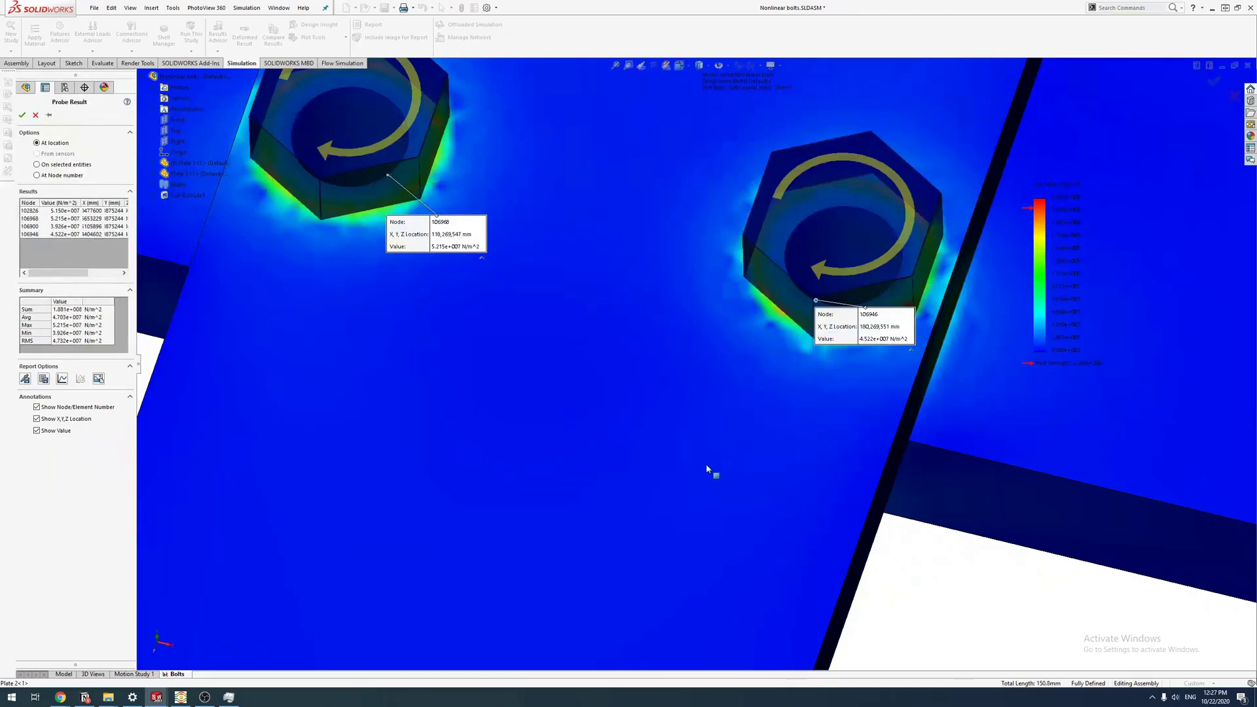
scroll(706, 464, down, 8)
scroll(686, 484, down, 8)
scroll(670, 466, up, 7)
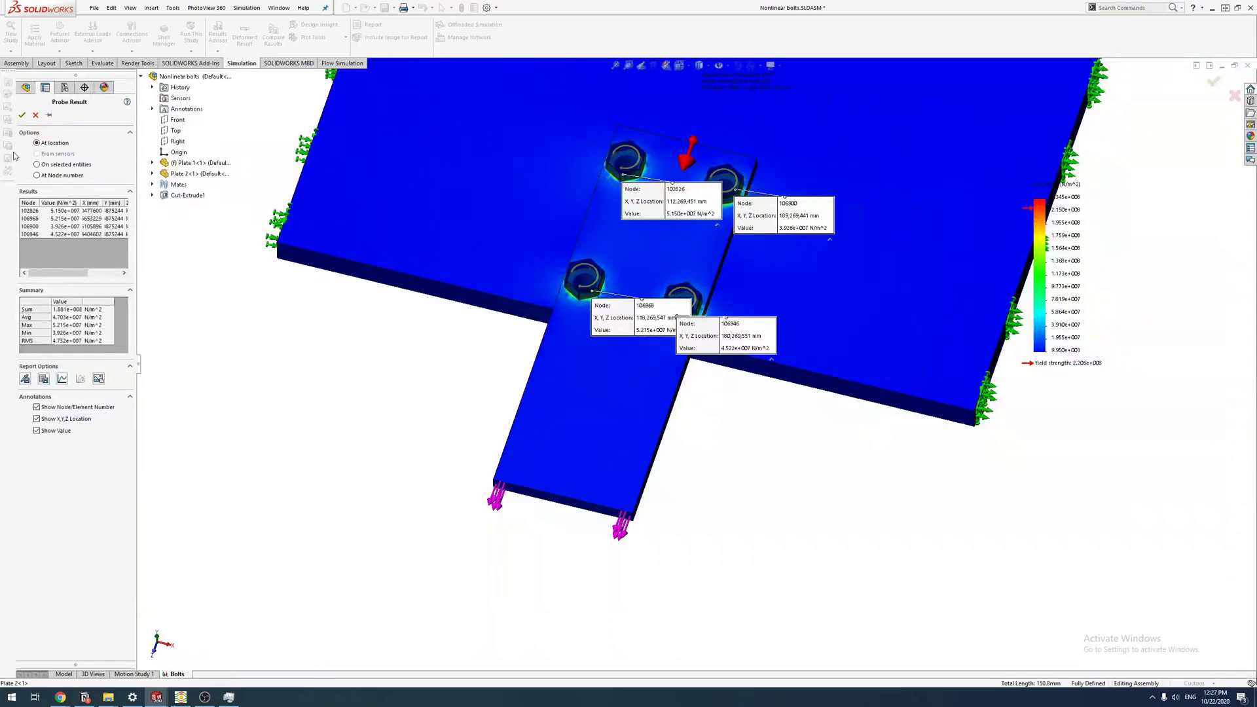
Step: Finish probing and view the displacement plot from the front and oblique angles
click(24, 116)
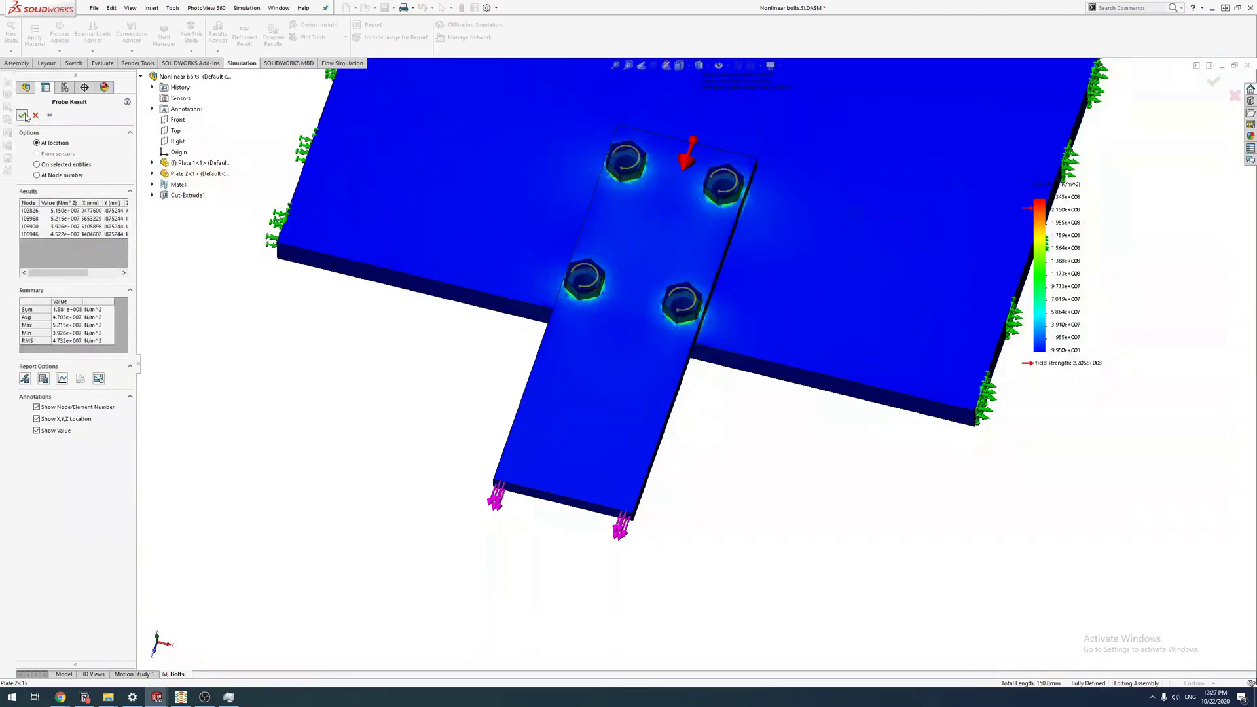
mouse_move(410, 385)
middle_down()
mouse_move(628, 319)
mouse_move(462, 382)
middle_up()
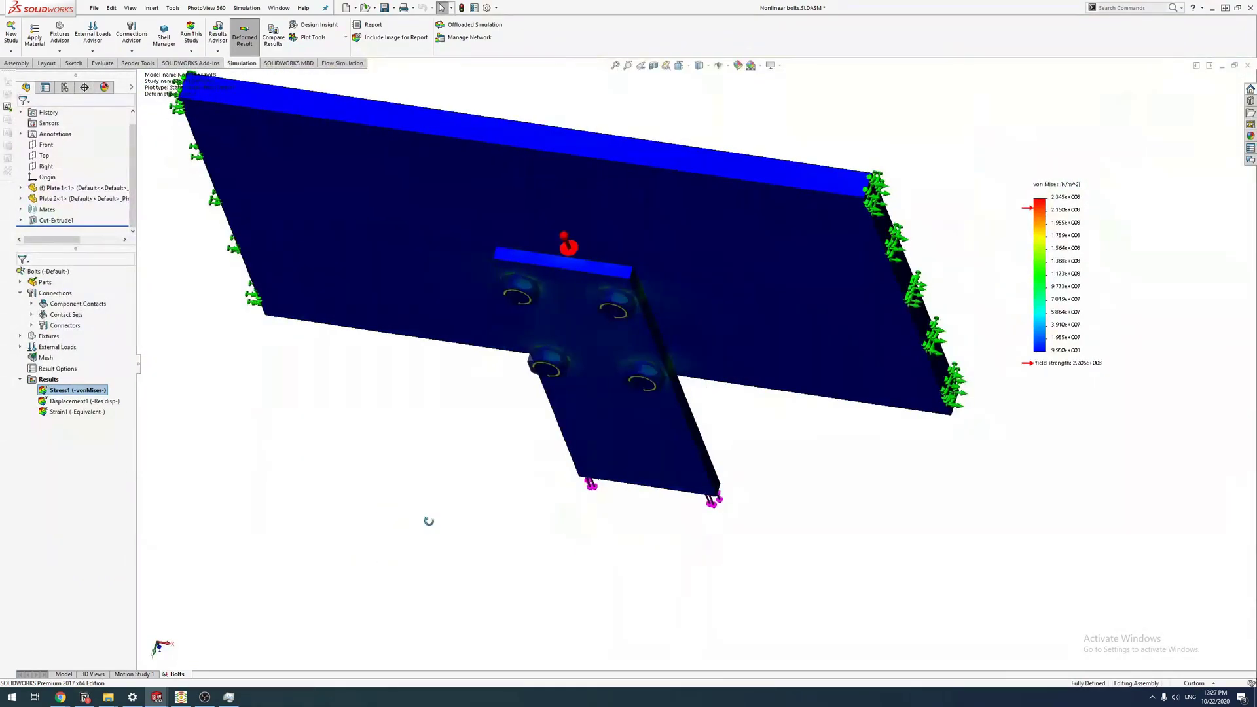
middle_drag(463, 382, 431, 520)
key(ctrl+1)
middle_drag(744, 451, 649, 493)
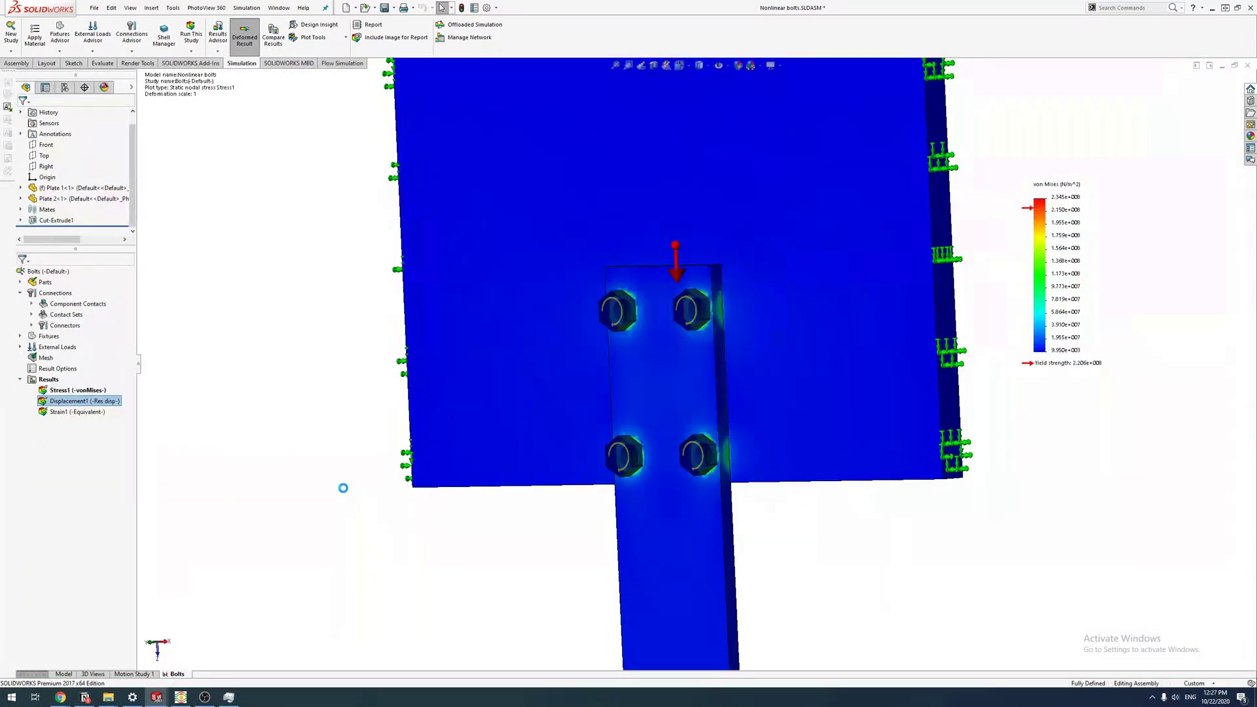
middle_drag(408, 479, 400, 511)
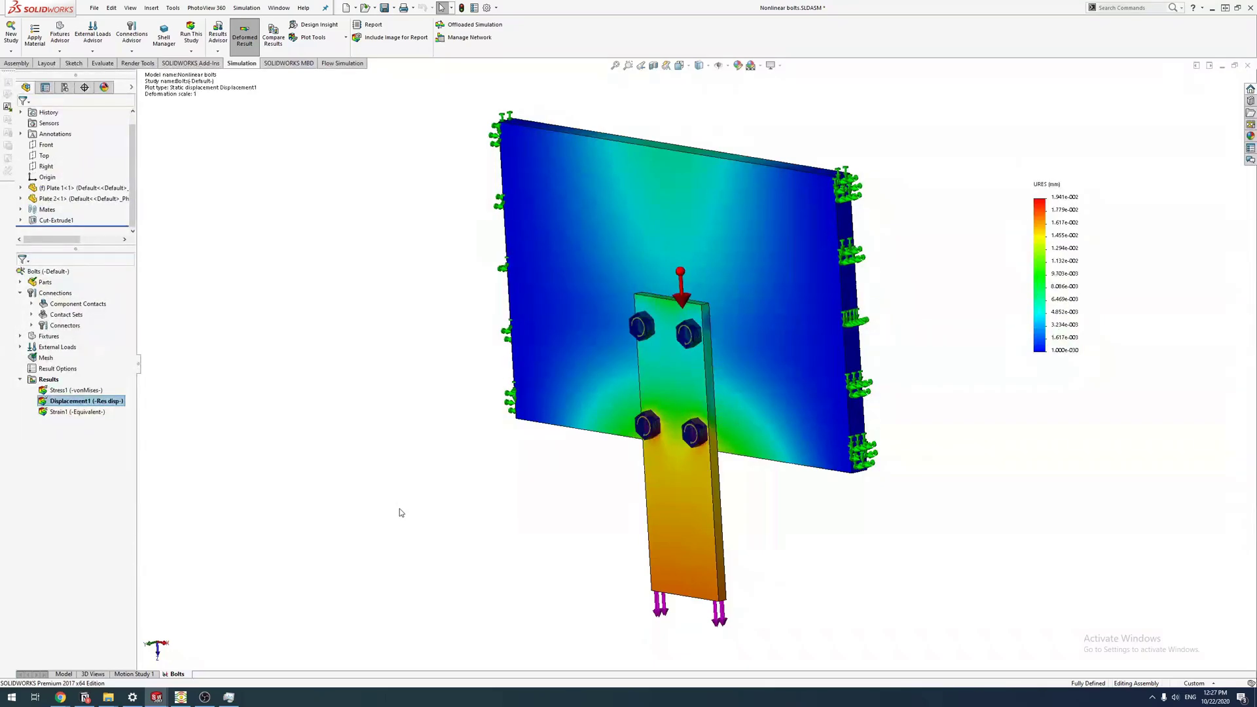
Step: Orbit around the displacement results to inspect the strap and bolts, ending in Front view
mouse_move(633, 359)
middle_down()
mouse_move(772, 458)
mouse_move(586, 552)
middle_up()
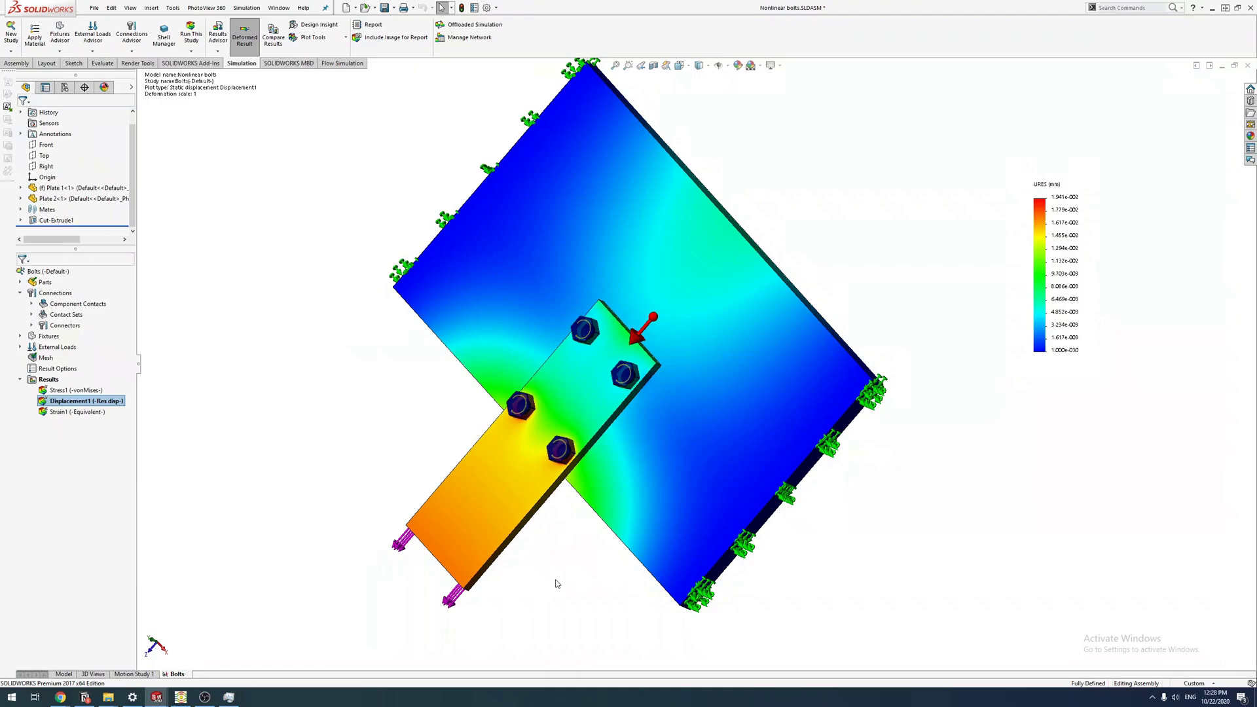
middle_drag(556, 584, 366, 478)
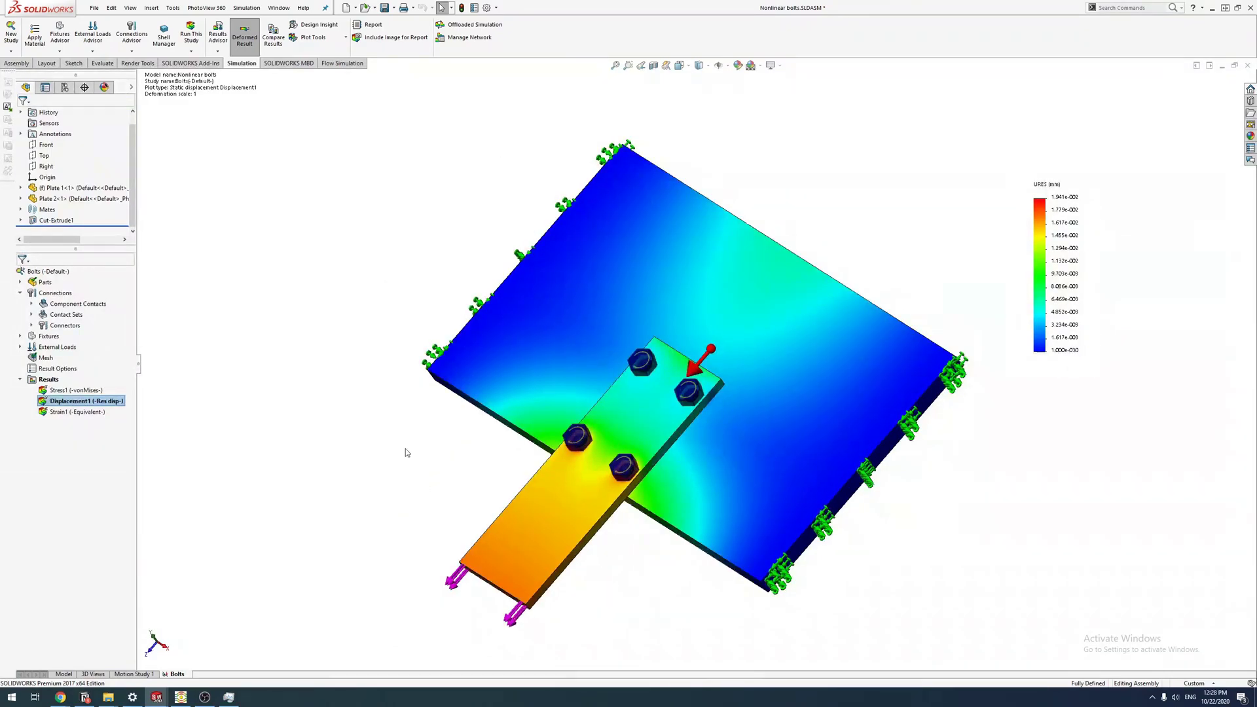
scroll(572, 447, up, 3)
scroll(590, 432, down, 3)
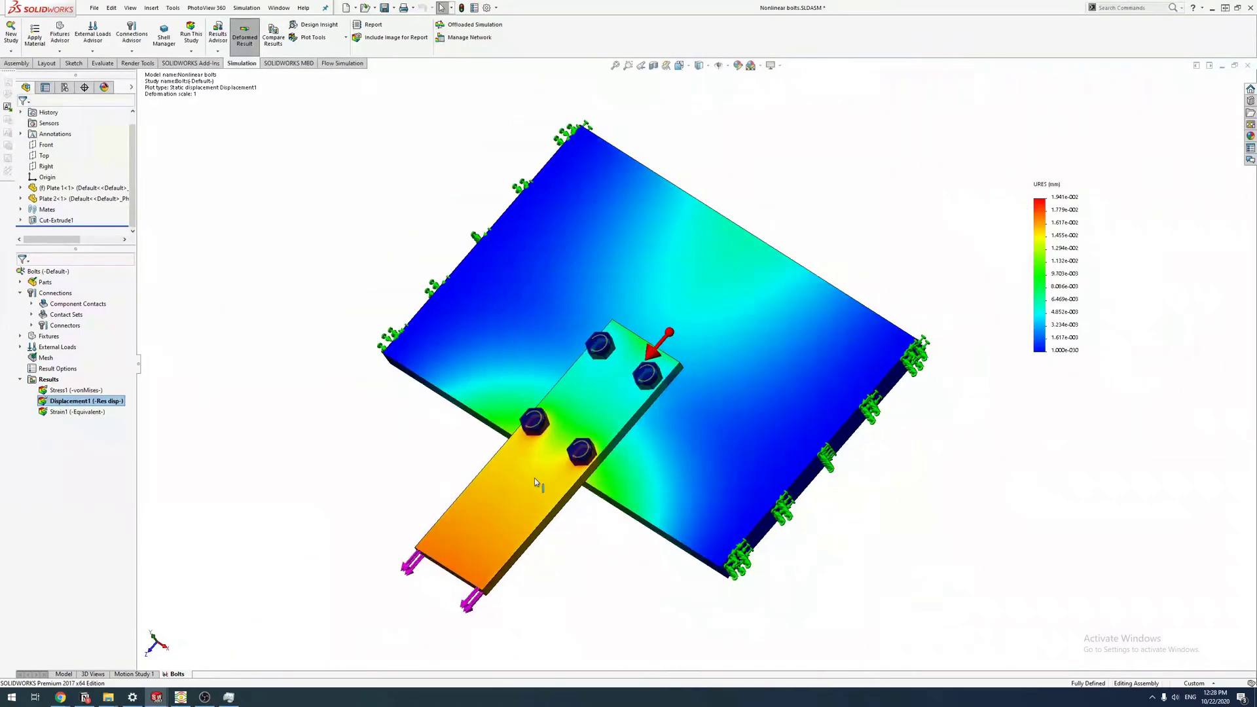
mouse_move(534, 479)
middle_down()
mouse_move(570, 401)
mouse_move(560, 284)
mouse_move(517, 457)
middle_up()
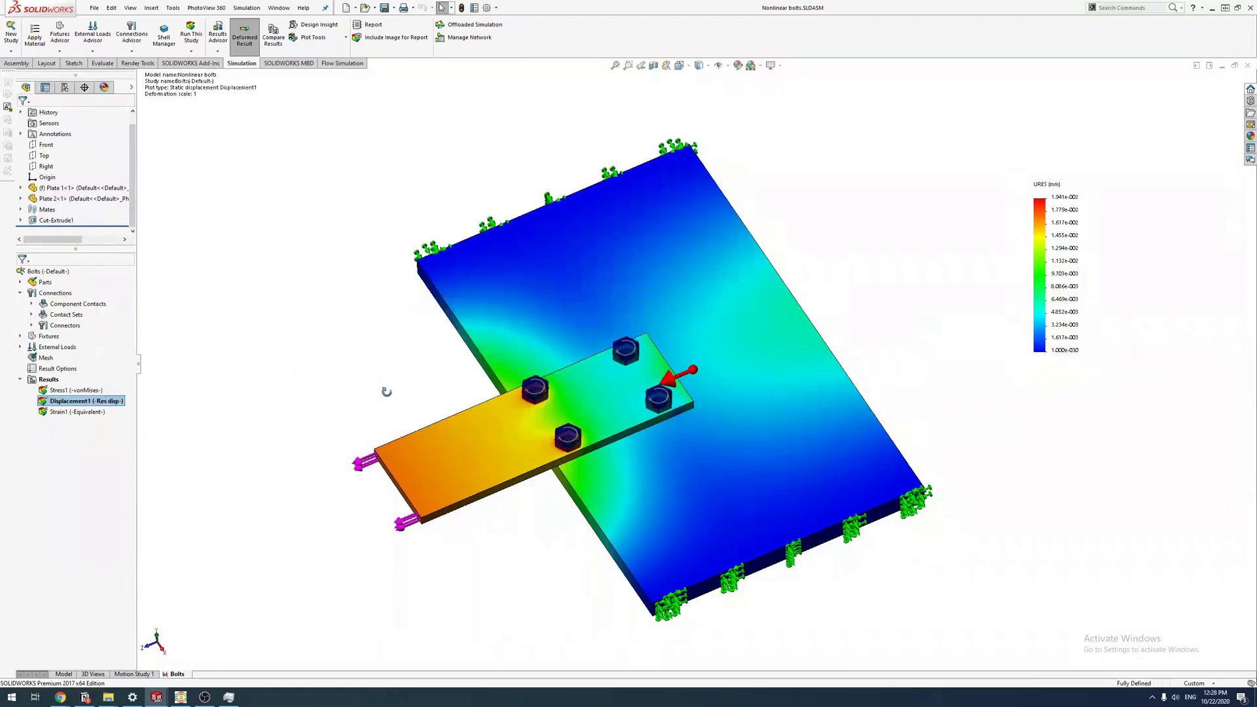
scroll(391, 410, down, 2)
mouse_move(416, 439)
middle_down()
mouse_move(573, 445)
mouse_move(557, 245)
mouse_move(569, 482)
middle_up()
scroll(574, 445, down, 3)
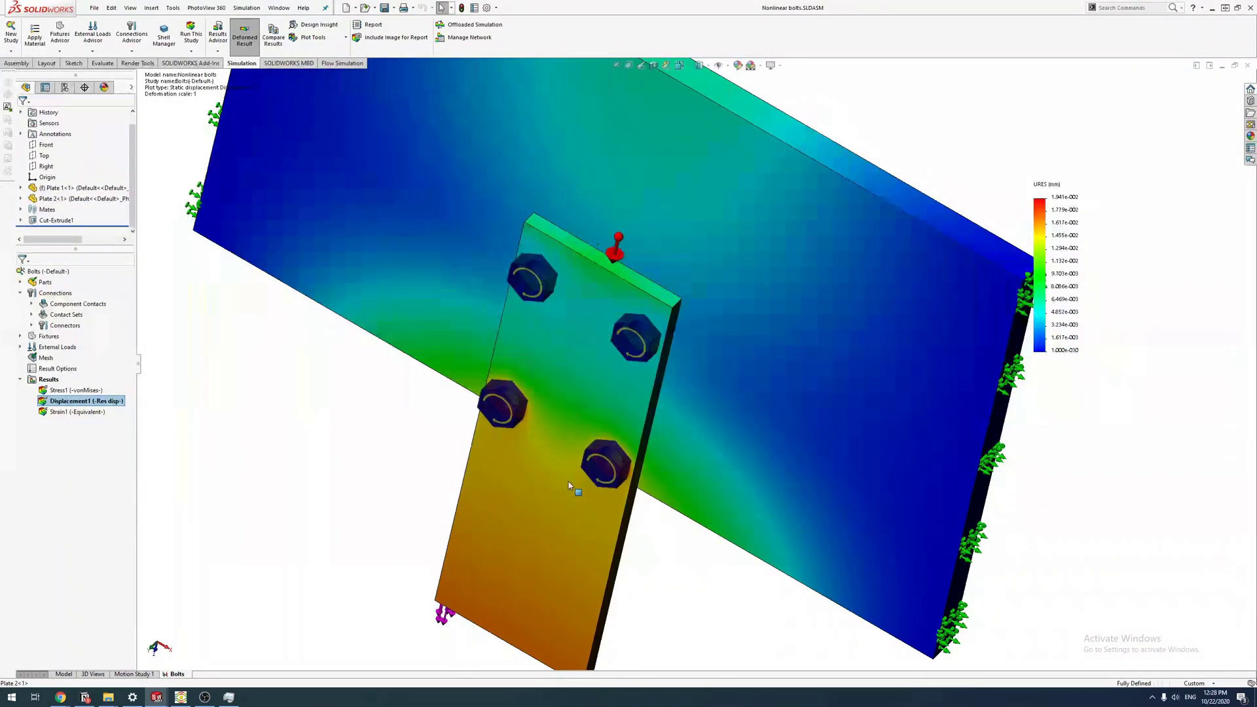
mouse_move(569, 482)
middle_down()
mouse_move(596, 427)
mouse_move(556, 393)
mouse_move(805, 333)
mouse_move(832, 374)
middle_up()
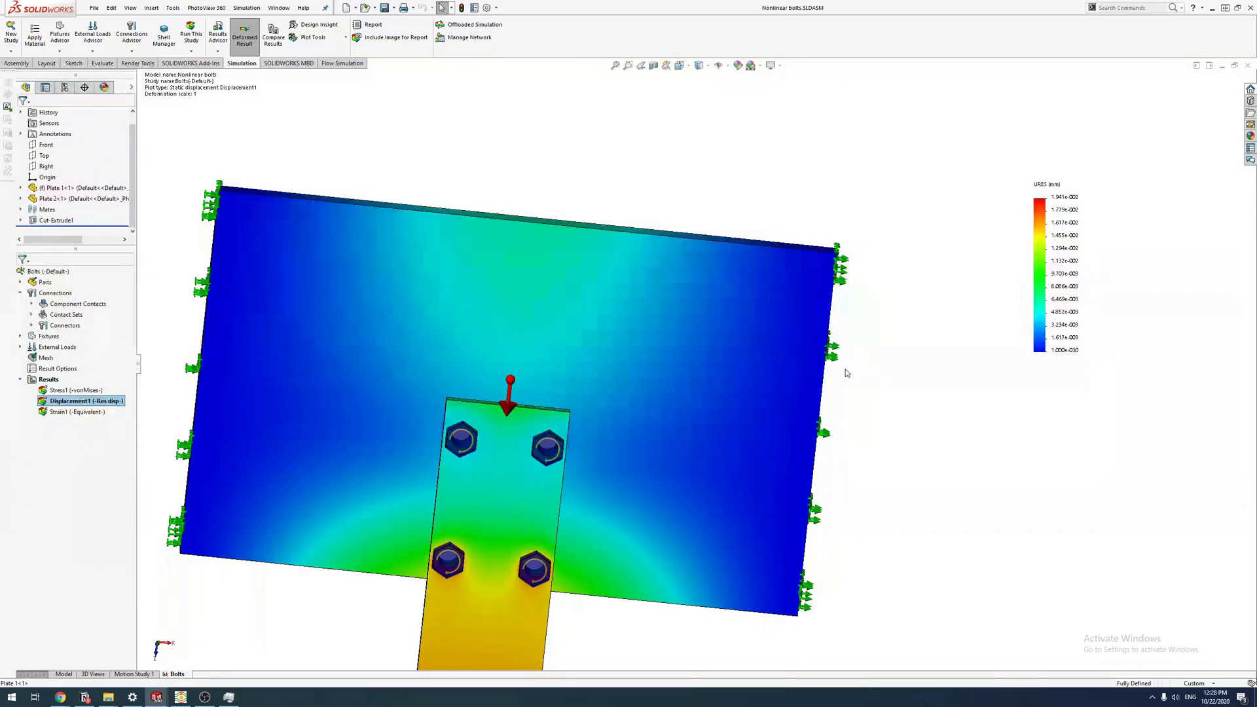
mouse_move(846, 373)
middle_down()
mouse_move(654, 466)
mouse_move(595, 447)
mouse_move(688, 392)
middle_up()
scroll(688, 393, down, 4)
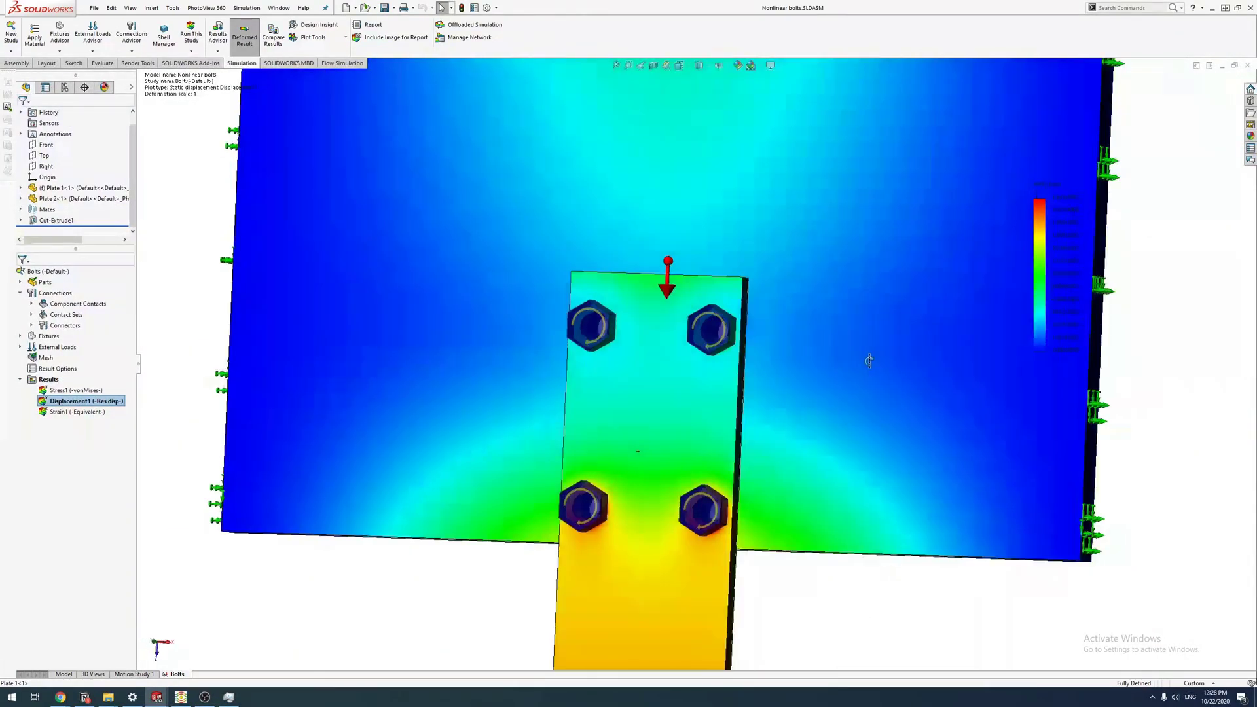
key(ctrl+1)
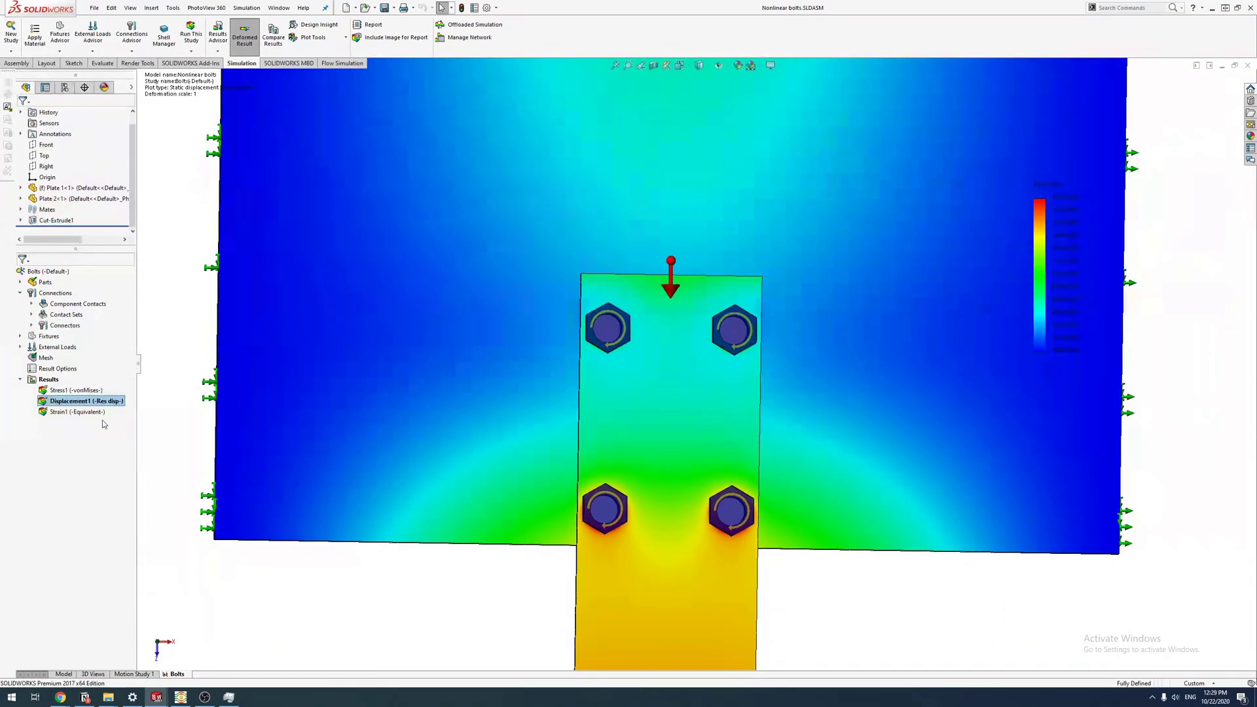
double_click(76, 412)
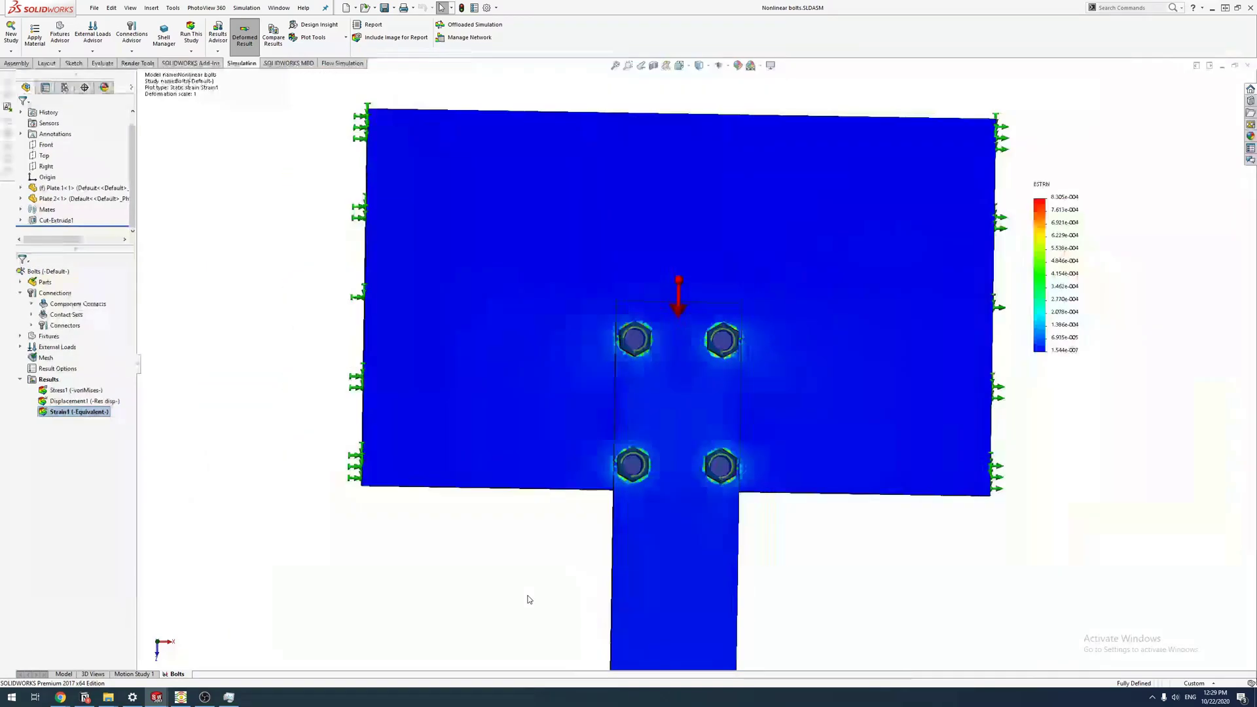
middle_drag(668, 359, 653, 331)
scroll(654, 332, down, 6)
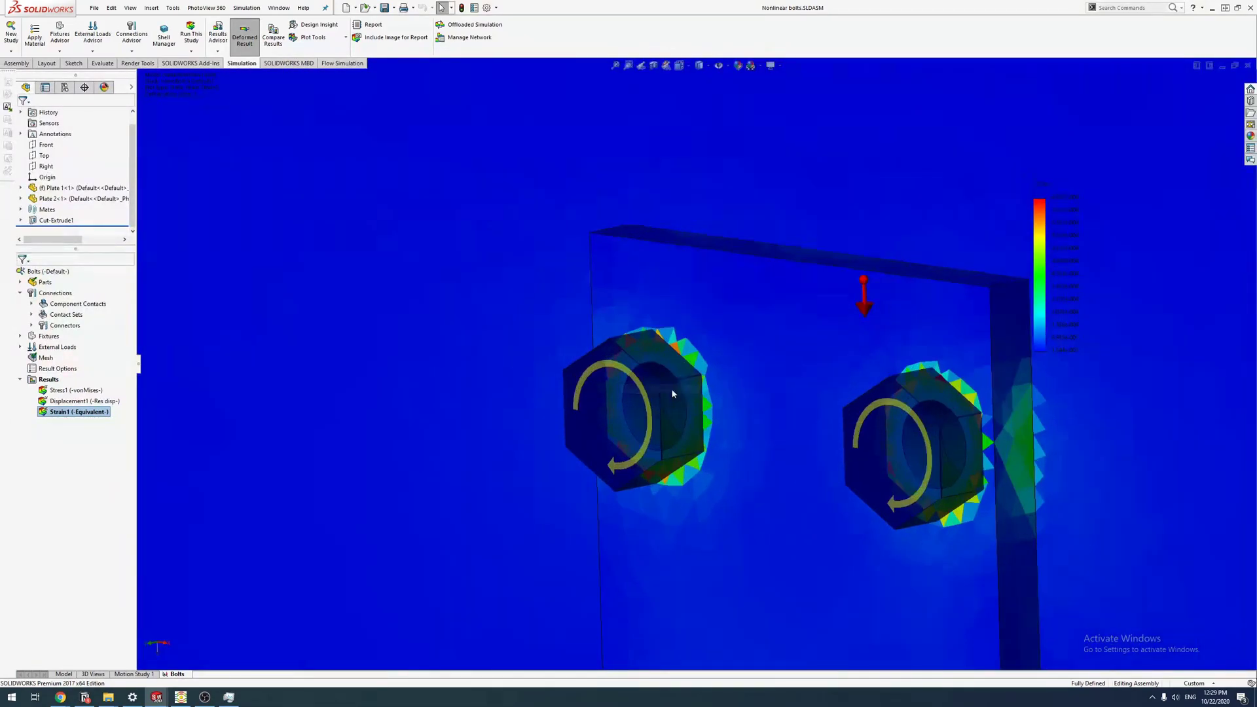
scroll(673, 394, up, 4)
scroll(707, 366, down, 6)
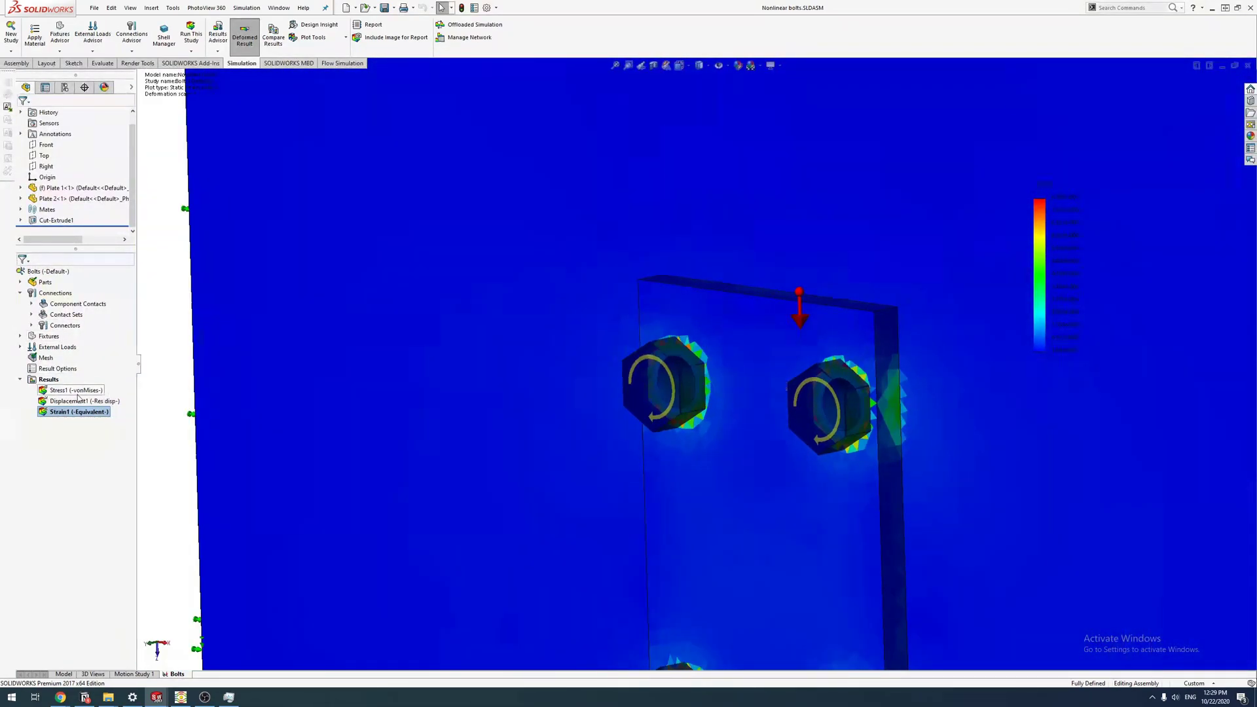
double_click(78, 390)
scroll(786, 442, up, 5)
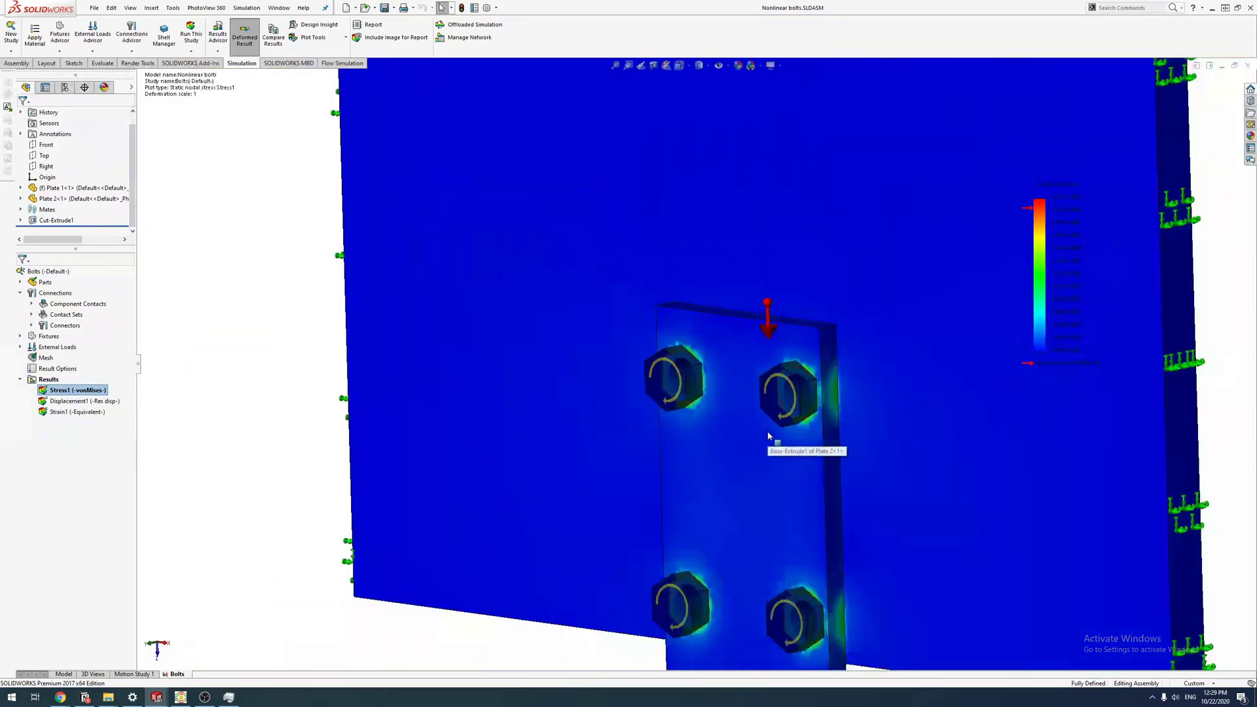
scroll(795, 433, up, 3)
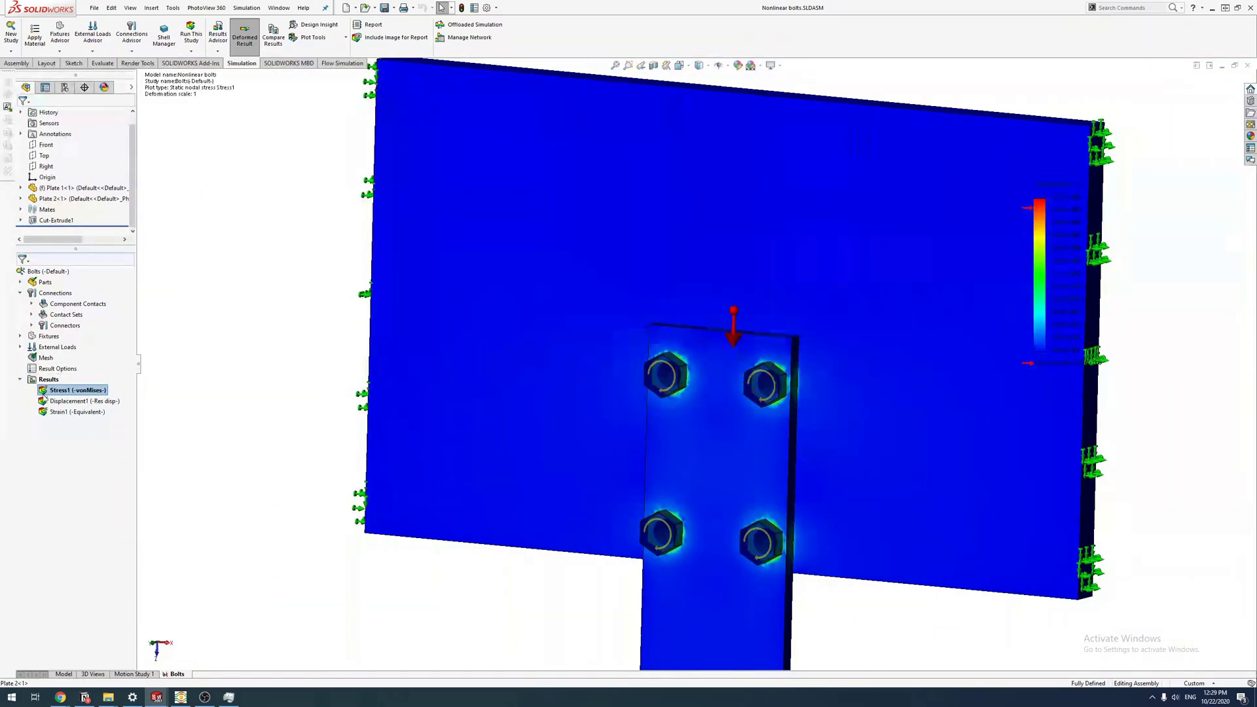
click(83, 401)
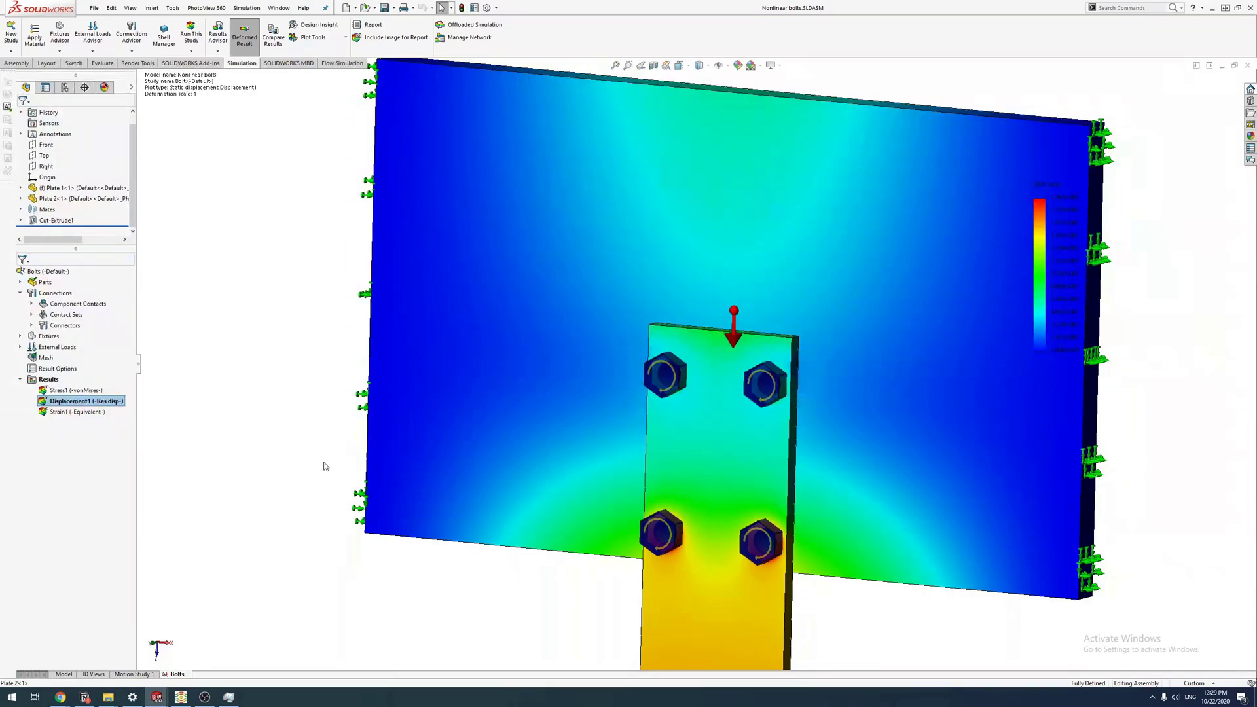
mouse_move(432, 441)
middle_down()
mouse_move(725, 444)
mouse_move(491, 433)
middle_up()
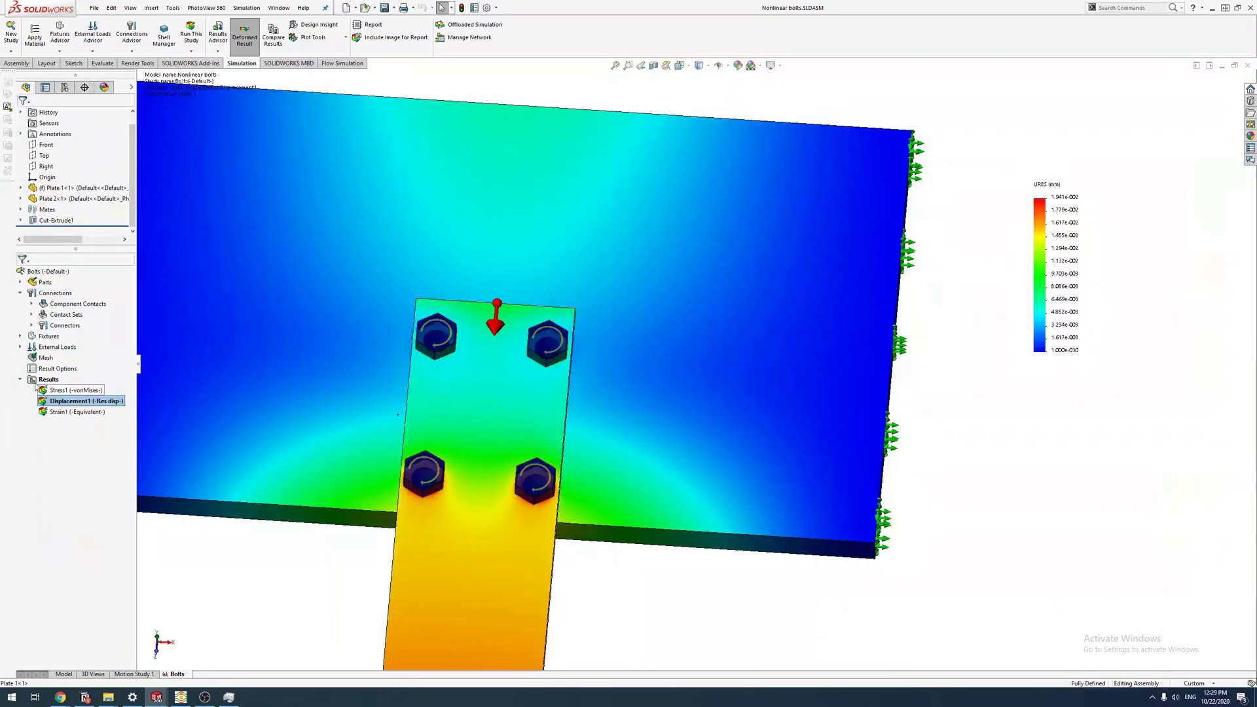
Step: List connector forces for the four counterbore-with-nut bolts: about 41,500 N axial, 102–122 N shear
right_click(52, 367)
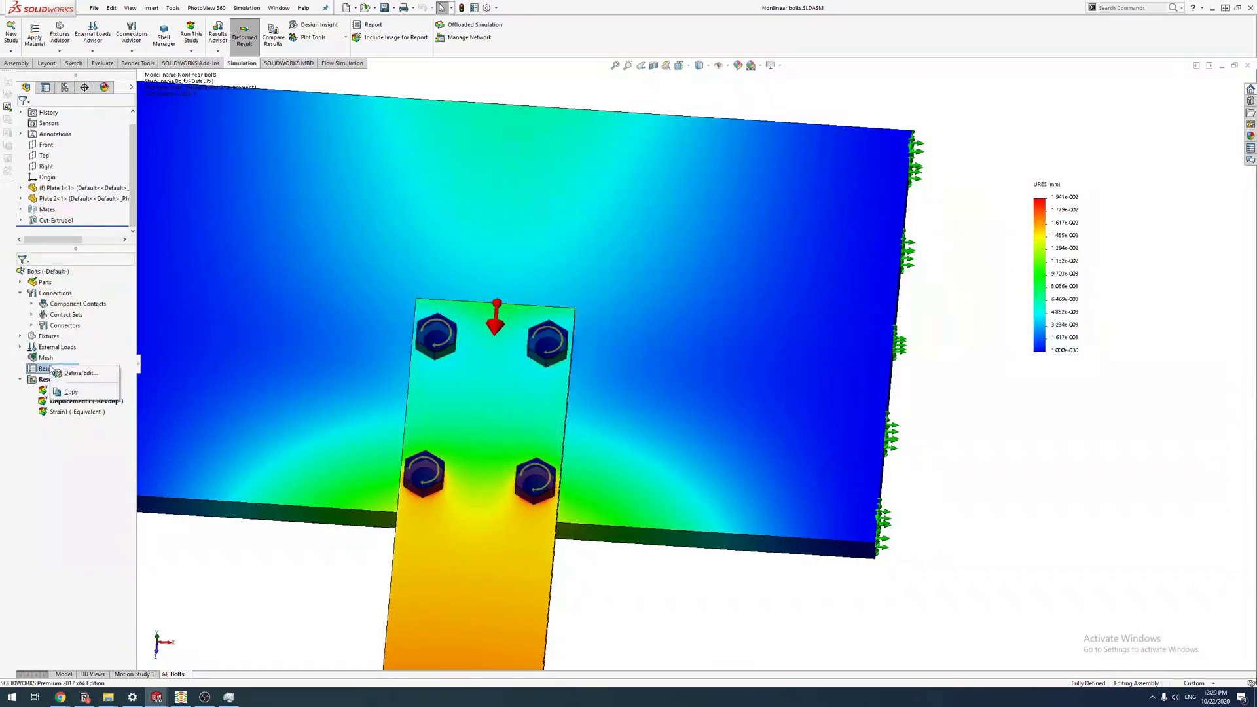
right_click(47, 379)
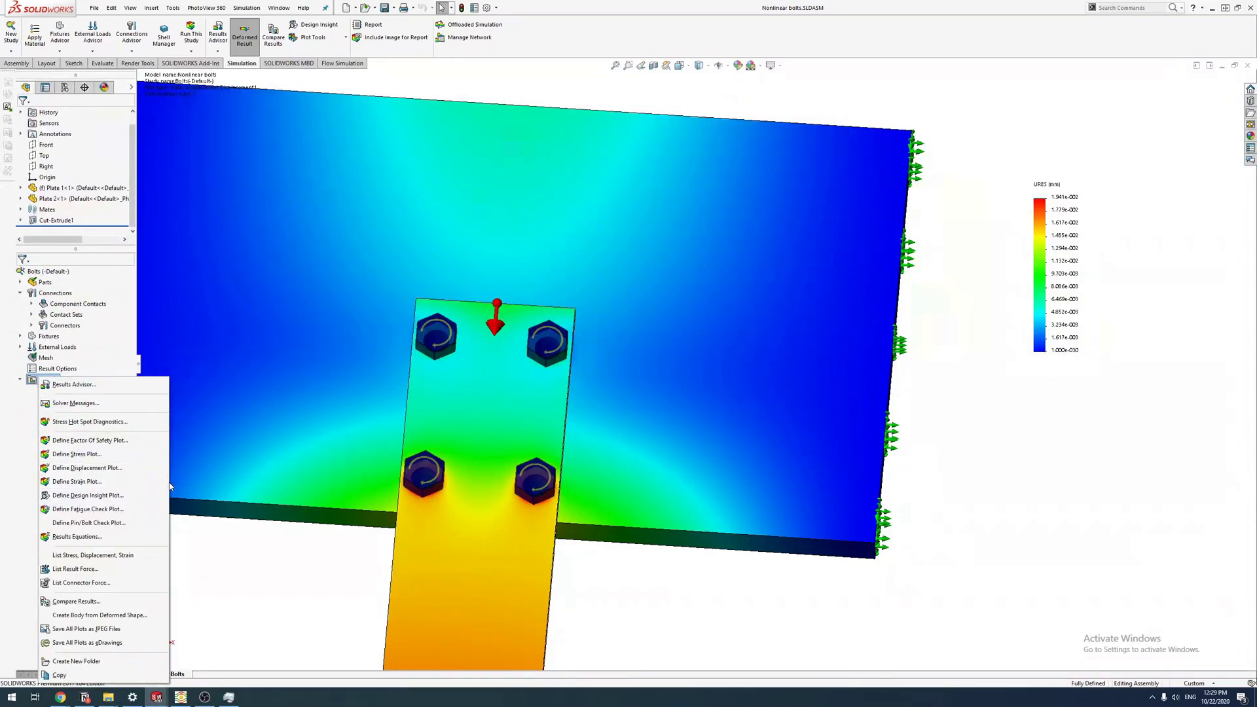
click(81, 582)
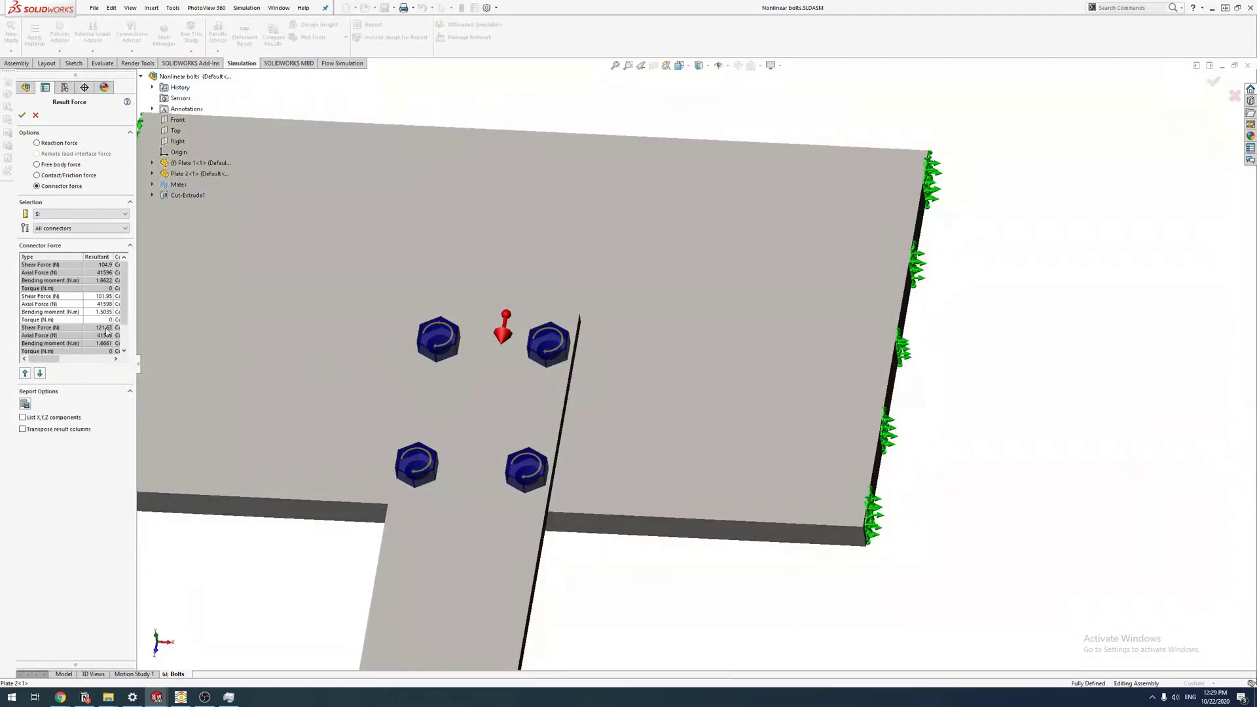
click(35, 115)
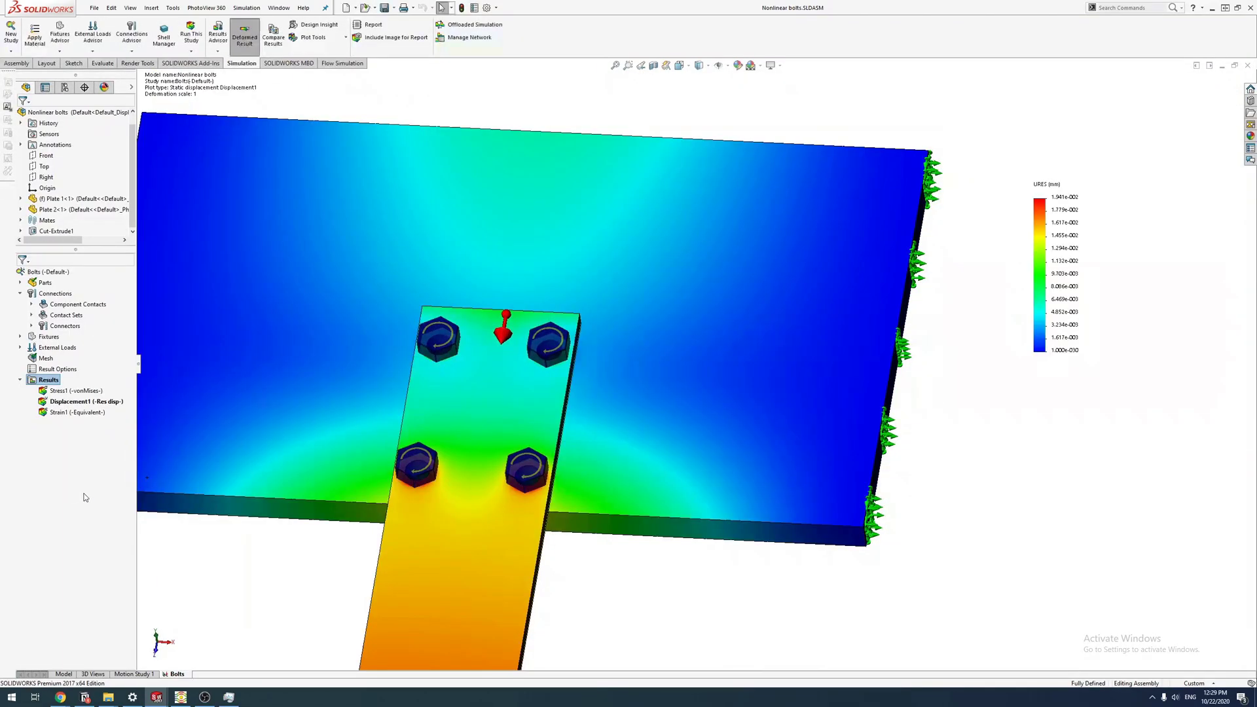
right_click(50, 381)
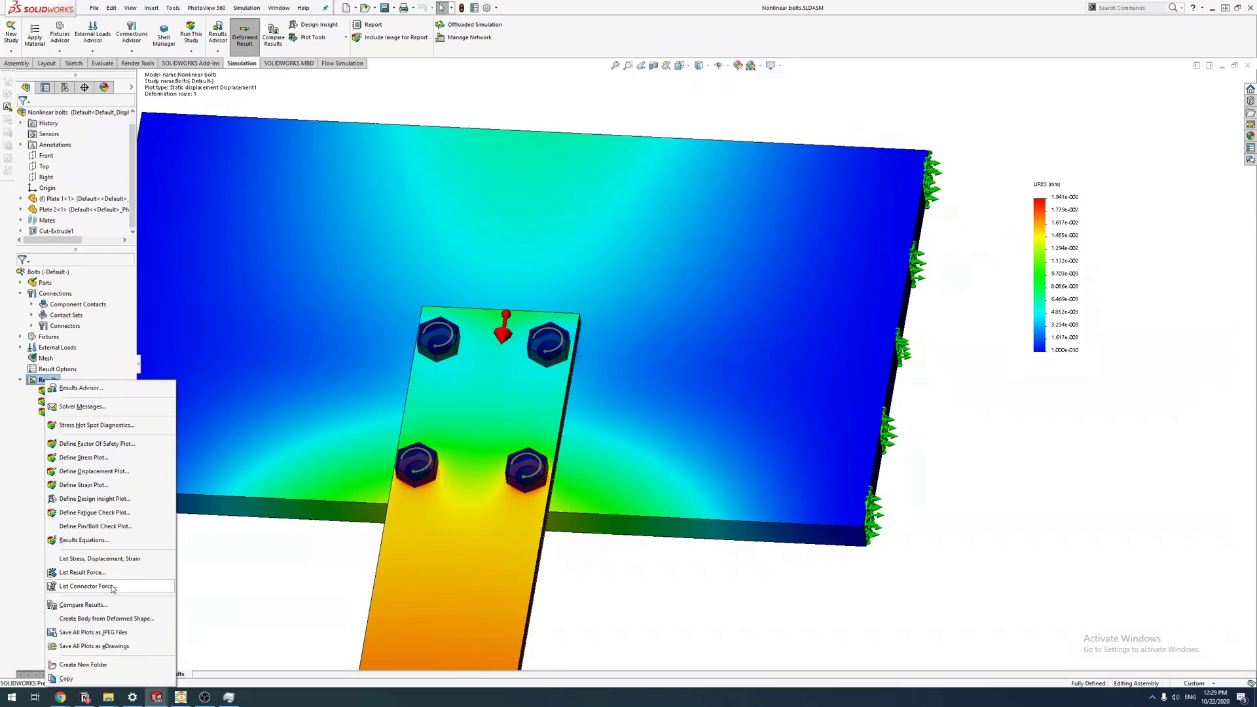
click(87, 586)
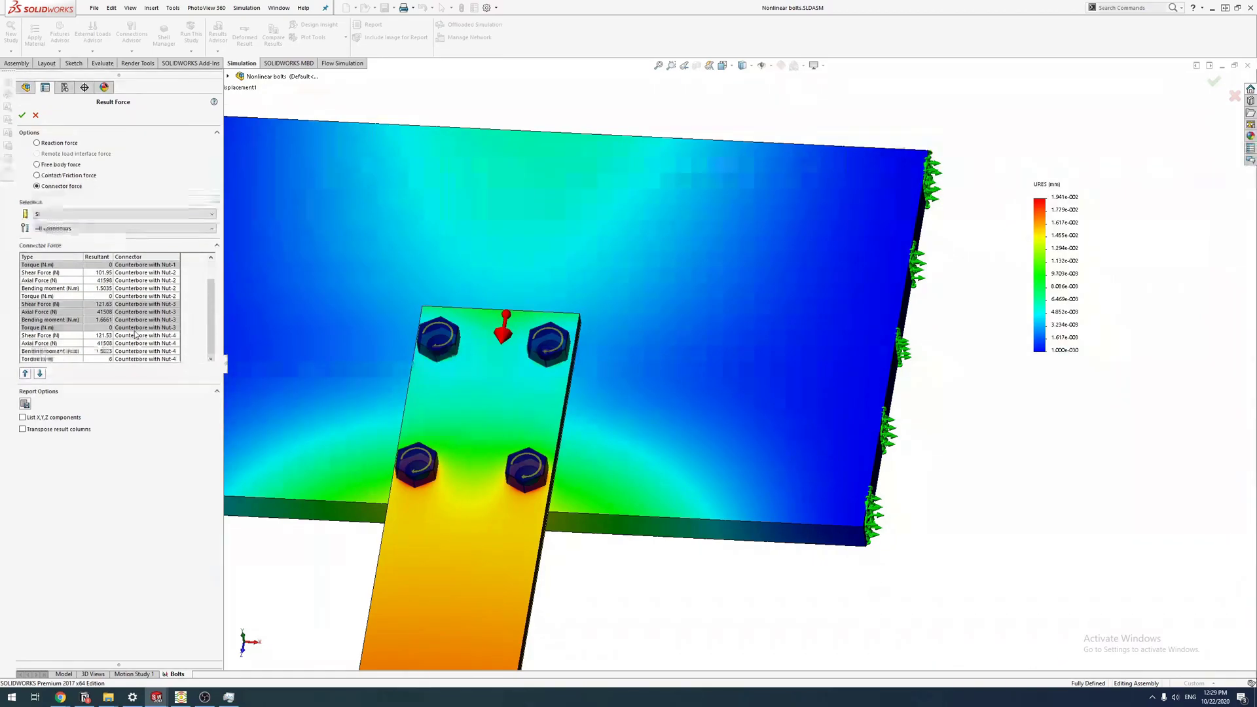
Step: Show shear, axial and bending-moment callouts on the Nut-1 bolt, orbiting to inspect the plates
click(54, 265)
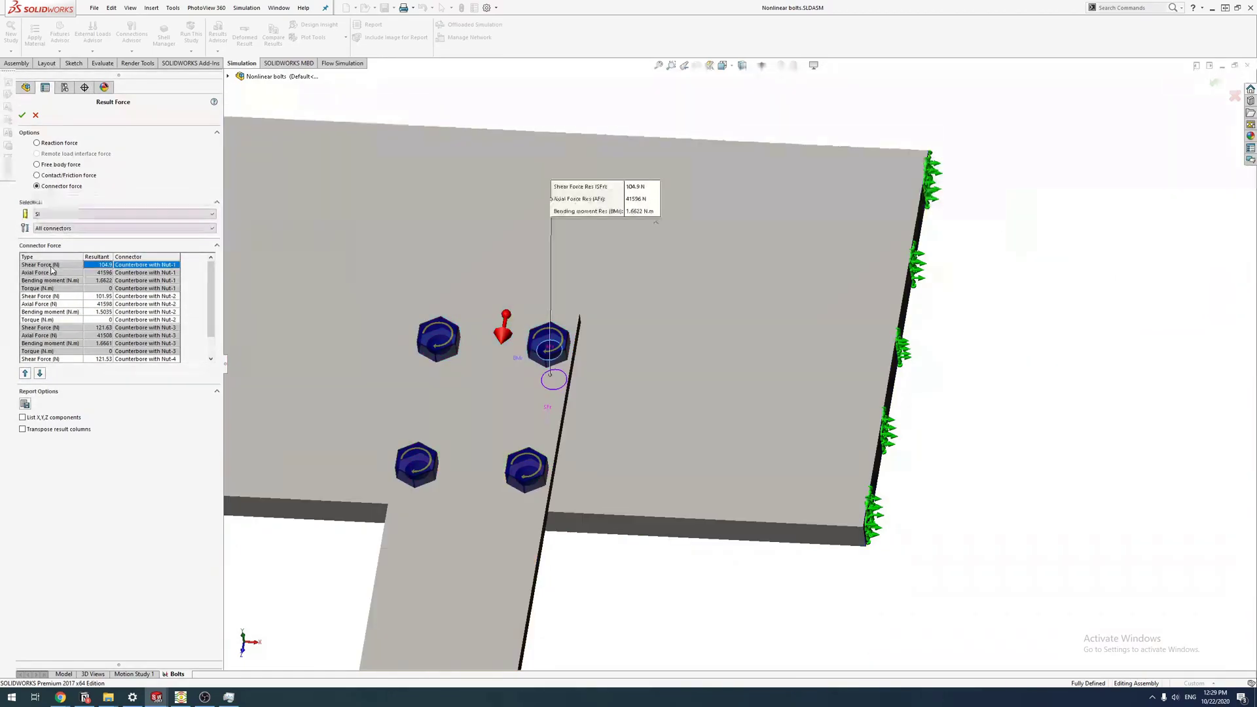
scroll(550, 374, down, 2)
scroll(570, 373, up, 3)
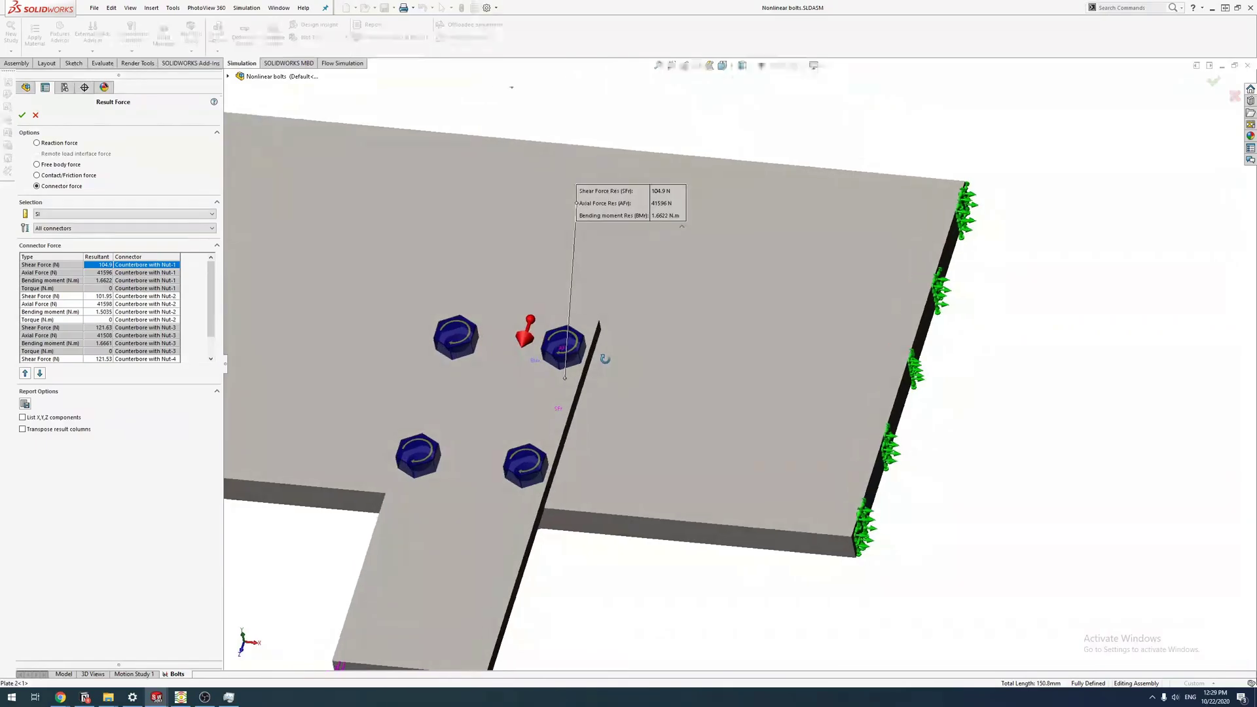
scroll(572, 366, up, 4)
scroll(573, 366, up, 2)
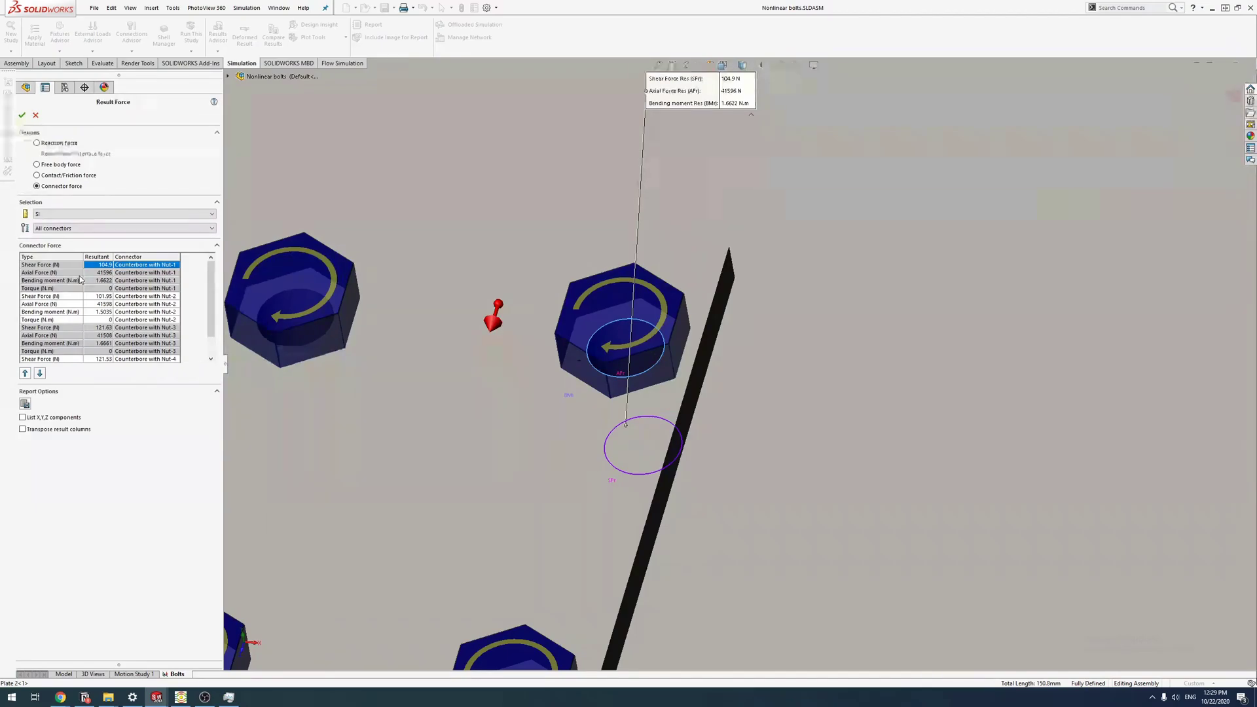
click(81, 274)
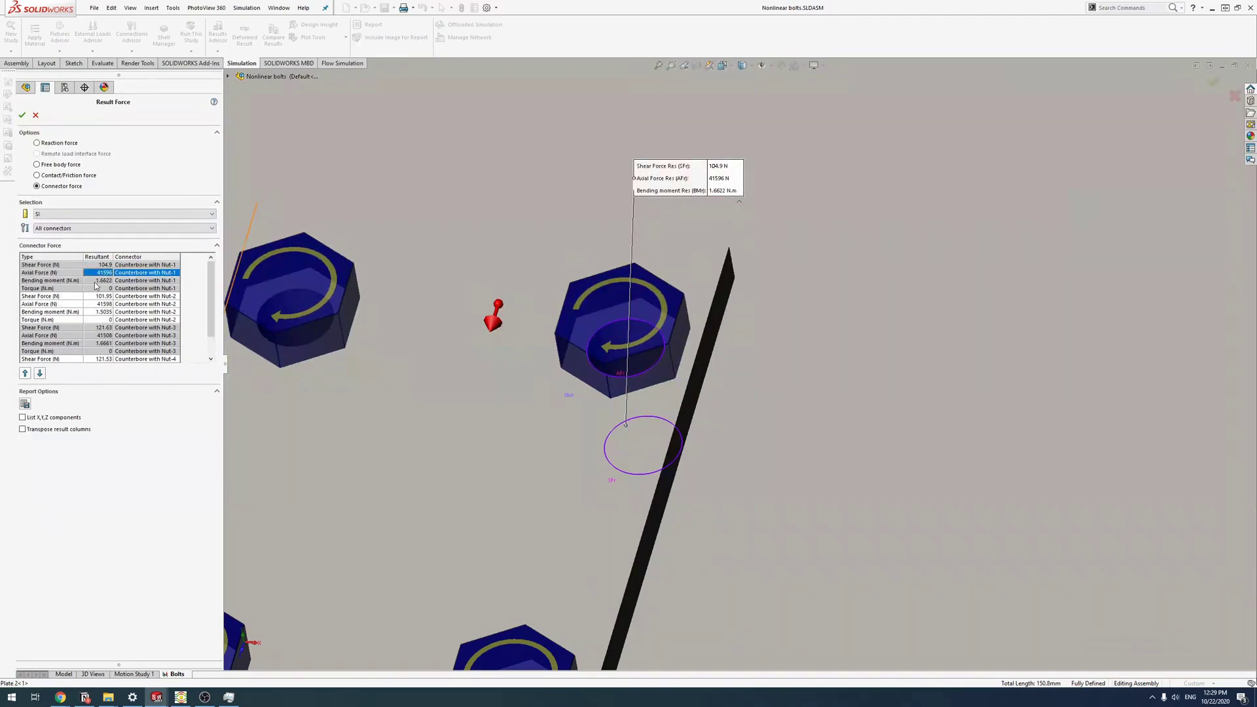
key(Down)
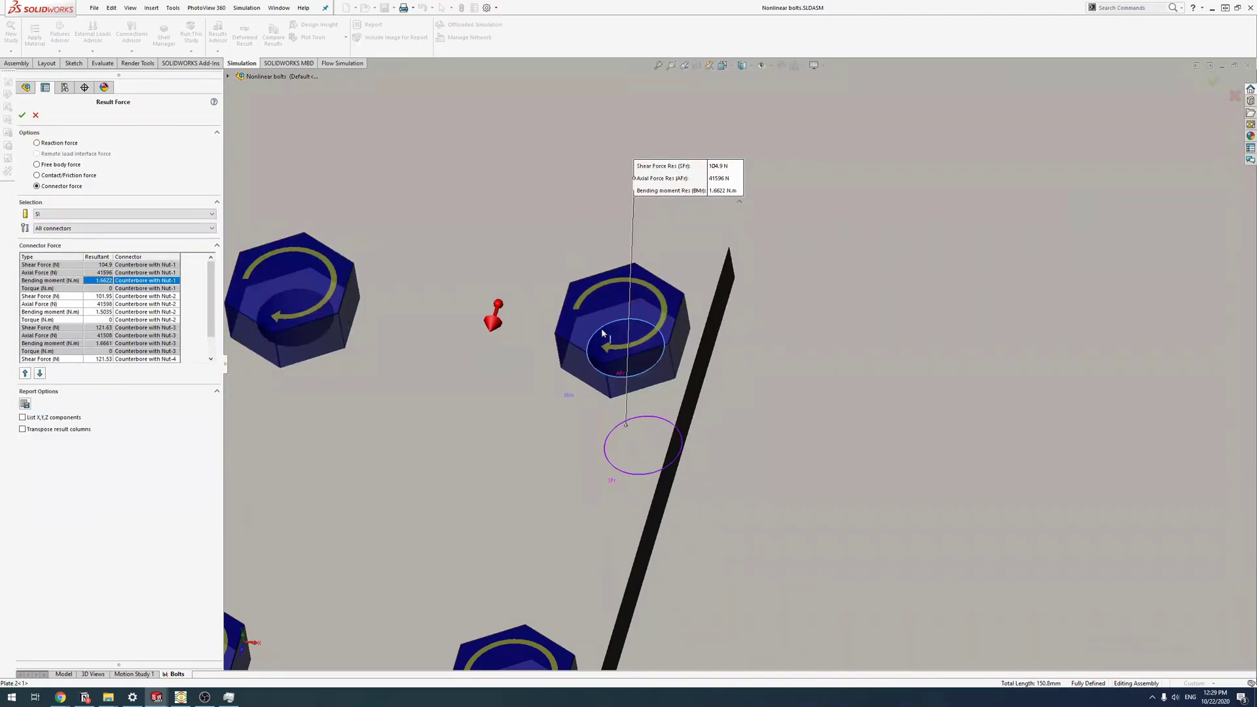
scroll(447, 345, up, 3)
mouse_move(589, 357)
middle_down()
mouse_move(388, 600)
mouse_move(590, 373)
middle_up()
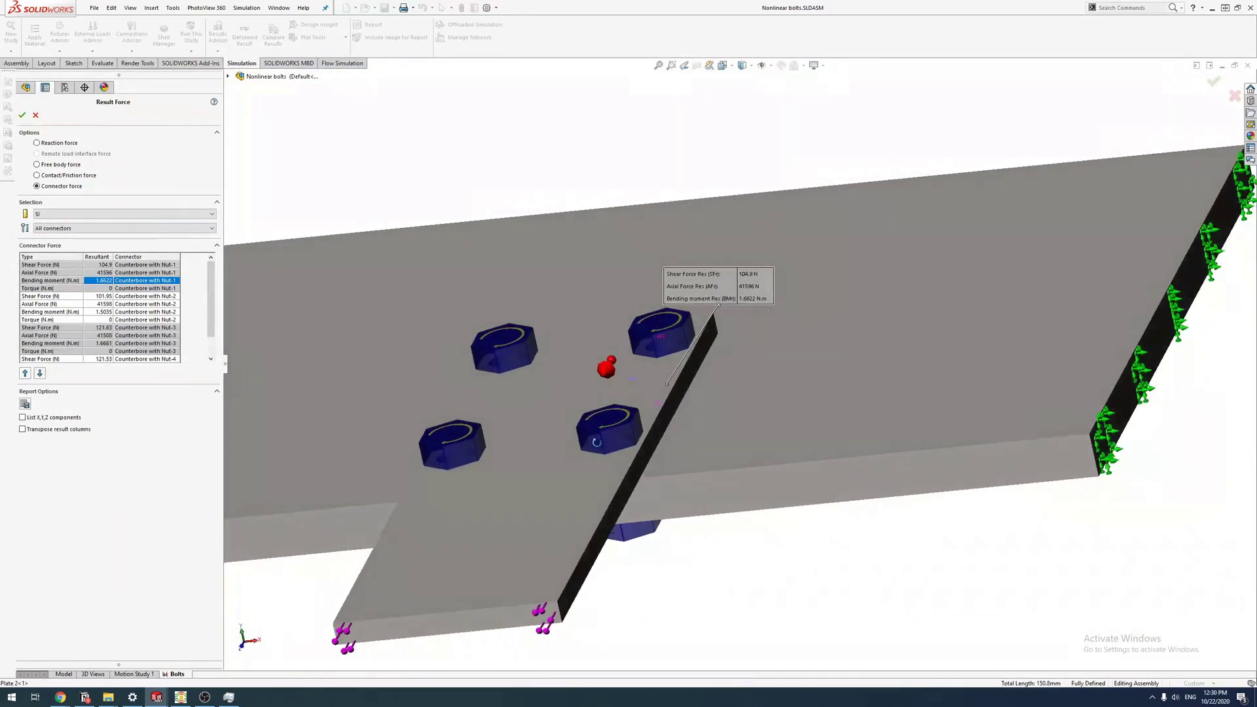
middle_drag(620, 437, 443, 462)
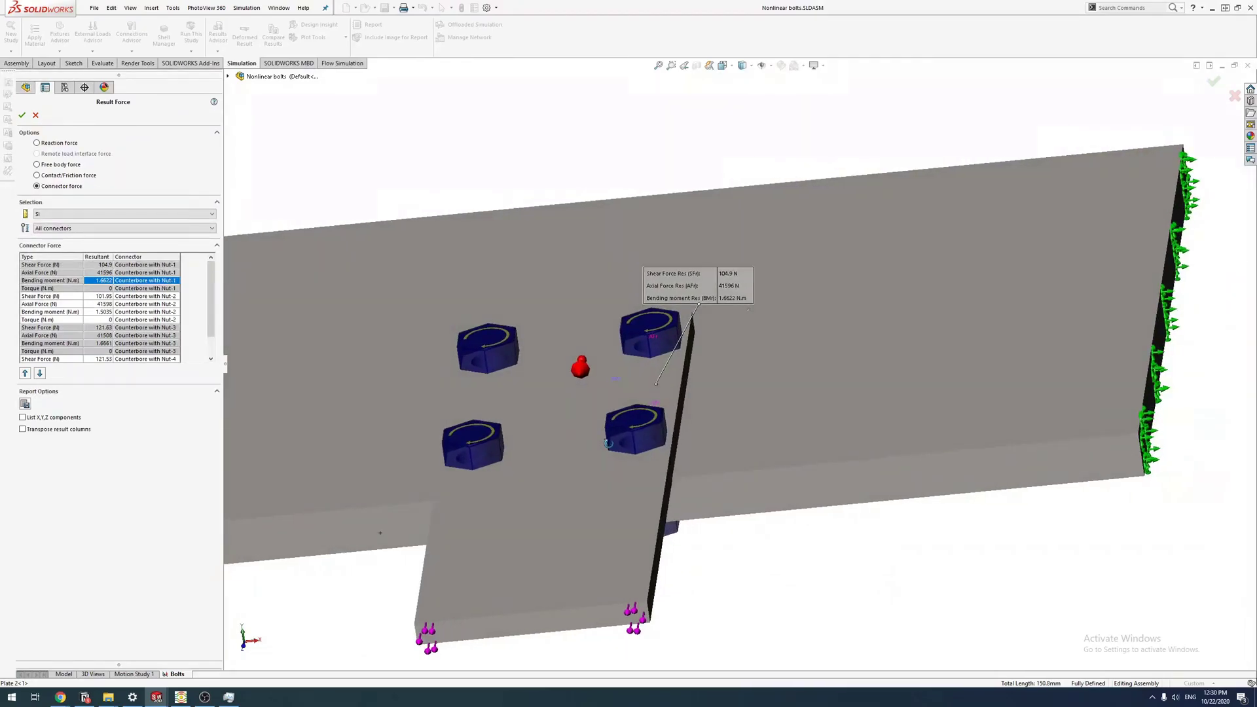
scroll(93, 305, down, 2)
Step: Add force callouts for Nut-3 and Nut-4 and fit the whole model in view
click(98, 305)
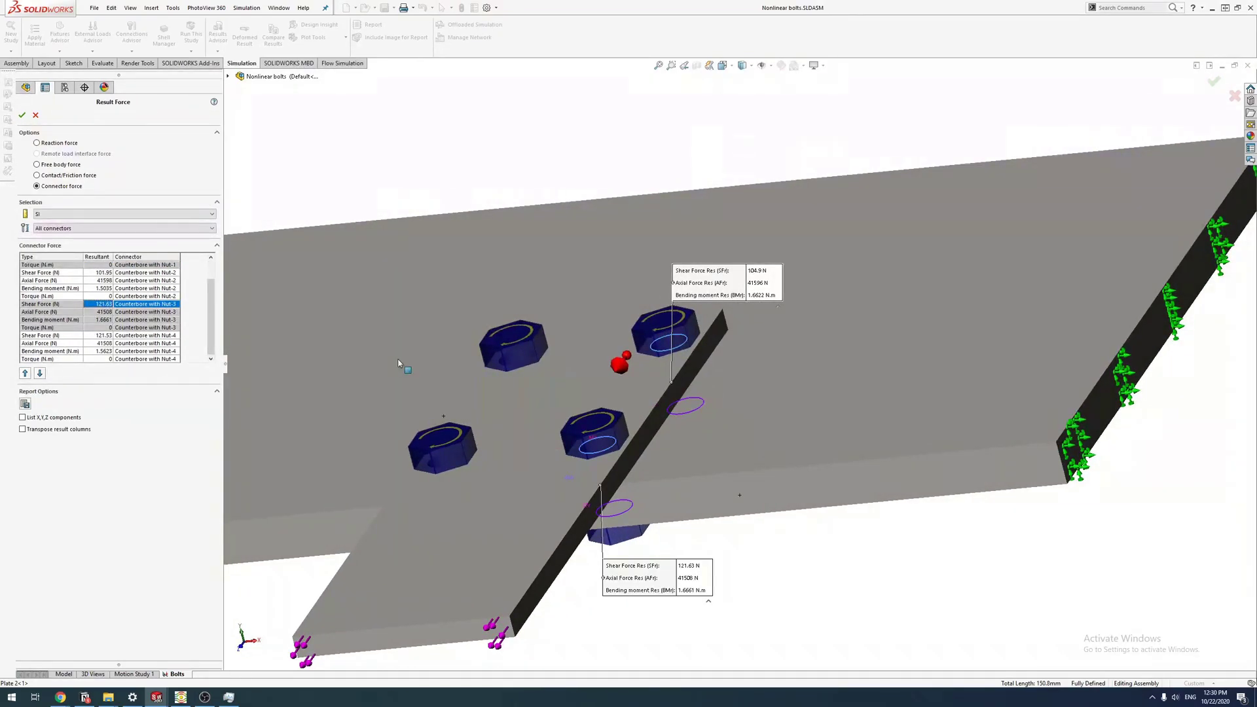
middle_drag(413, 442, 634, 507)
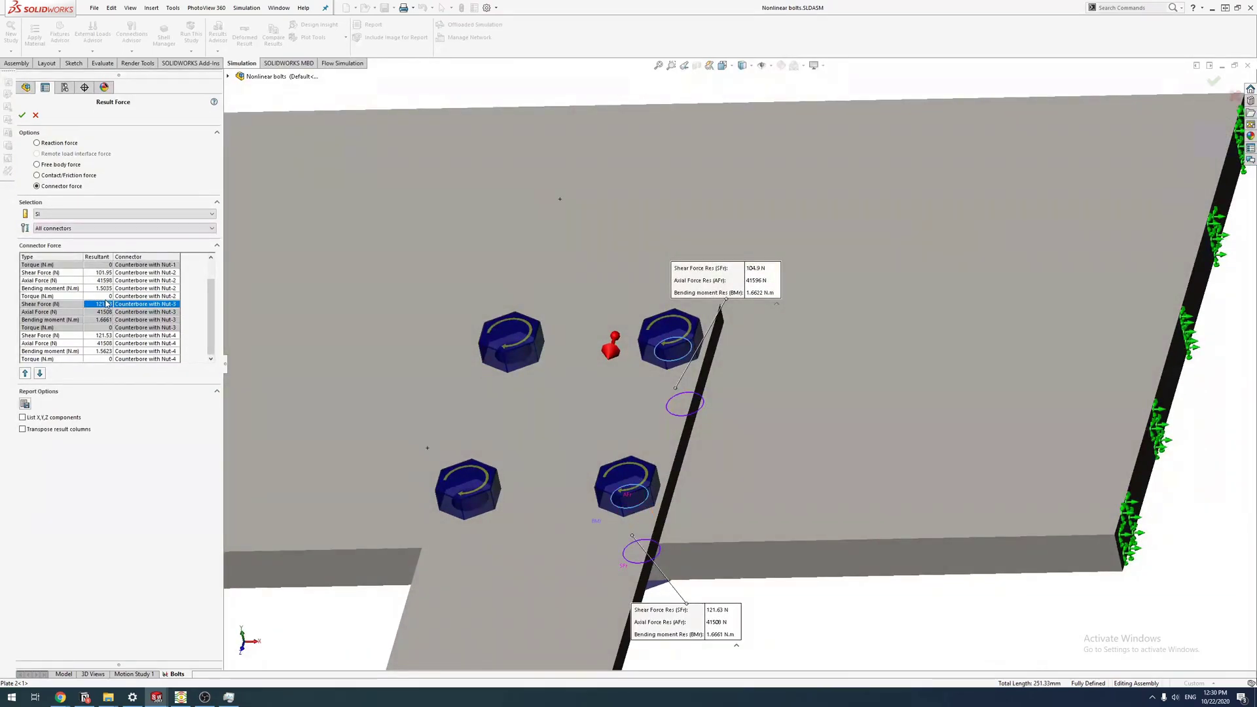
key(Down)
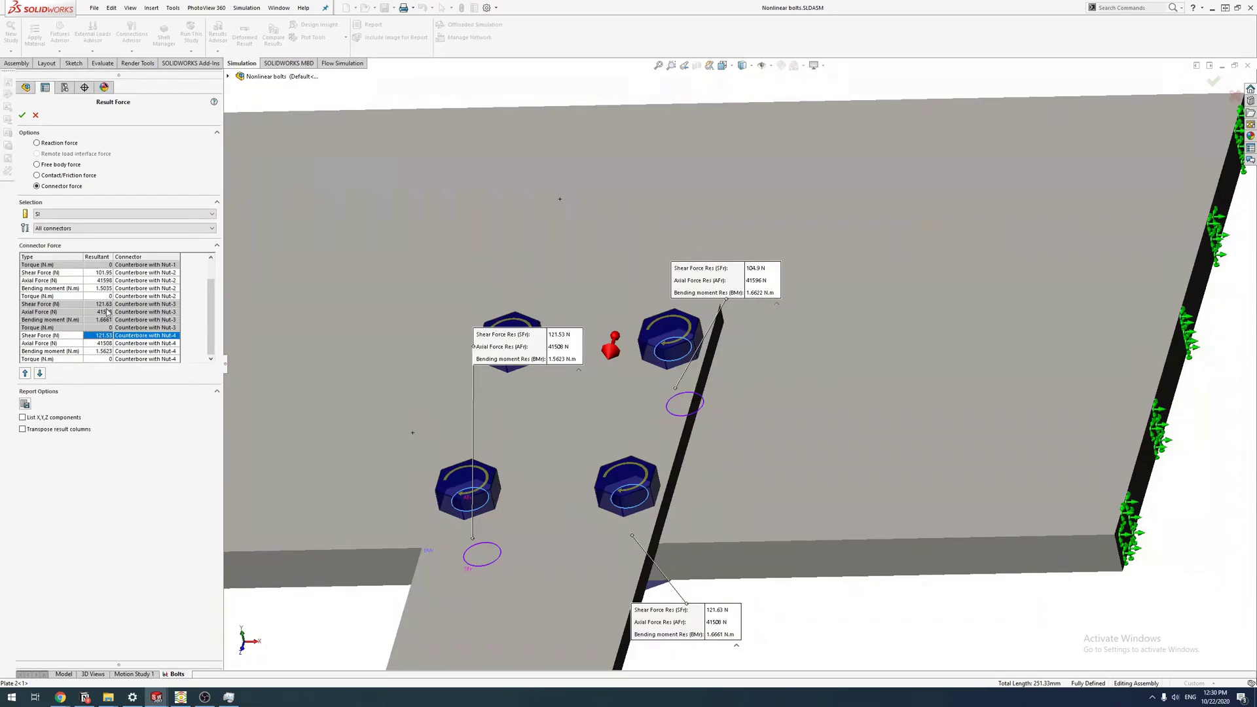
scroll(106, 313, up, 1)
scroll(102, 279, down, 3)
scroll(108, 332, up, 3)
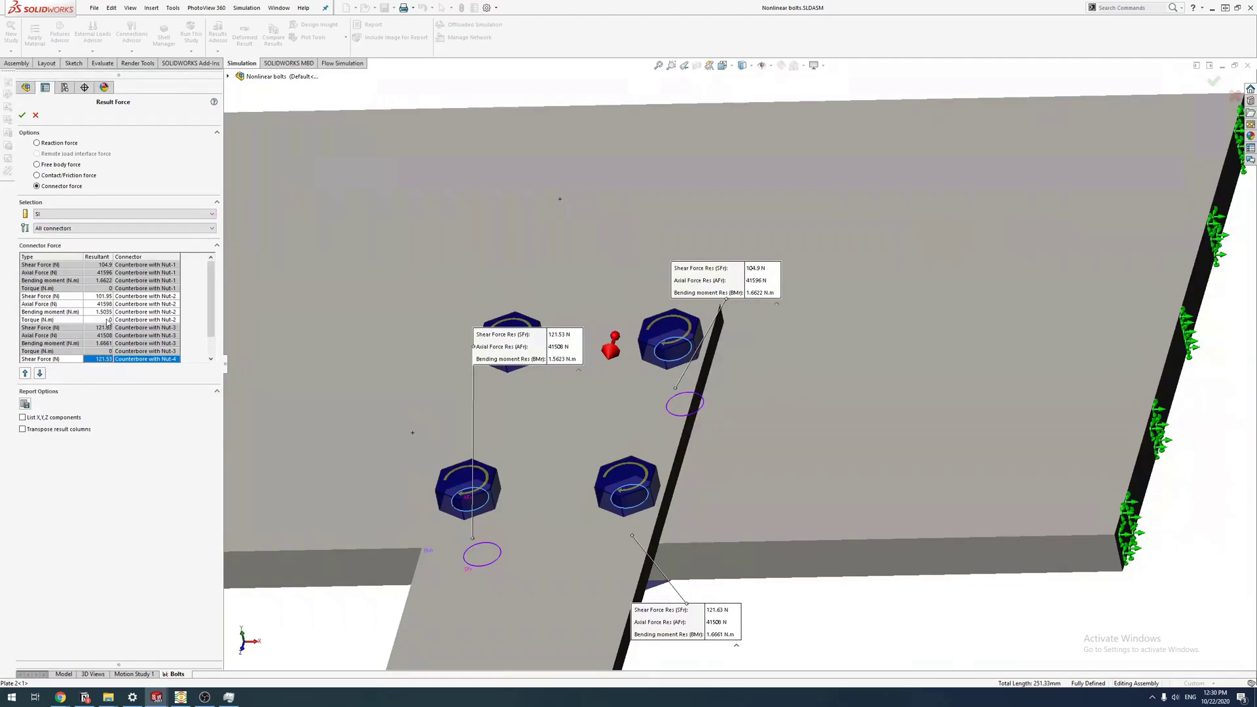
key(f)
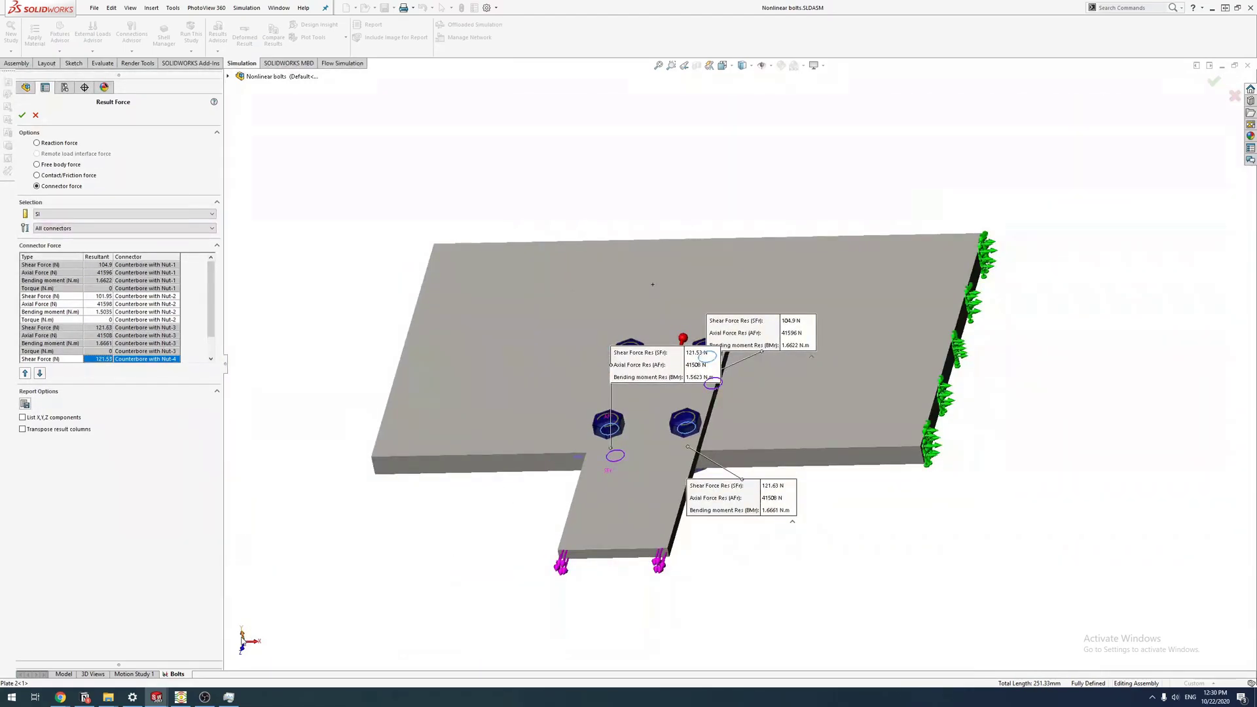
scroll(102, 314, down, 3)
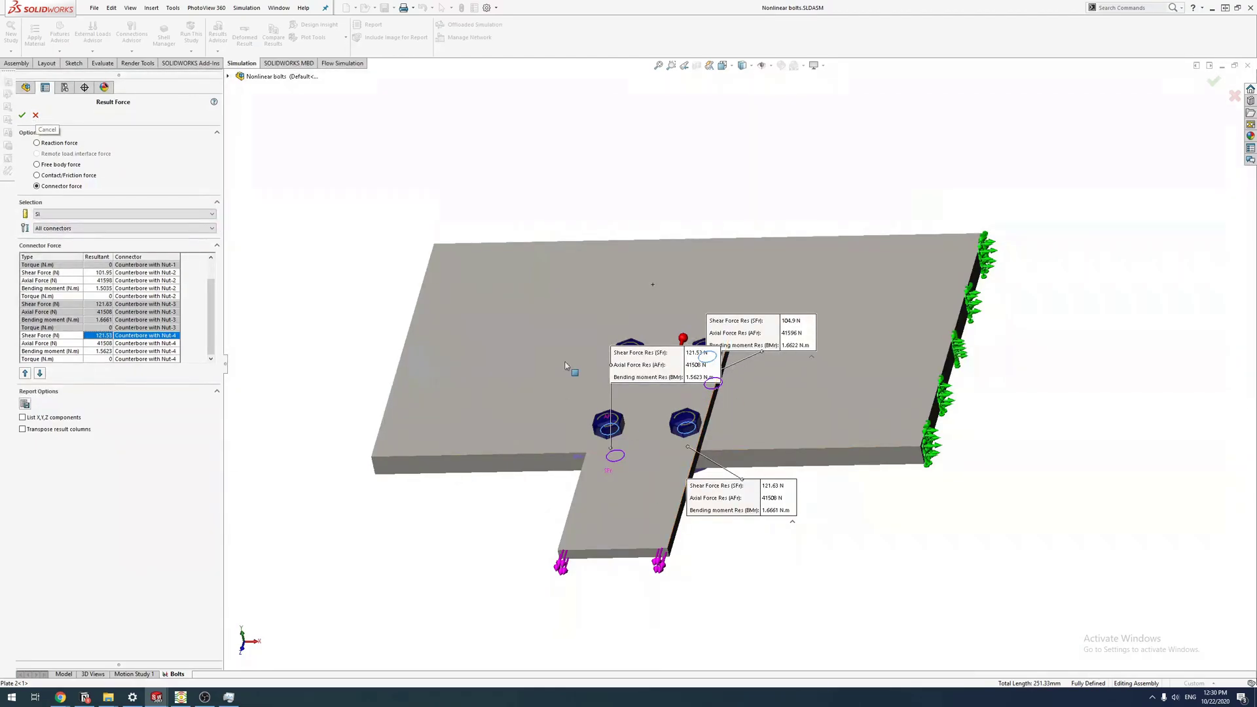
Step: Close the connector force listing and orbit the resultant displacement plot to an isometric view
click(23, 115)
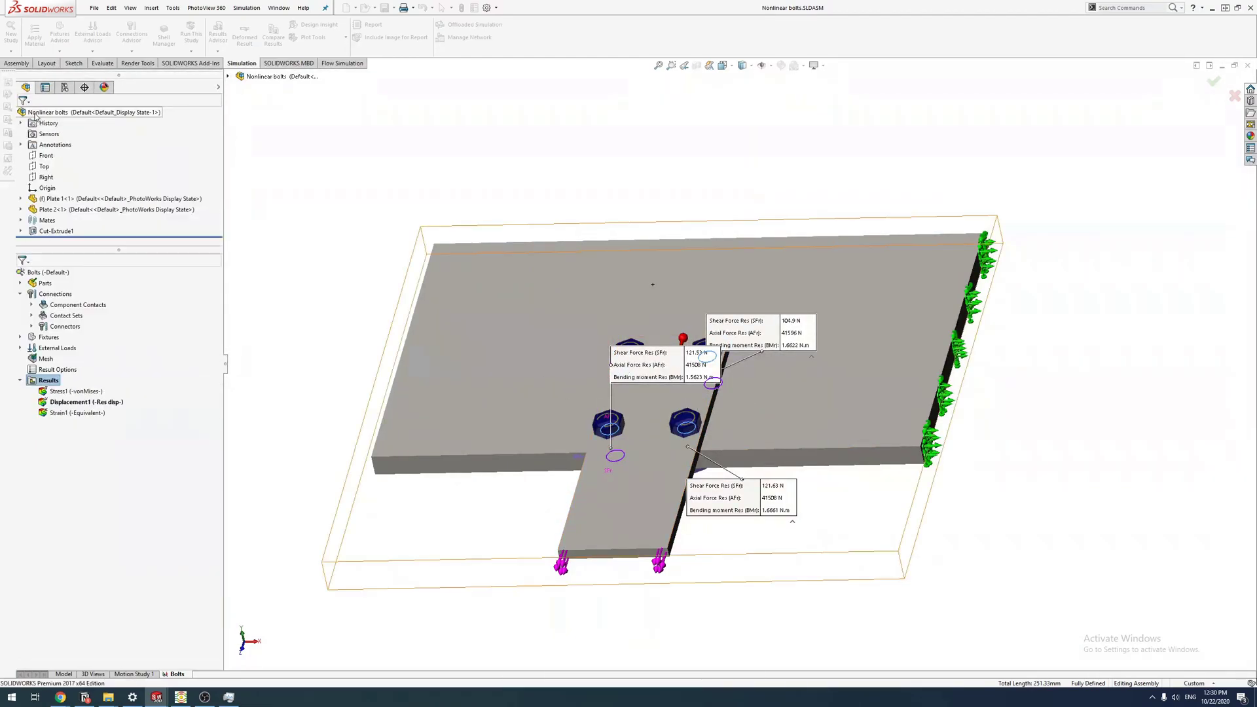
middle_drag(373, 373, 294, 416)
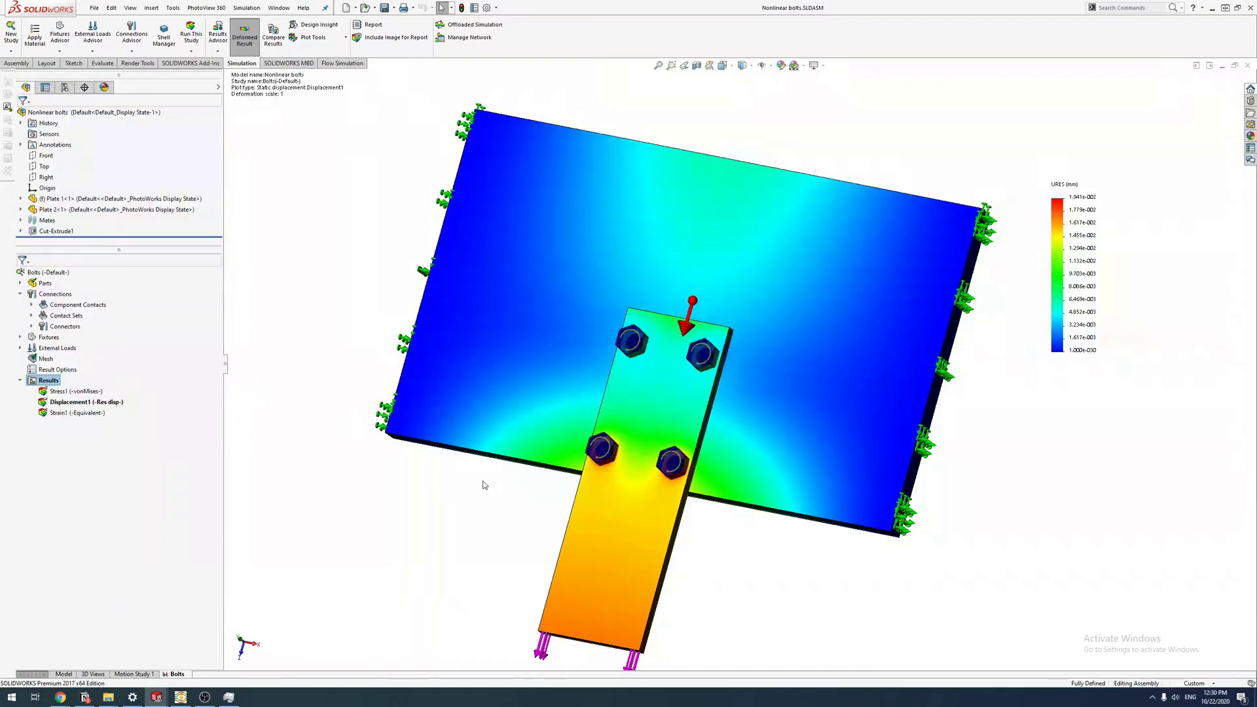
middle_drag(606, 466, 748, 441)
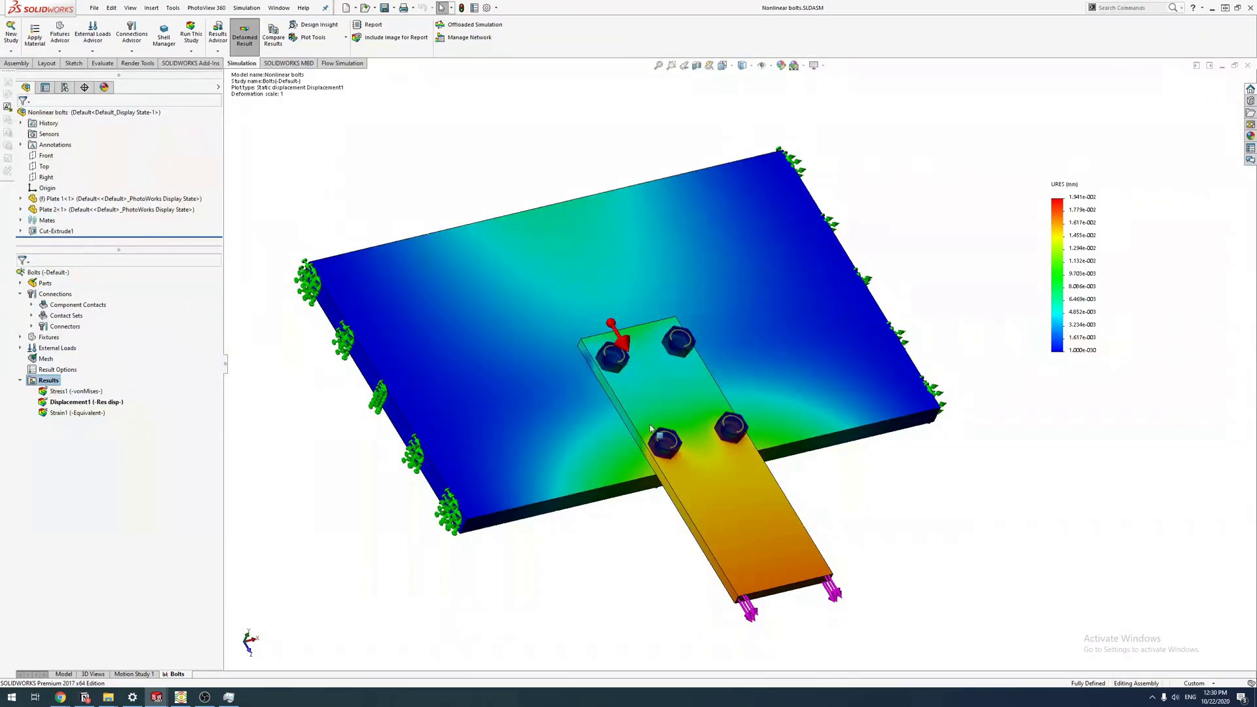
mouse_move(526, 635)
middle_down()
mouse_move(539, 566)
mouse_move(643, 578)
middle_up()
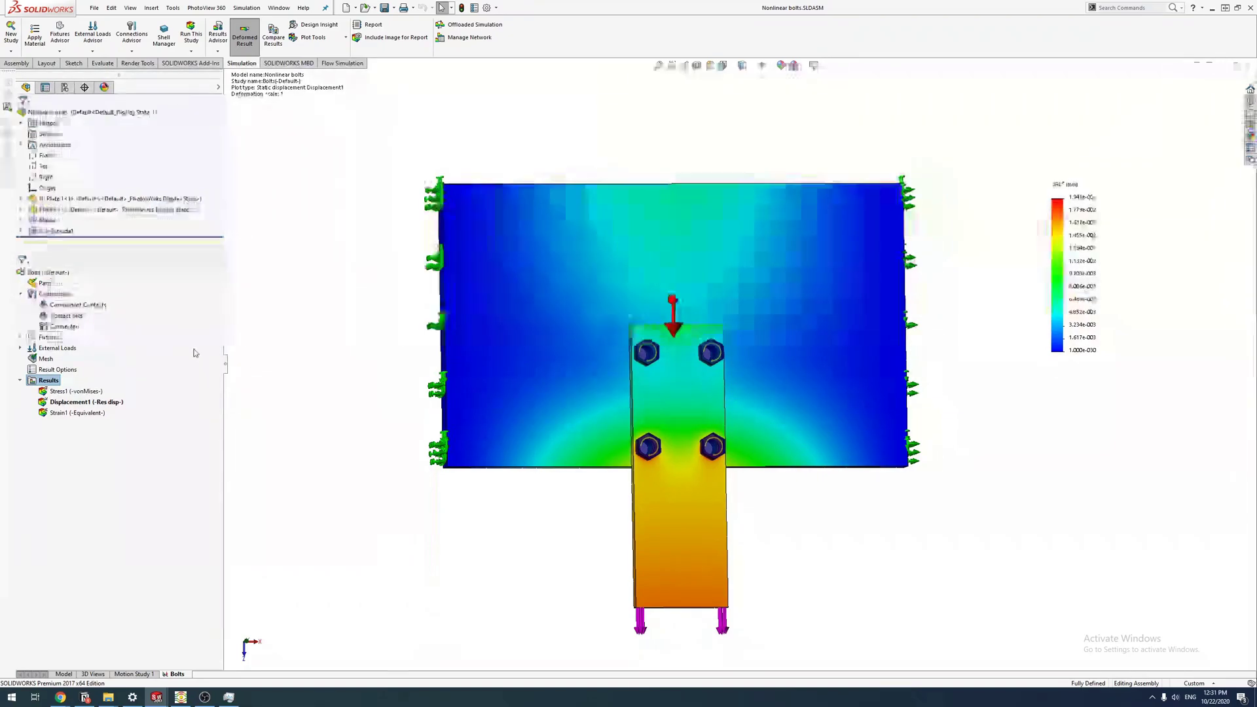
mouse_move(367, 369)
middle_down()
mouse_move(423, 290)
mouse_move(632, 402)
middle_up()
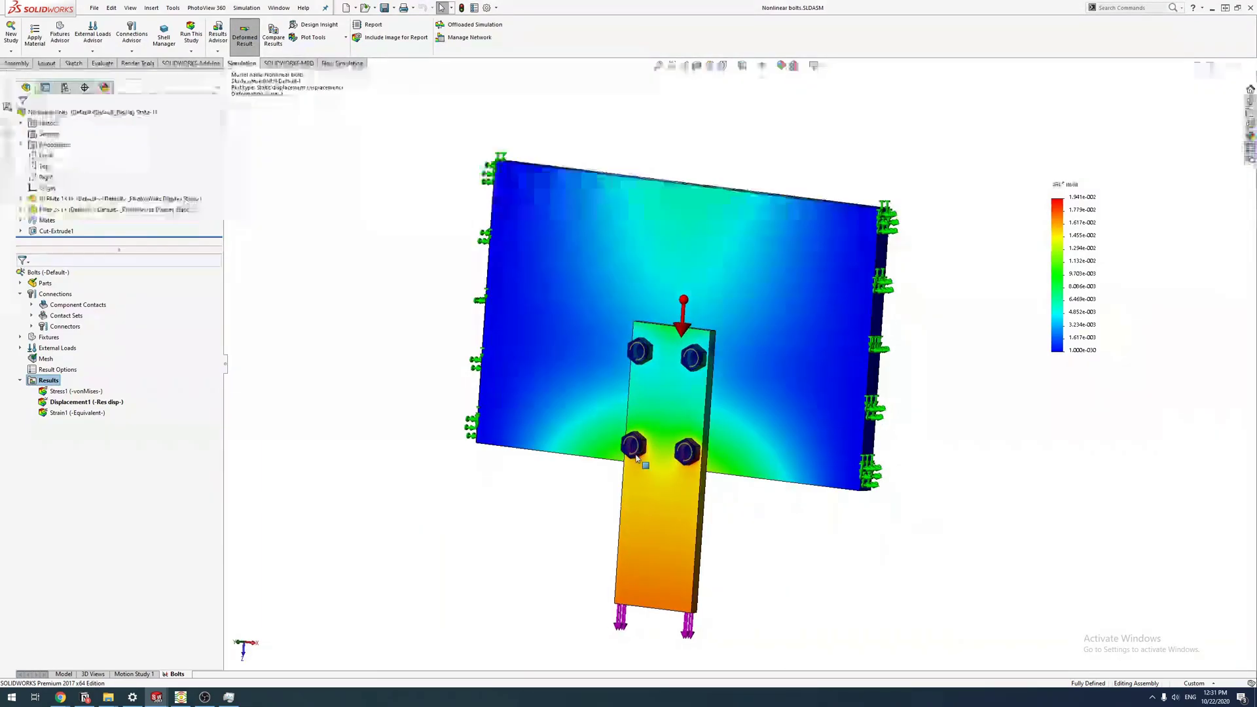